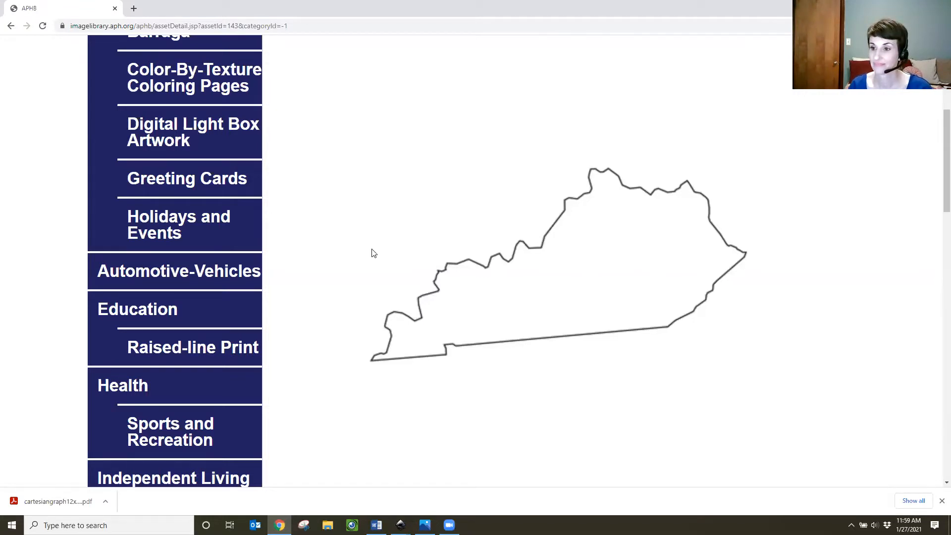
scroll(373, 253, "down", 15)
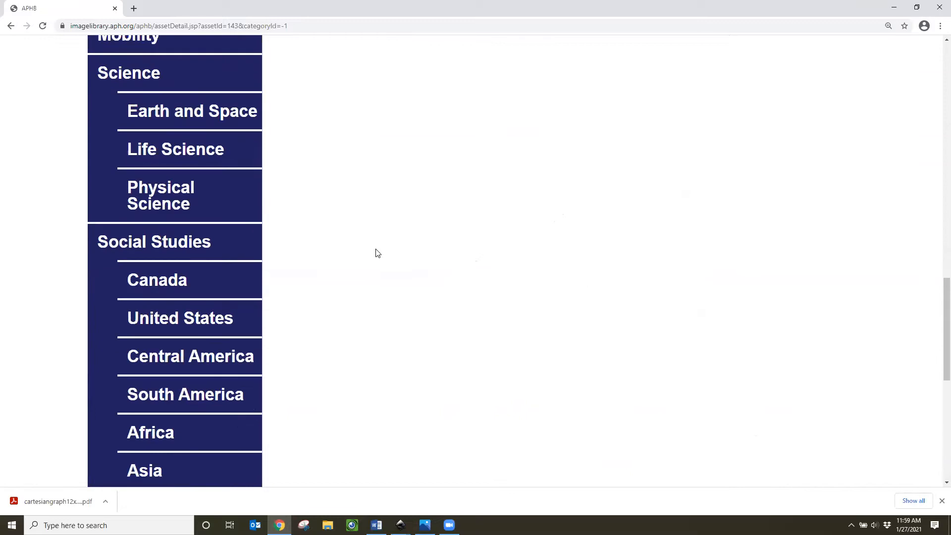
scroll(376, 253, "up", 10)
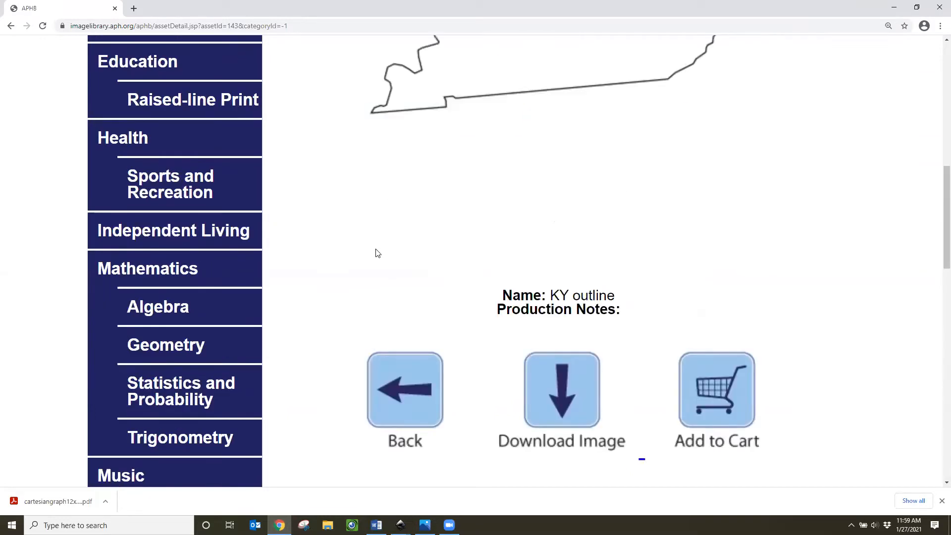
scroll(342, 274, "up", 1)
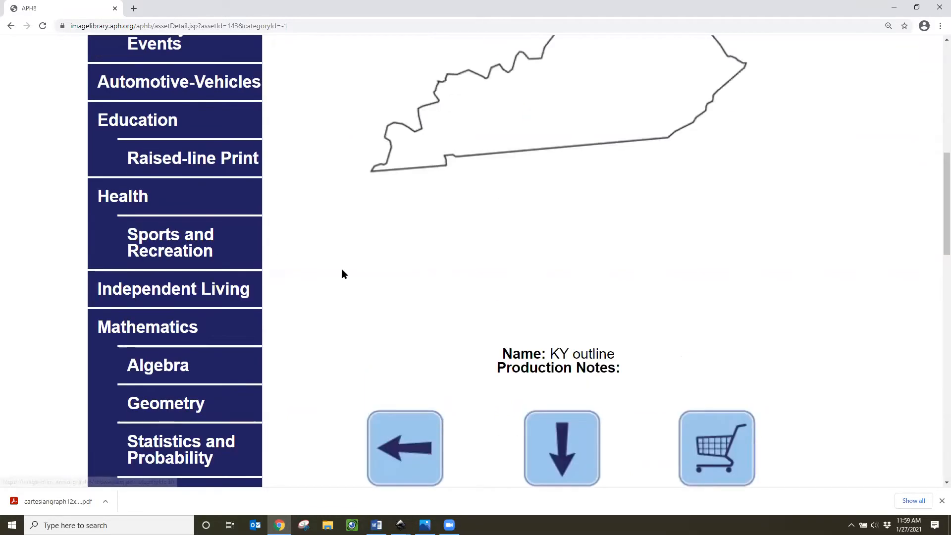
scroll(342, 274, "up", 5)
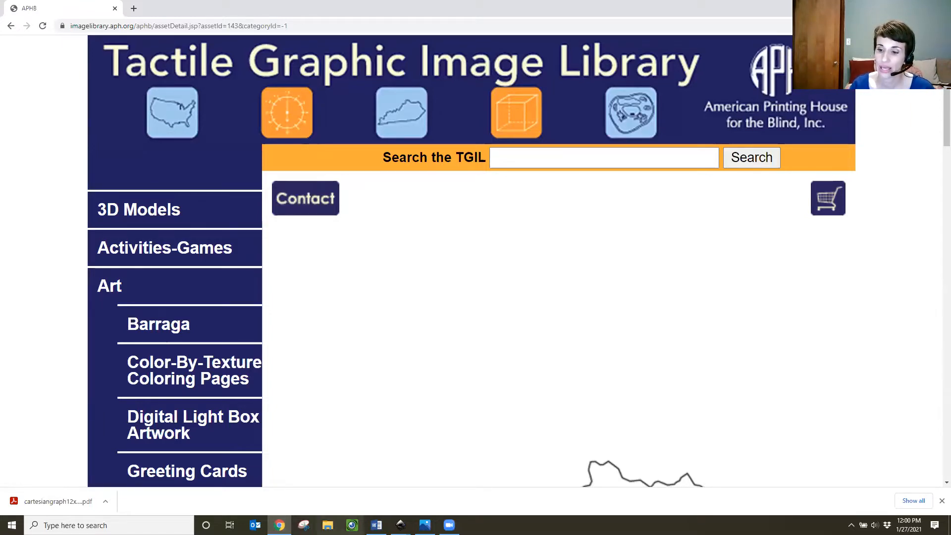
Step: Switch to 12by12grid training.svg in Inkscape and look through the recently opened files
mouse_move(401, 524)
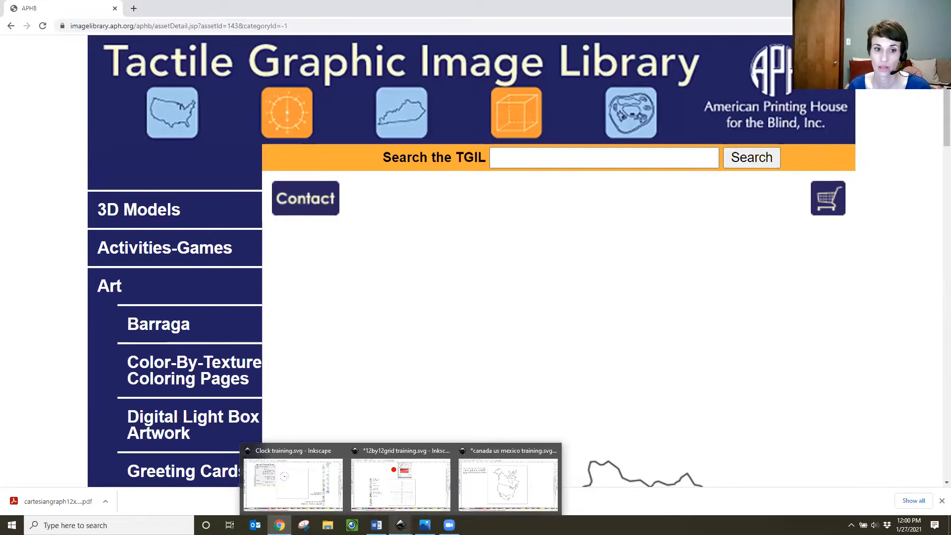
left_click(390, 451)
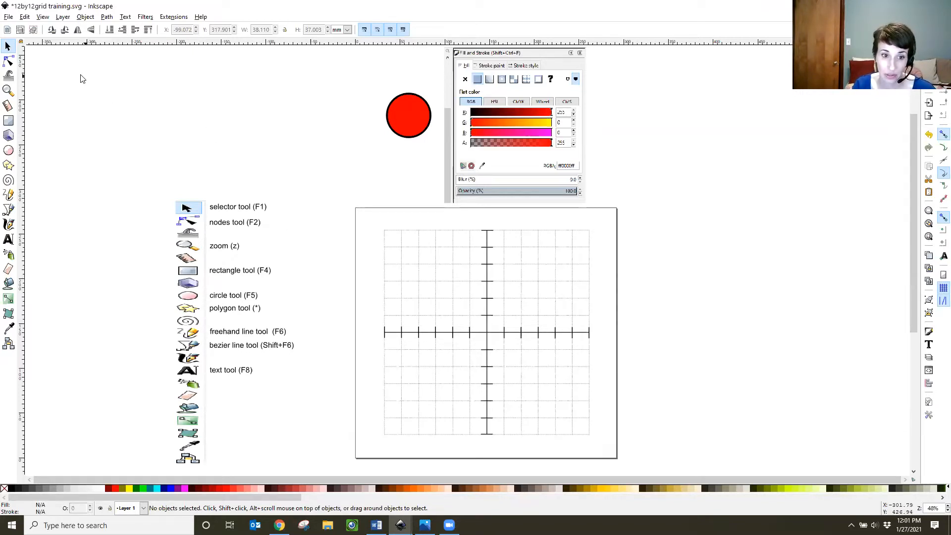
left_click(8, 17)
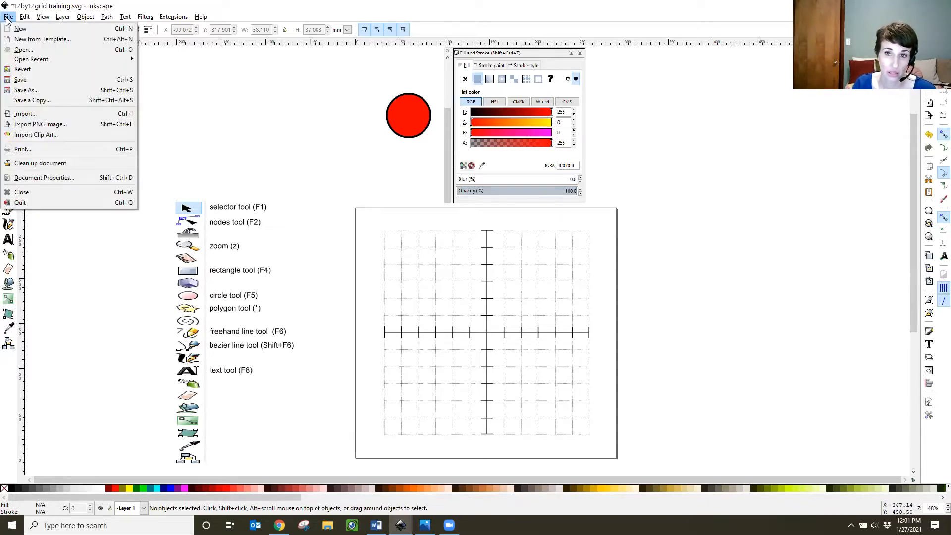
mouse_move(30, 60)
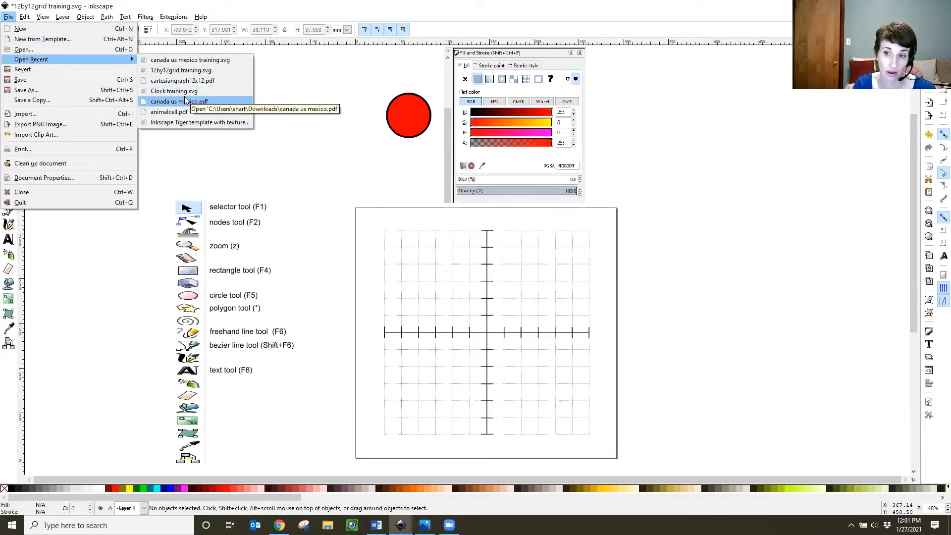
left_click(352, 149)
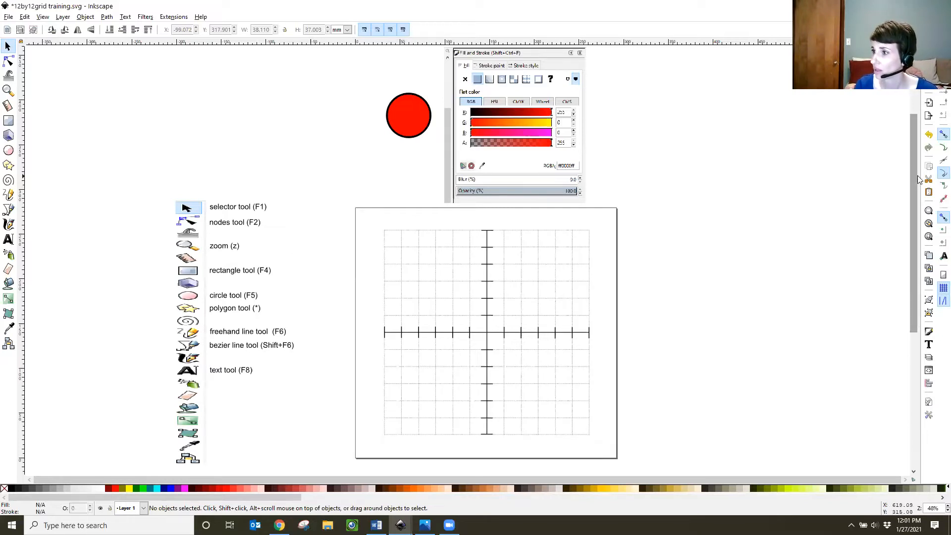
Step: Draw a rectangle about 31 by 11 mm beside its tool label and an ellipse with radii about 8 by 7 mm beside the circle tool label
mouse_move(915, 175)
left_mouse_down()
mouse_move(915, 185)
mouse_move(914, 171)
left_mouse_up()
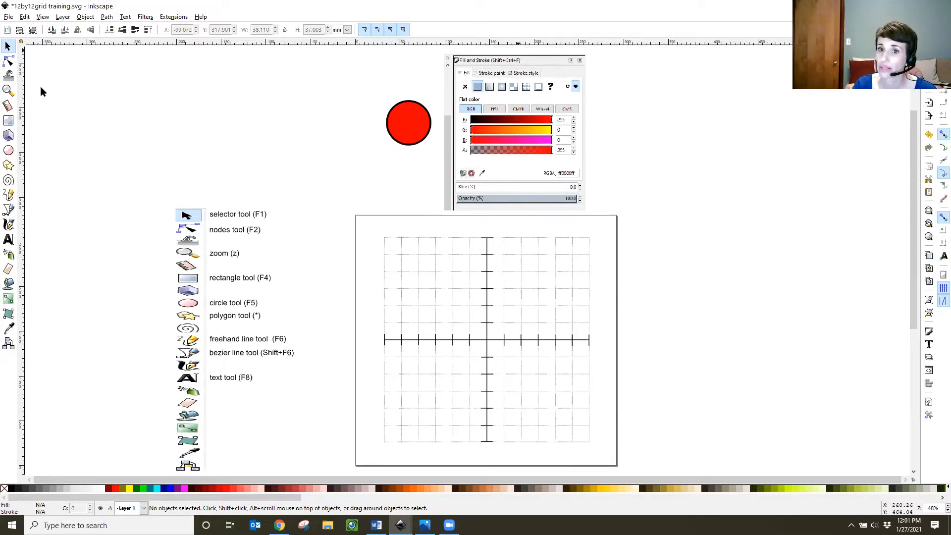
left_click(8, 90)
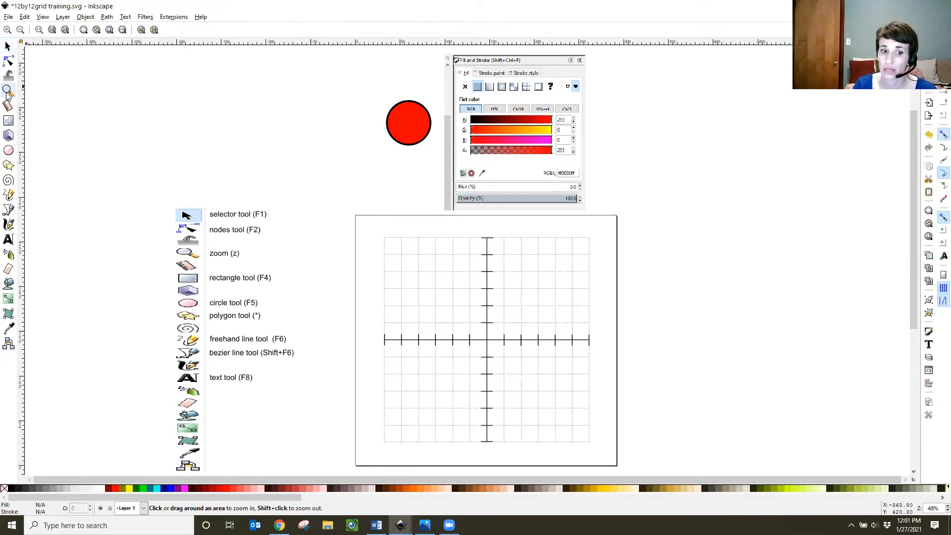
left_click(216, 314)
left_click(216, 313)
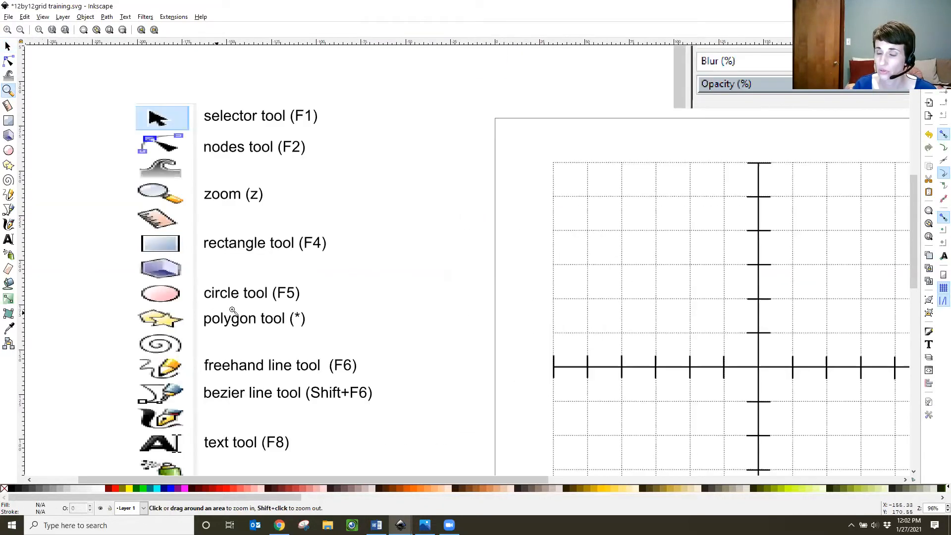
scroll(916, 211, "down", 2)
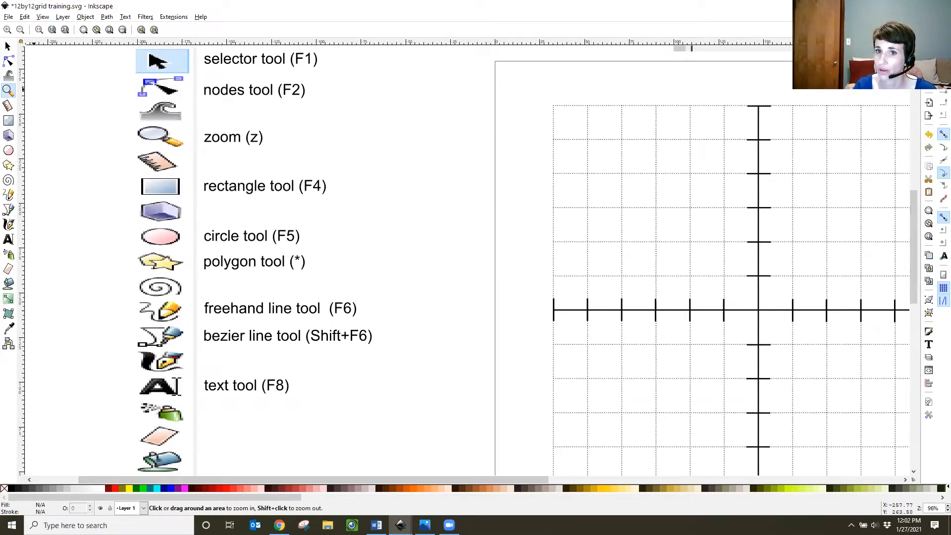
left_click(8, 47)
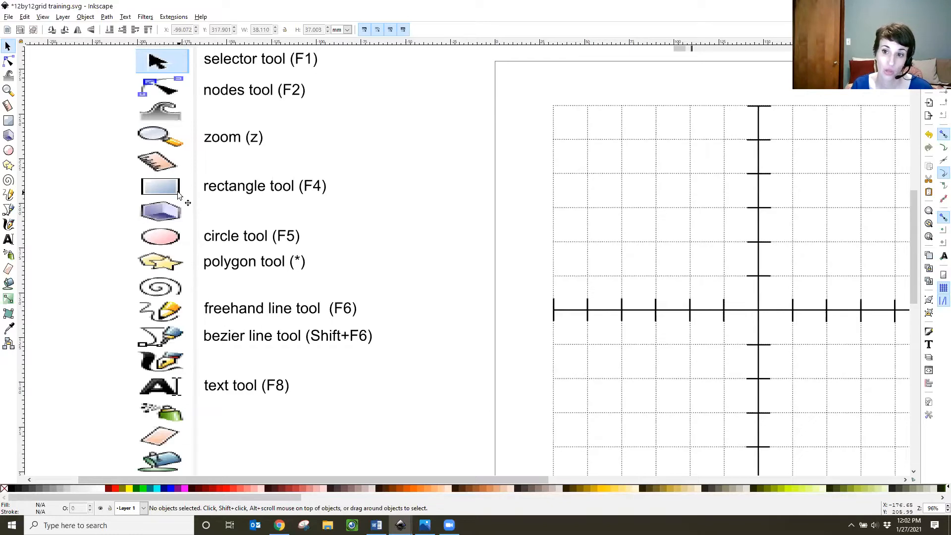
left_click(7, 122)
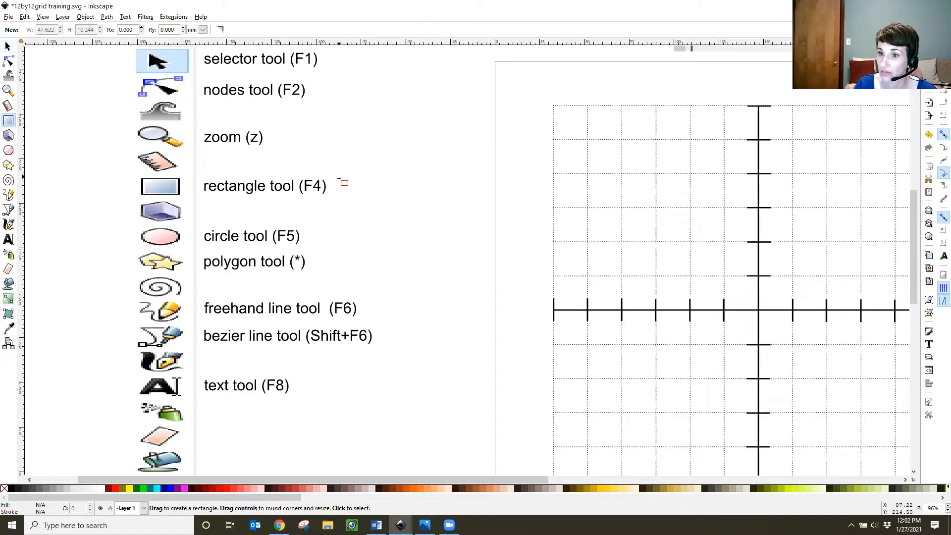
left_click_drag(338, 179, 394, 198)
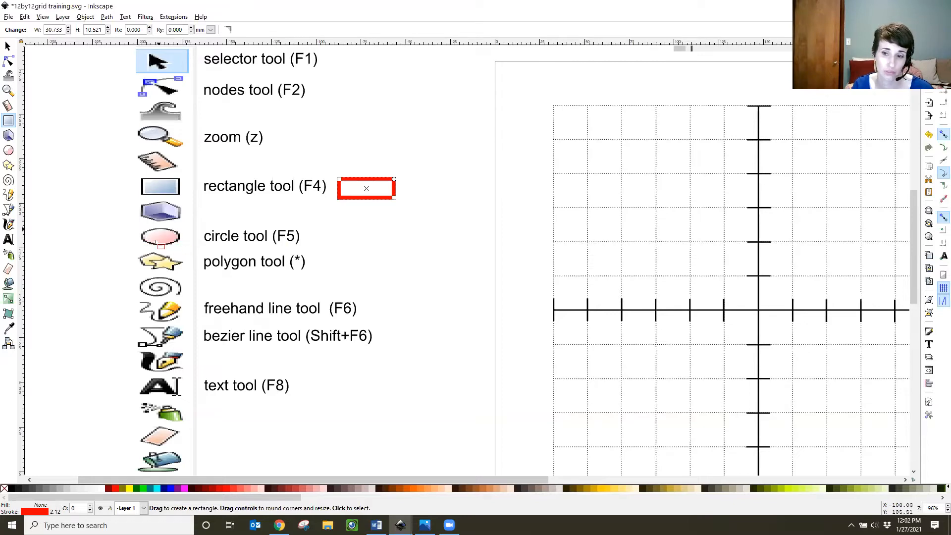
left_click(8, 150)
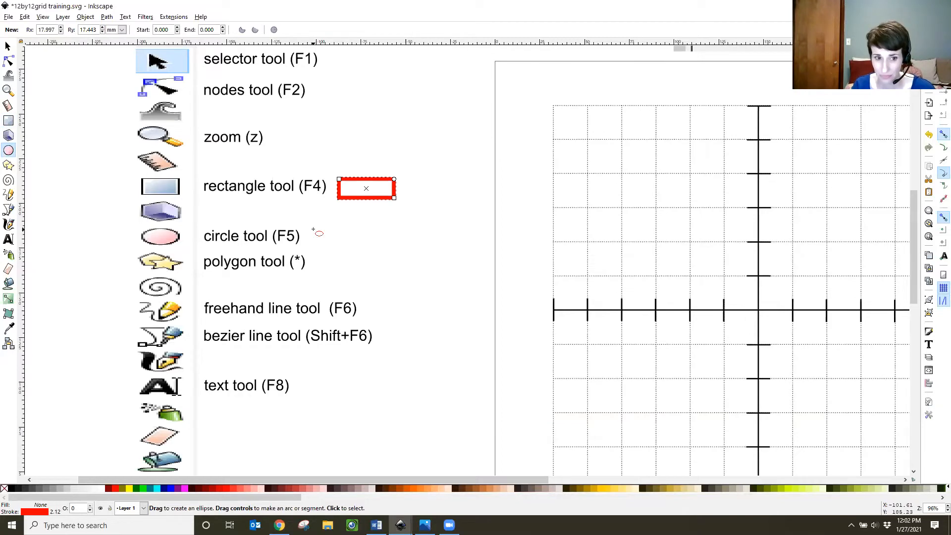
left_click_drag(313, 230, 343, 255)
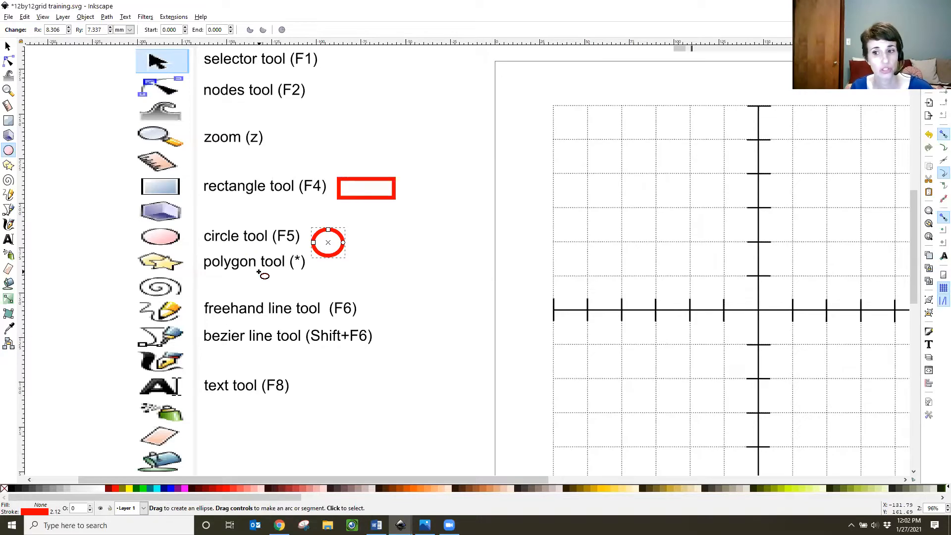
Step: Draw a three-cornered star forming a triangle and move it below the circle, beside the polygon tool label
left_click(9, 165)
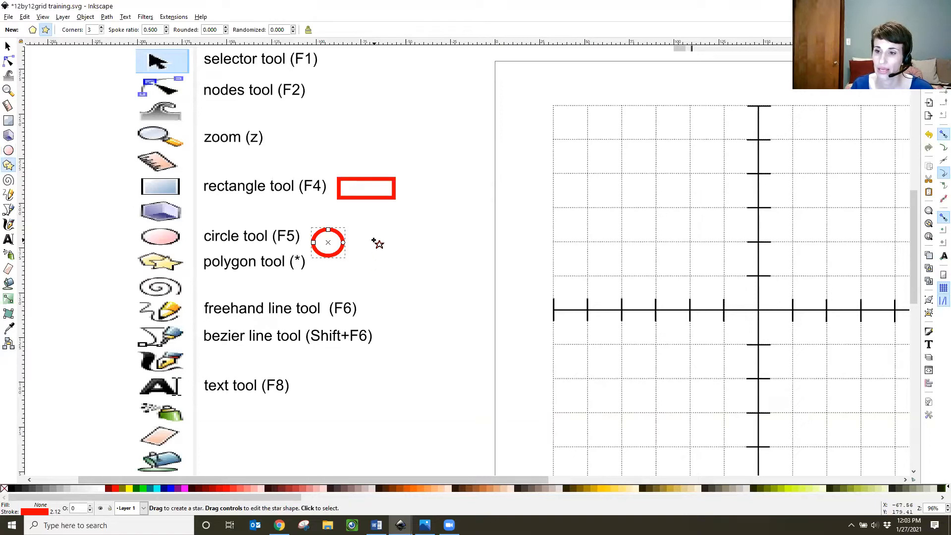
mouse_move(374, 240)
left_mouse_down()
mouse_move(388, 266)
mouse_move(388, 249)
left_mouse_up()
left_click(8, 46)
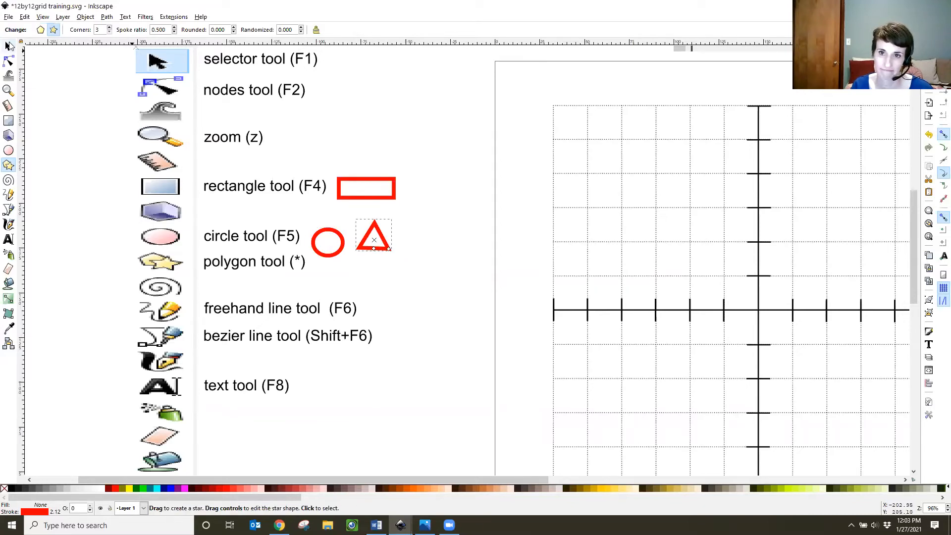
left_click_drag(374, 251, 322, 293)
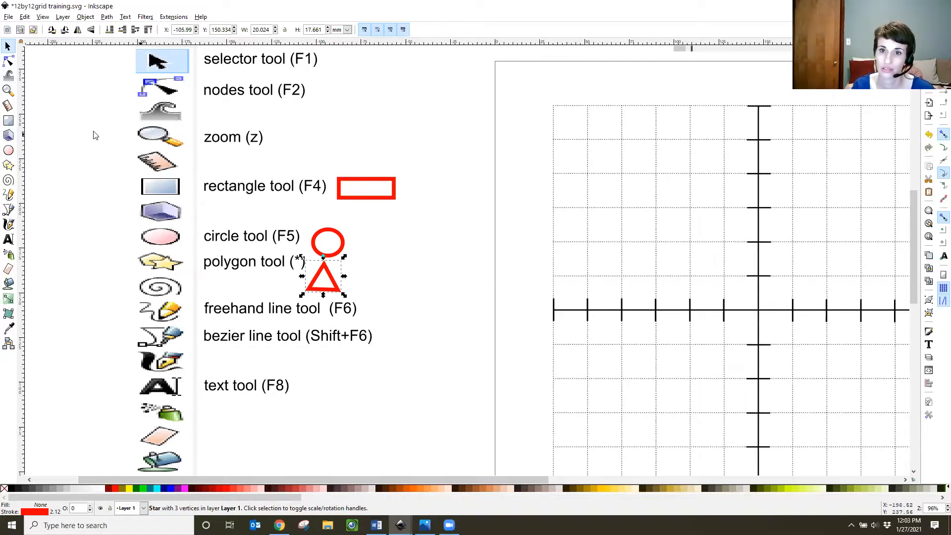
Step: Try the triangle with 7 corners and set it back to 3 corners
left_click(9, 165)
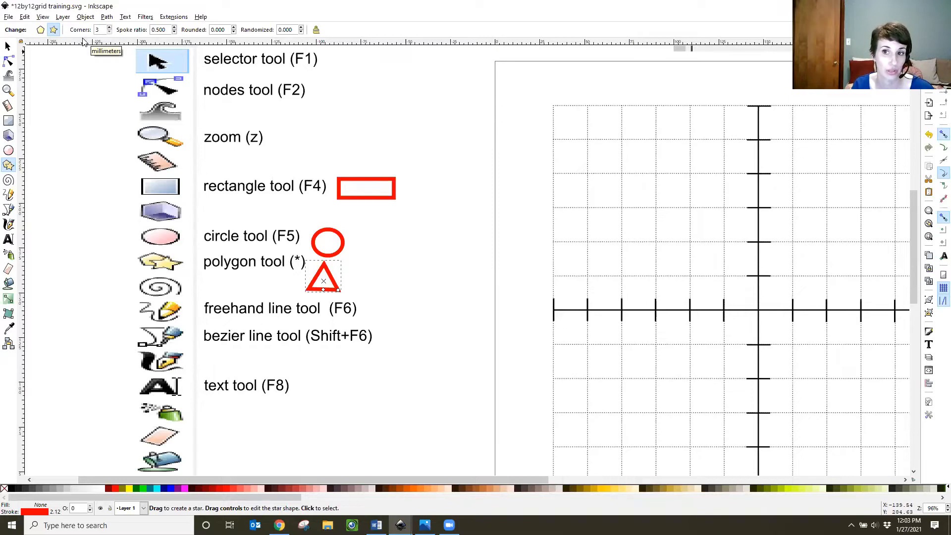
left_click(110, 28)
left_click(109, 28)
left_click(109, 28)
left_click(110, 28)
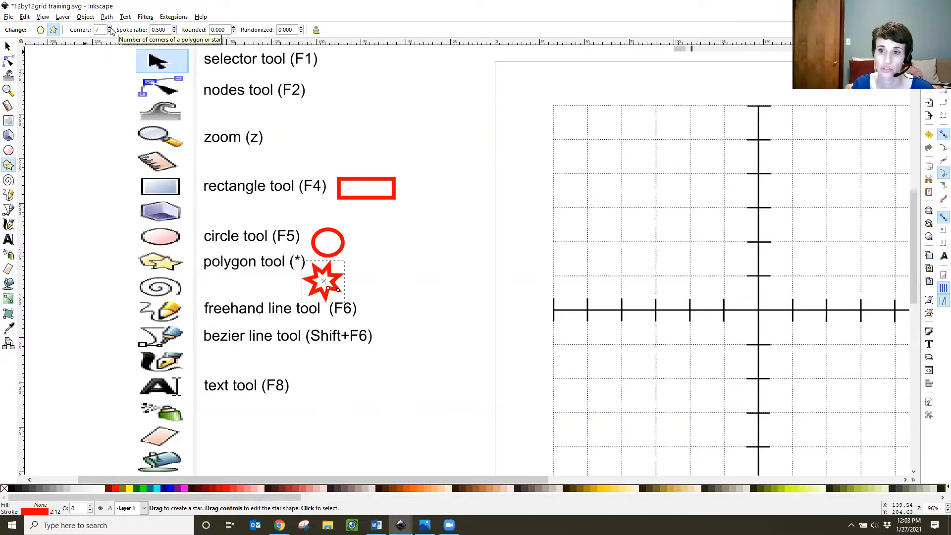
left_click(110, 32)
left_click(110, 33)
left_click(109, 32)
left_click(109, 33)
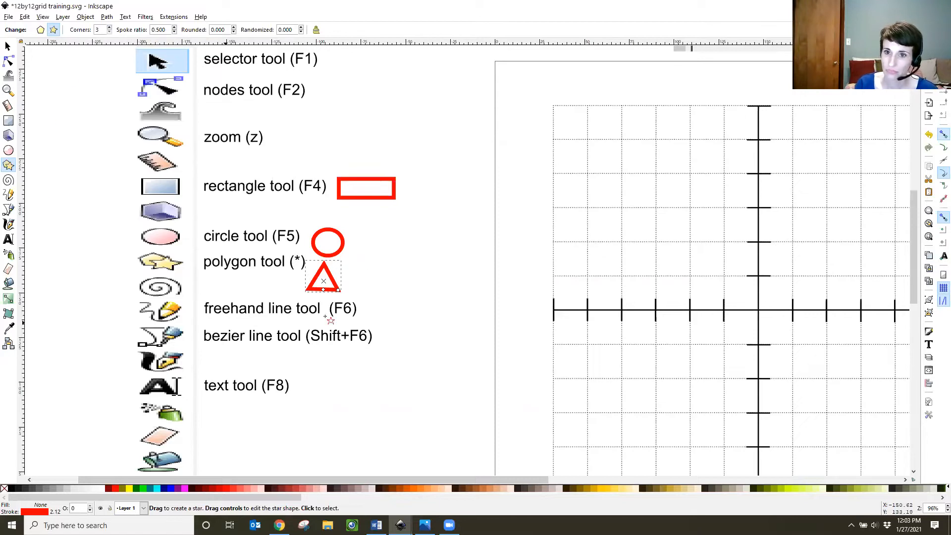
Step: Draw a second, smaller circle with a radius of about 7 mm in the empty space beyond the rectangle
left_click(9, 151)
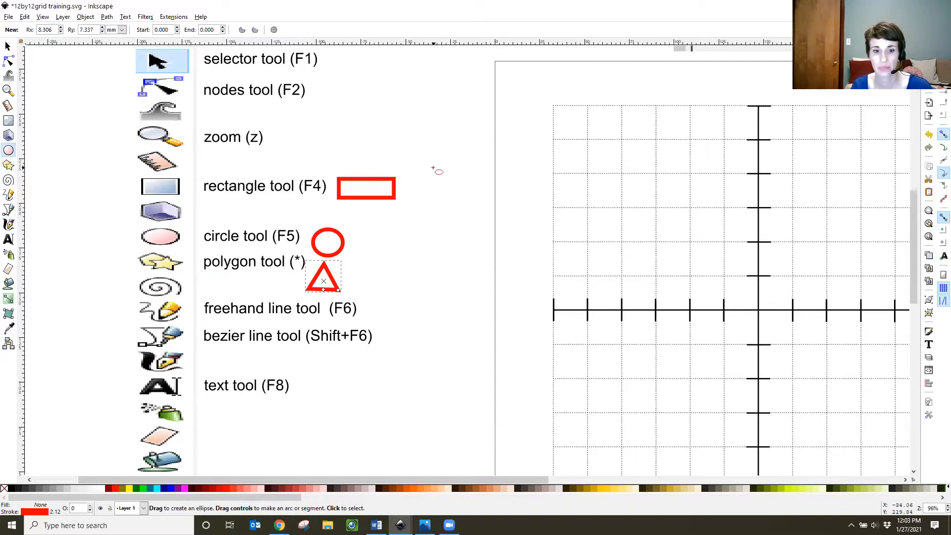
left_click_drag(432, 168, 458, 193)
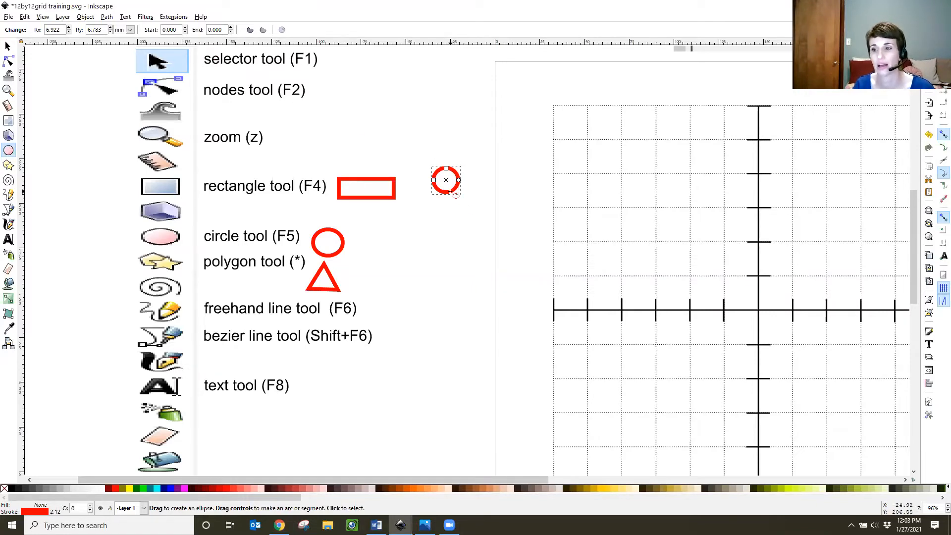
left_click(7, 47)
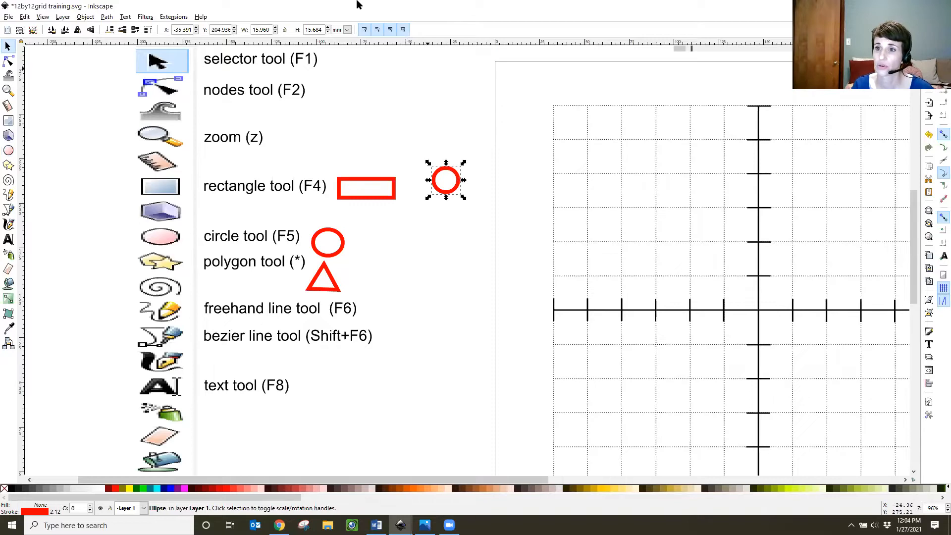
left_click(345, 97)
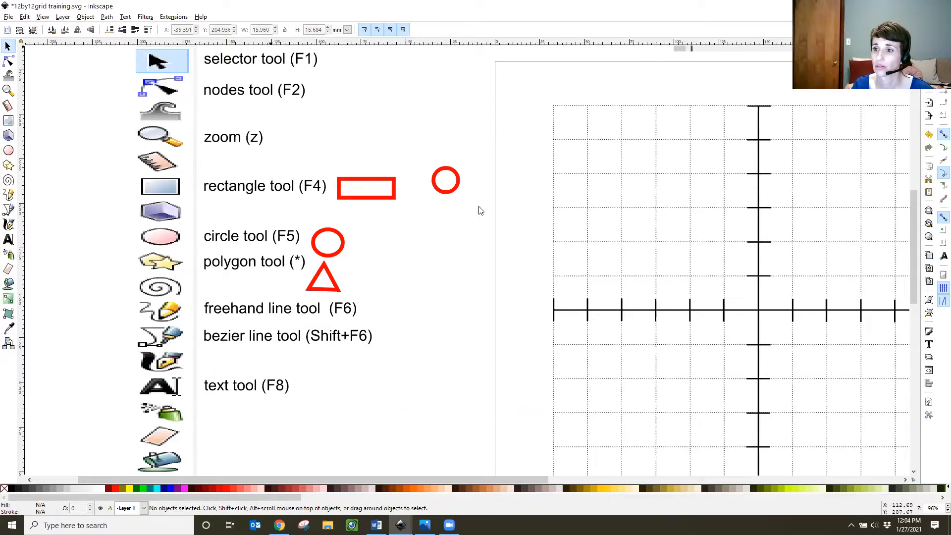
Step: Resize the small circle near the rectangle to 0.25 in wide and 0.25 in high, with the units set to inches
left_click(442, 191)
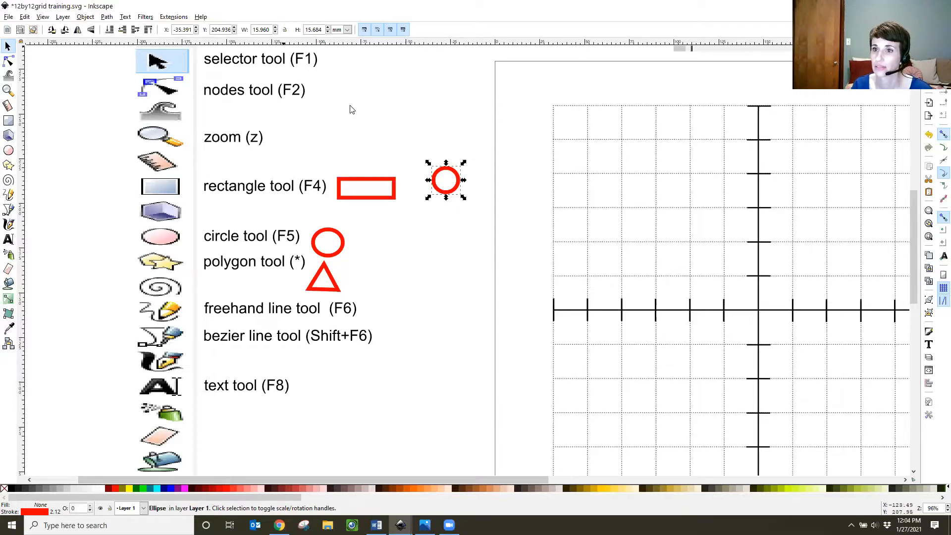
left_click(261, 29)
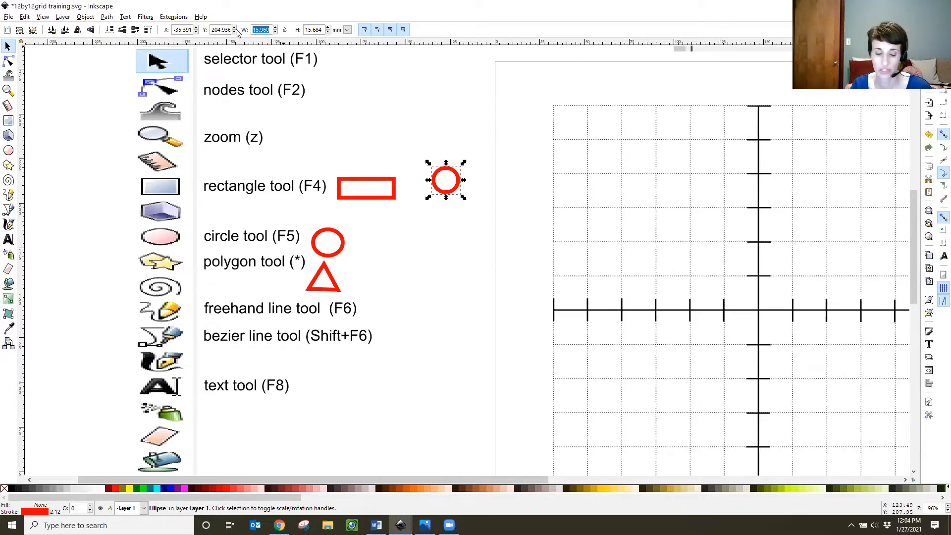
left_click(263, 30)
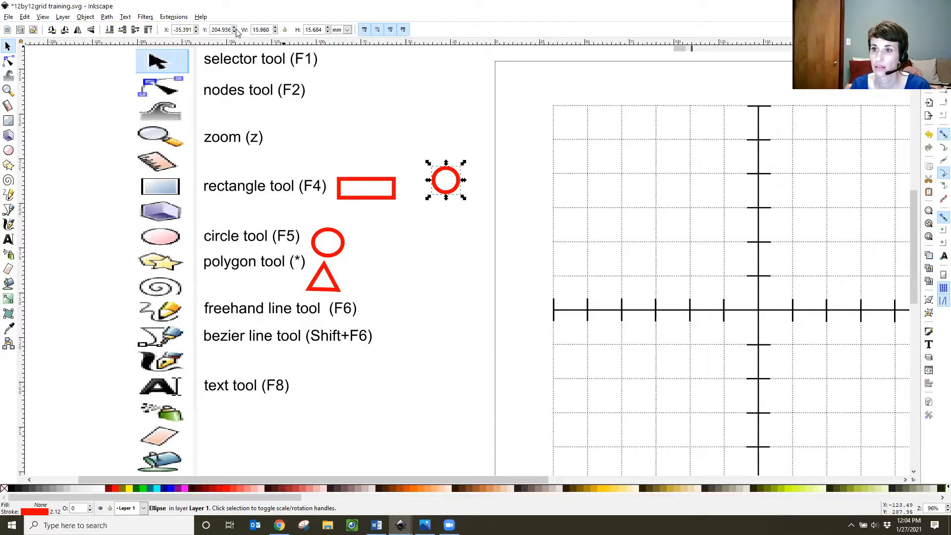
left_click(347, 29)
left_click(346, 78)
key("Tab")
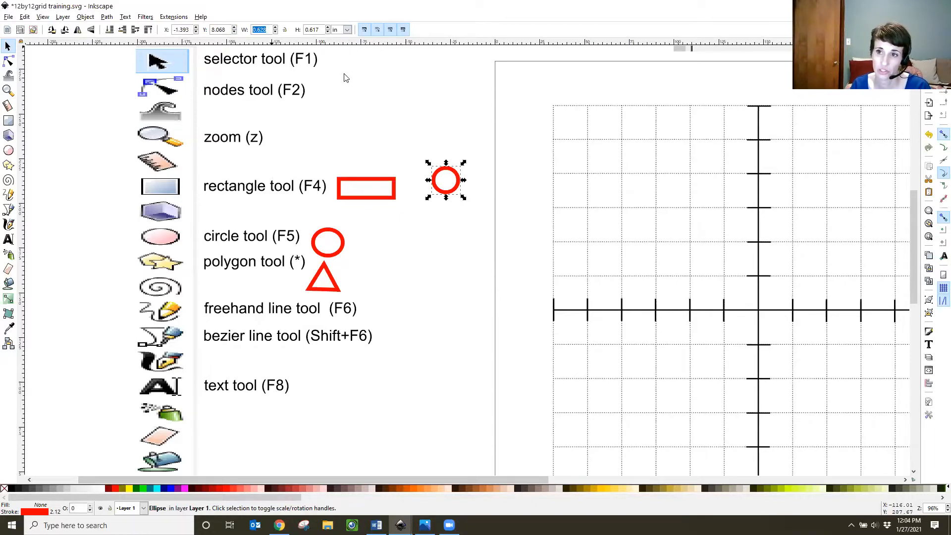
type(".25")
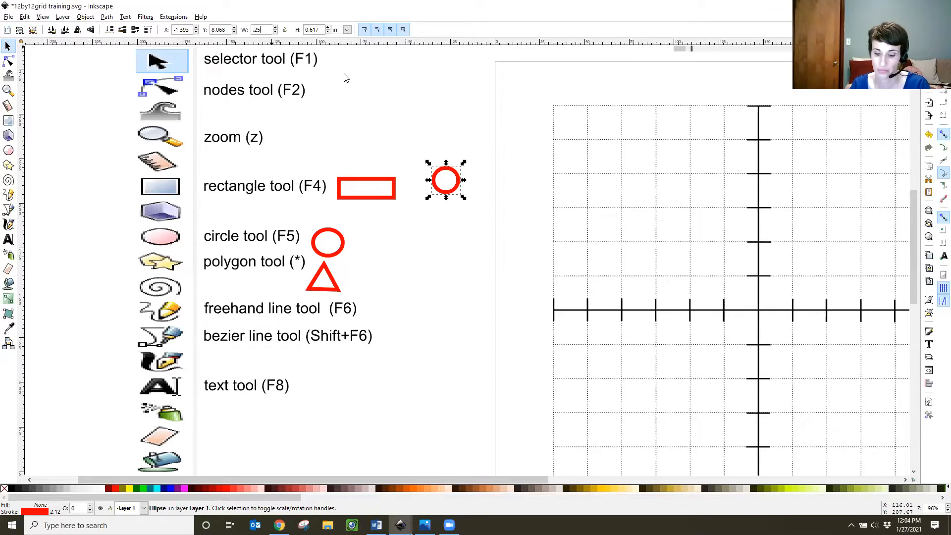
key("Return")
key("Tab")
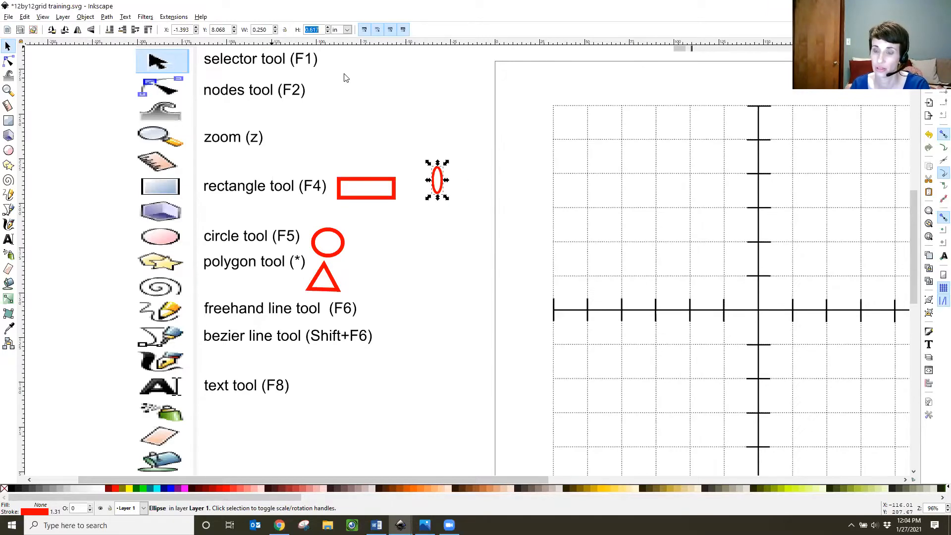
type(".25")
key("Return")
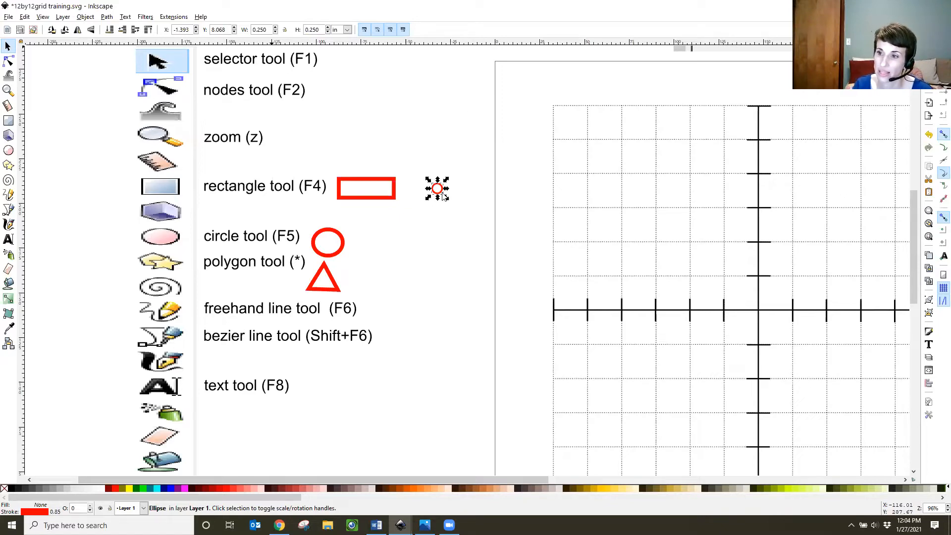
Step: Move the small circle onto the grid intersection at (-2, 4) and open its Fill and Stroke settings
left_click(521, 231)
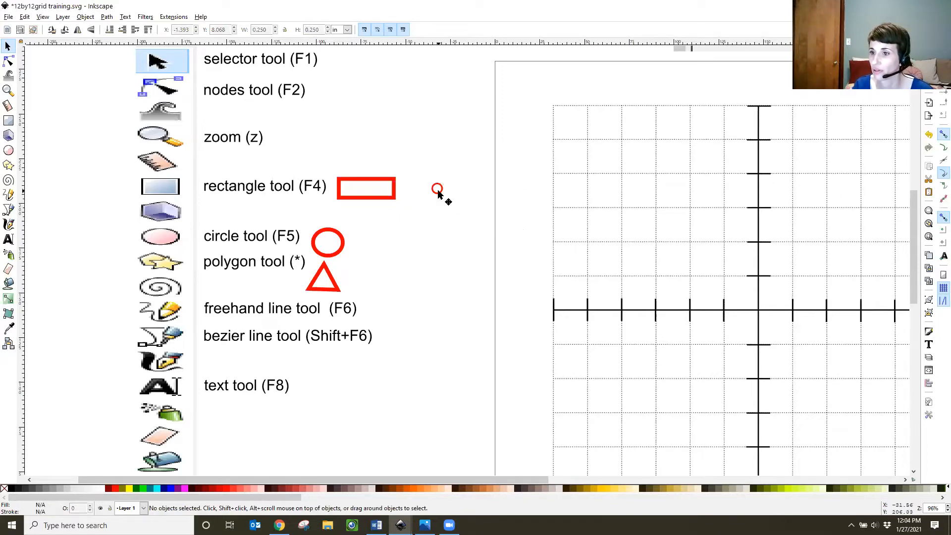
left_click_drag(438, 193, 694, 180)
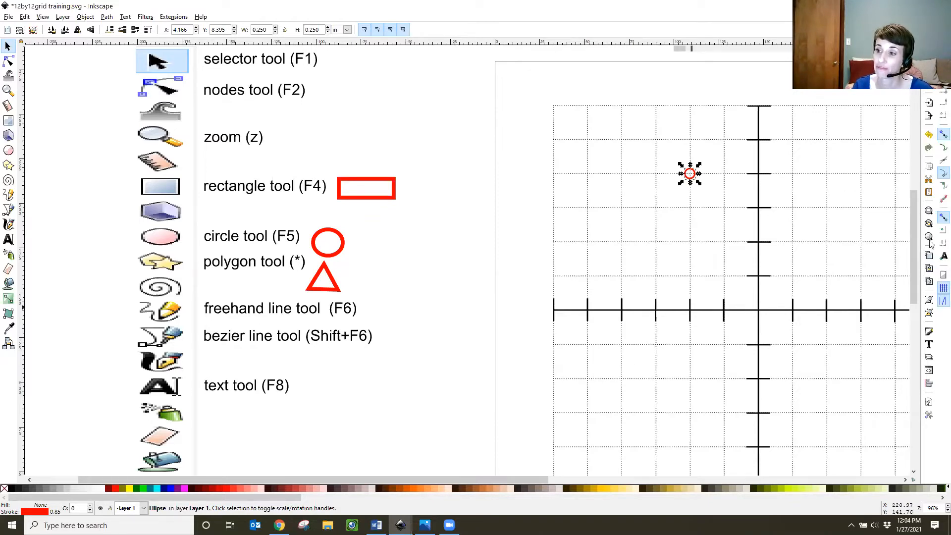
right_click(690, 182)
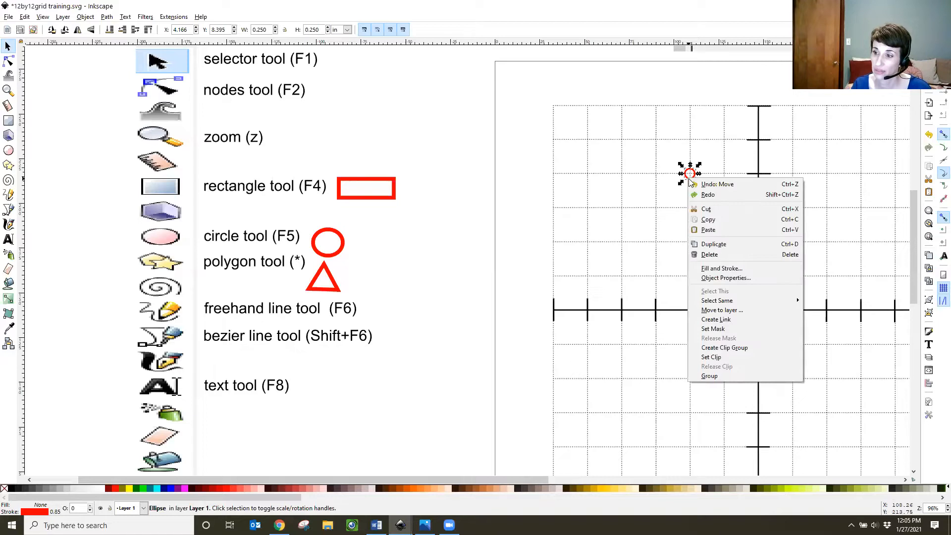
left_click(738, 273)
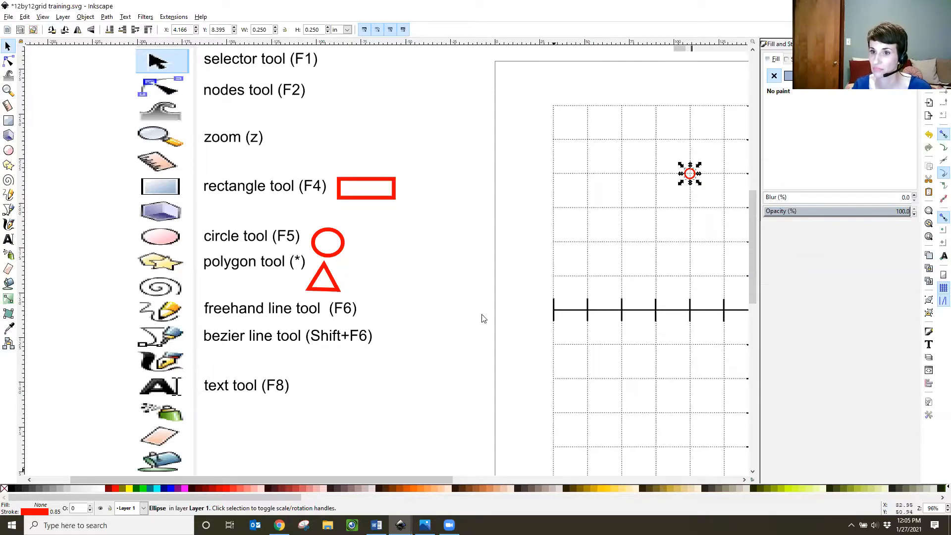
Step: Examine the Fill and Stroke dialog picture and the red example circle above the page at enlarged size
left_click(930, 236)
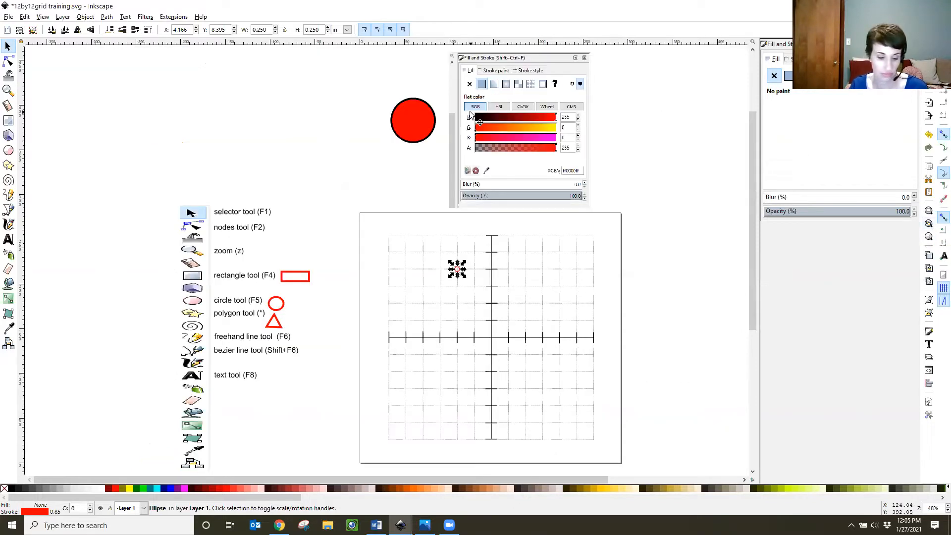
key("z")
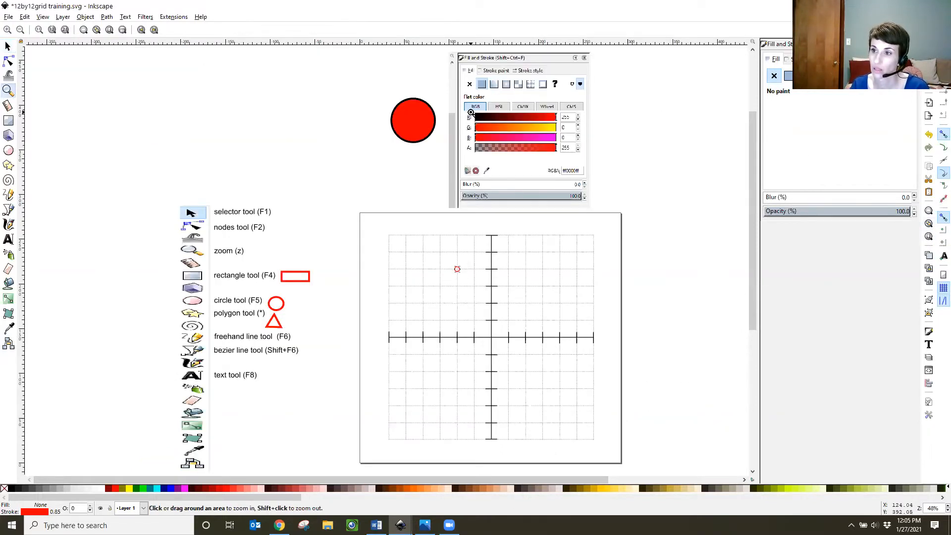
left_click(470, 115)
left_click(471, 114)
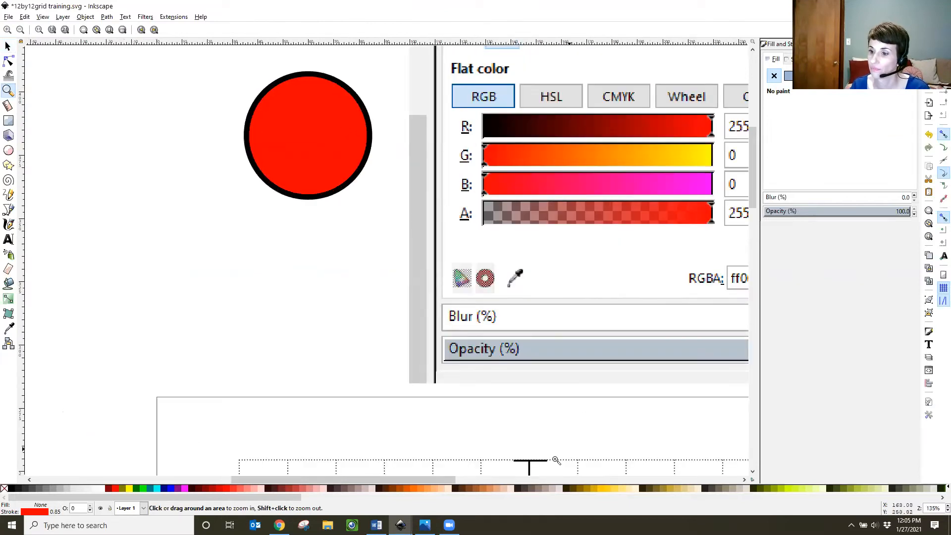
left_click_drag(445, 479, 505, 477)
left_click_drag(752, 198, 748, 174)
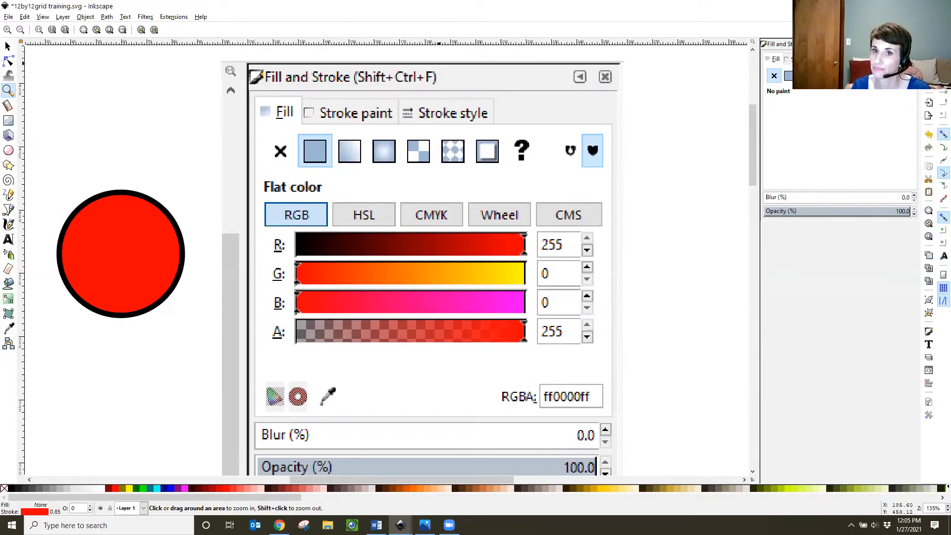
key("s")
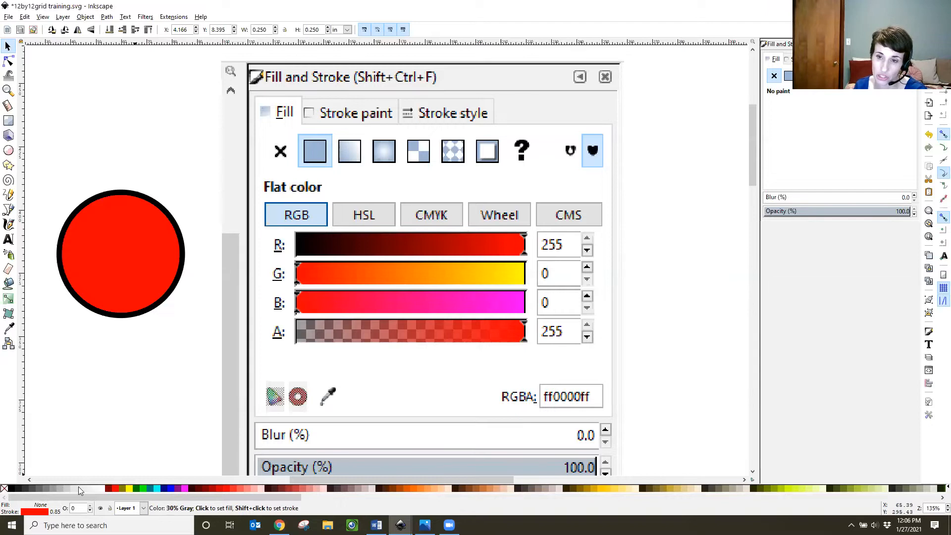
left_click(929, 224)
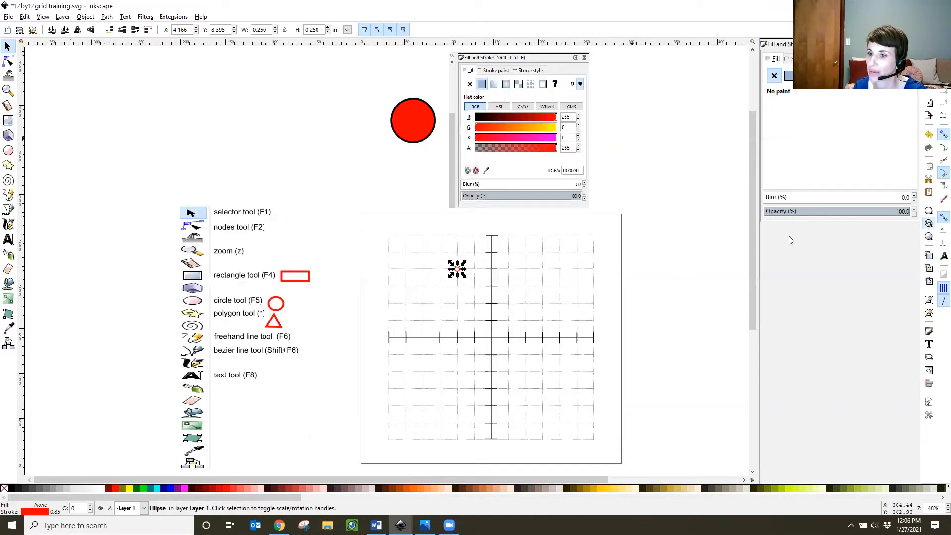
left_click(371, 304)
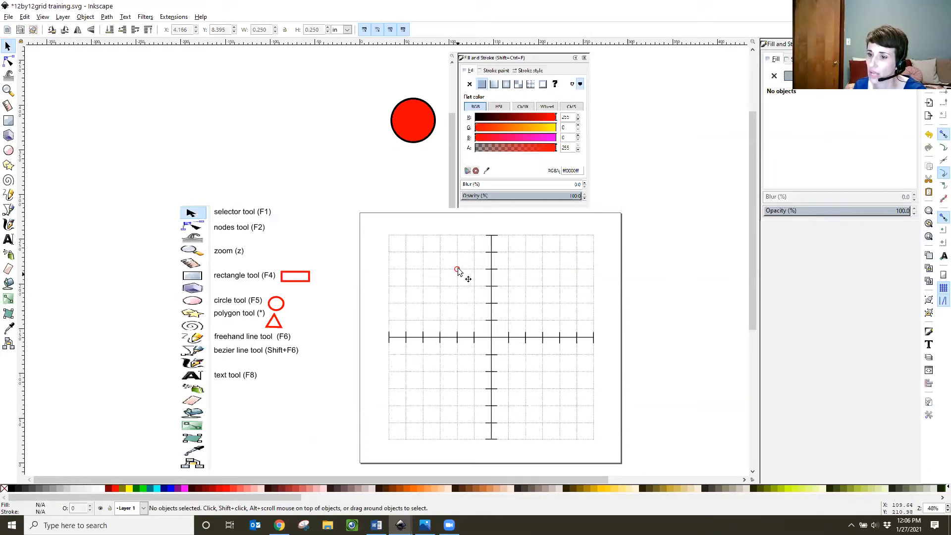
left_click(458, 270)
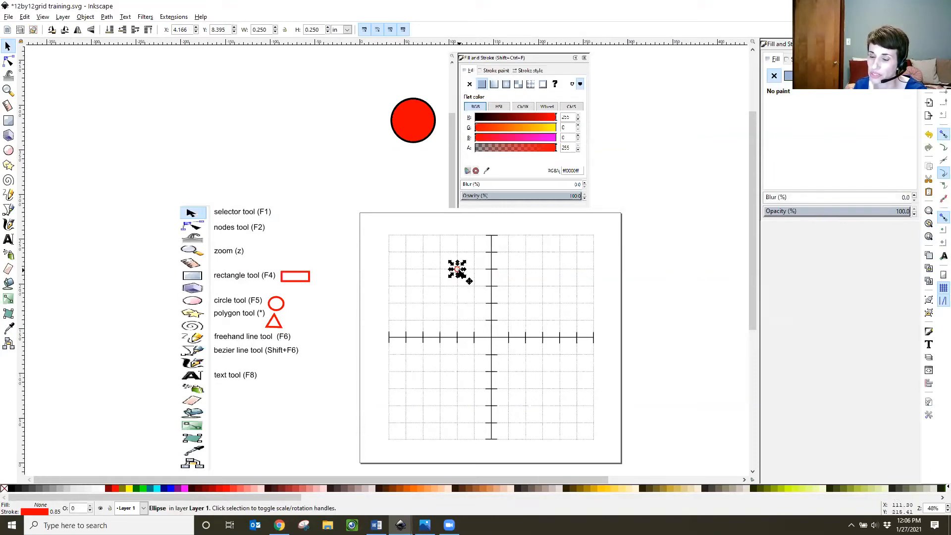
left_click(375, 273)
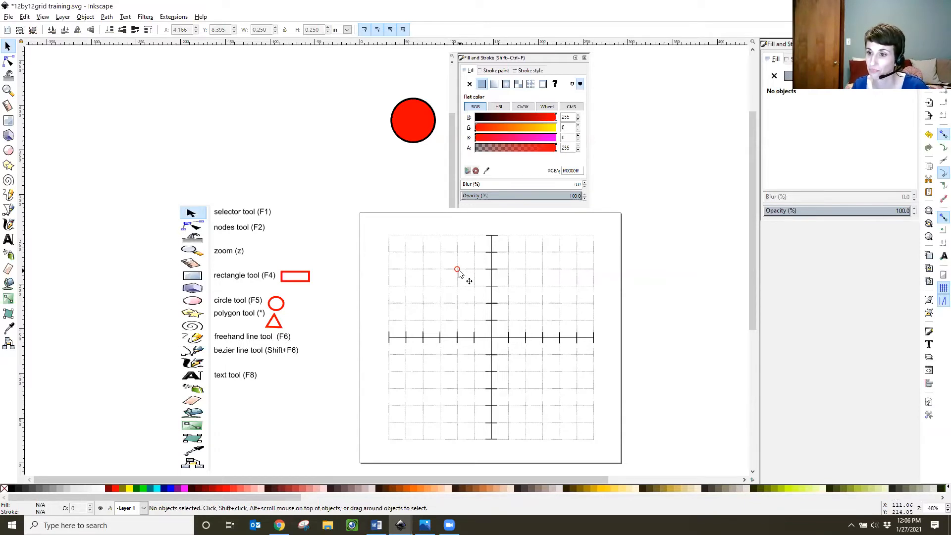
Step: Give the small red circle on the grid a black fill and a black stroke
key("z")
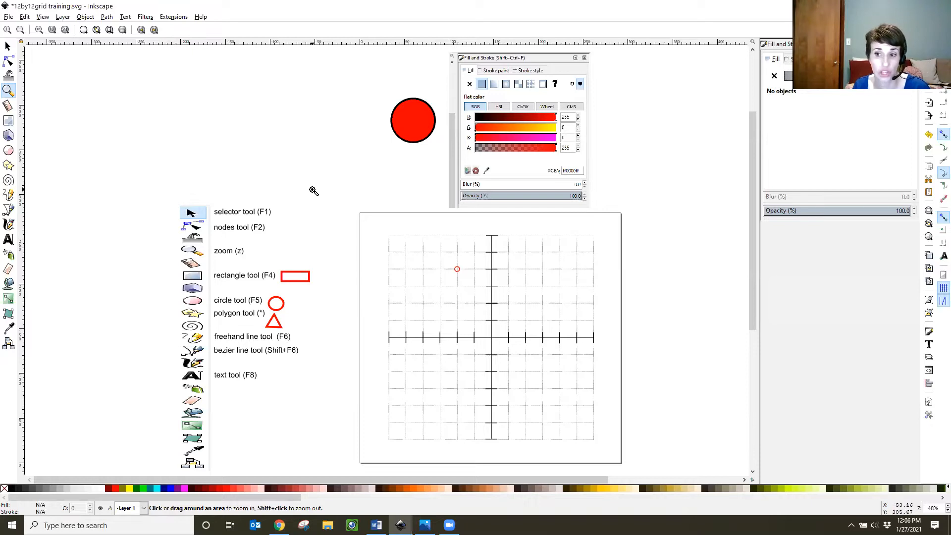
left_click(456, 271)
left_click(457, 271)
left_click(457, 272)
left_click(459, 272)
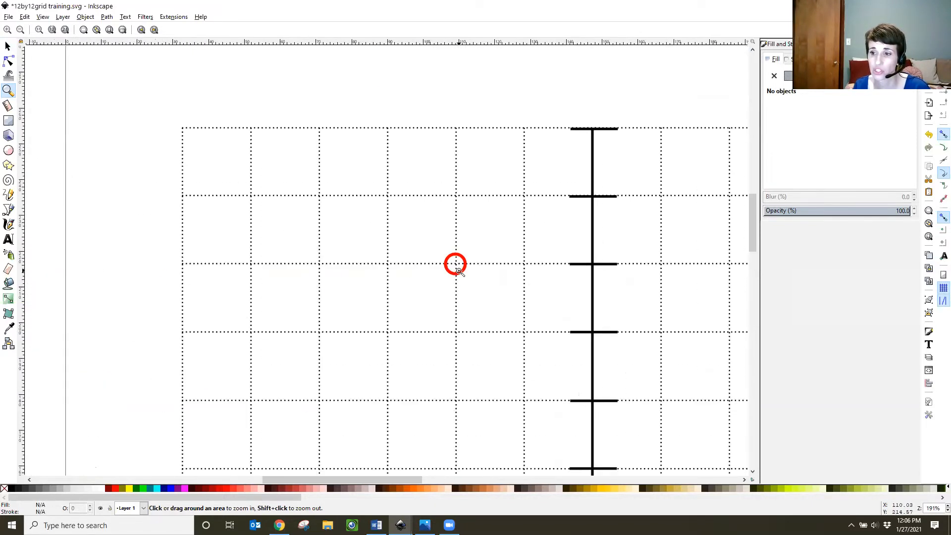
left_click(458, 271)
left_click(8, 46)
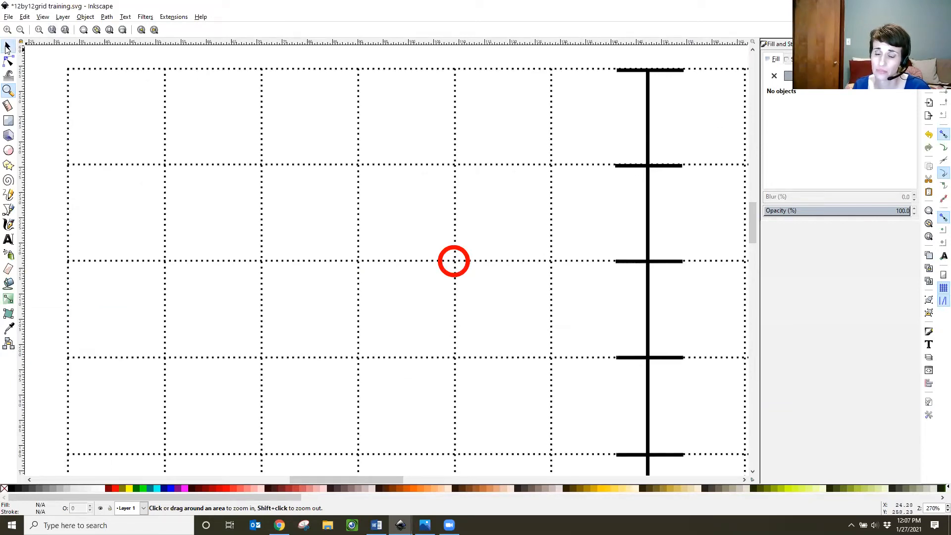
left_click(467, 269)
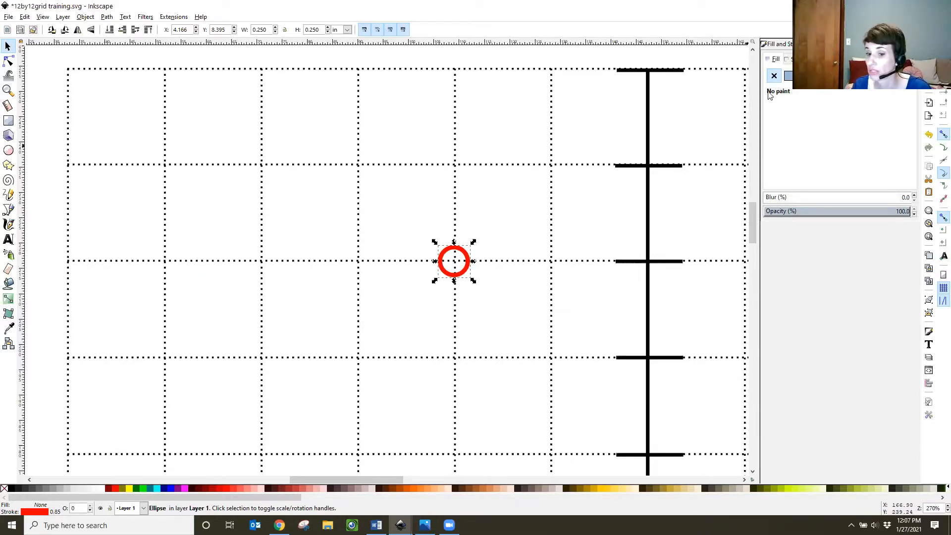
left_click(11, 490)
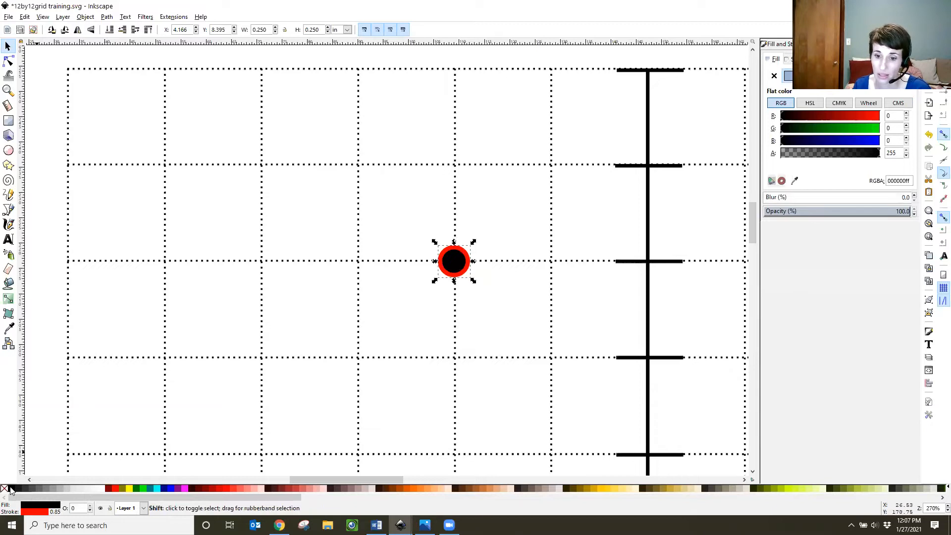
left_click(11, 490, "shift")
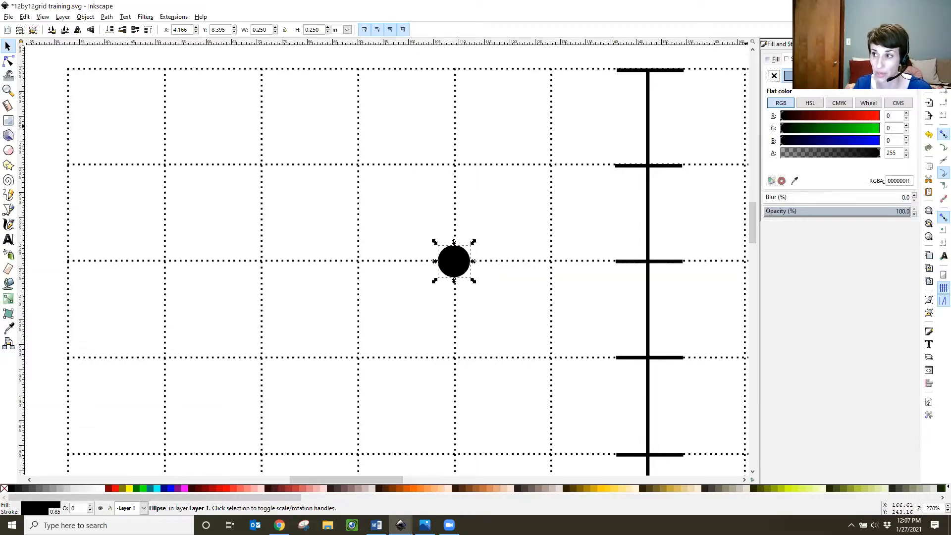
Step: Switch the black dot's stroke width unit to inches, make its outline slightly thinner, and close the Fill and Stroke settings
left_click(851, 59)
left_click(860, 75)
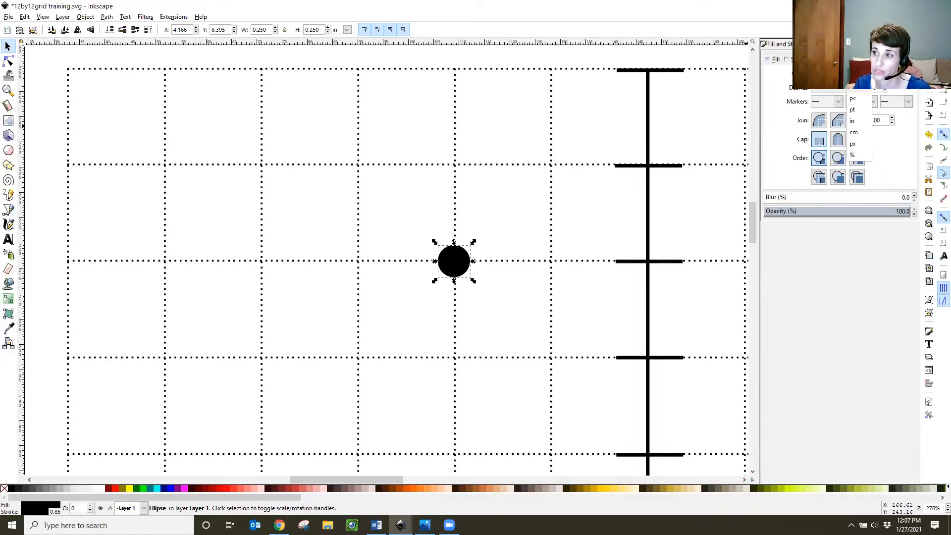
left_click(857, 121)
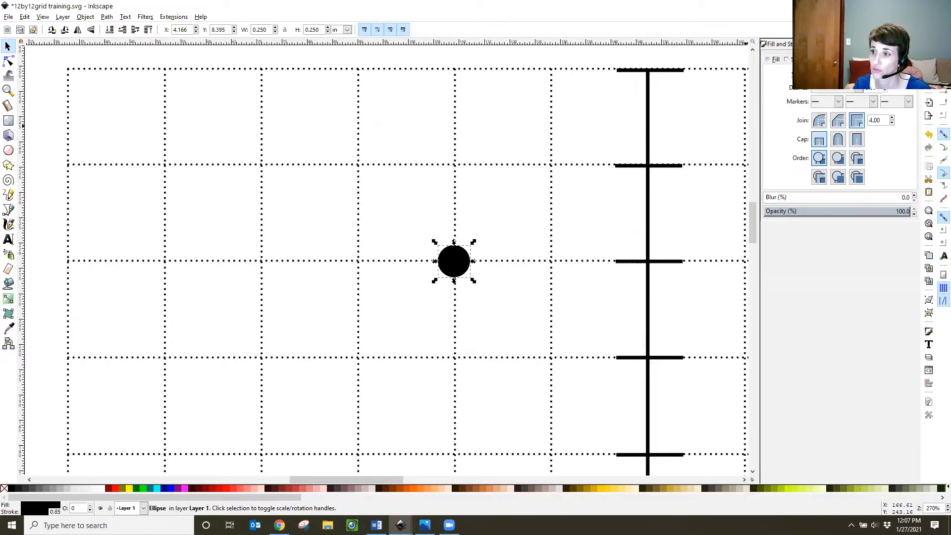
key("Tab")
left_click(485, 331)
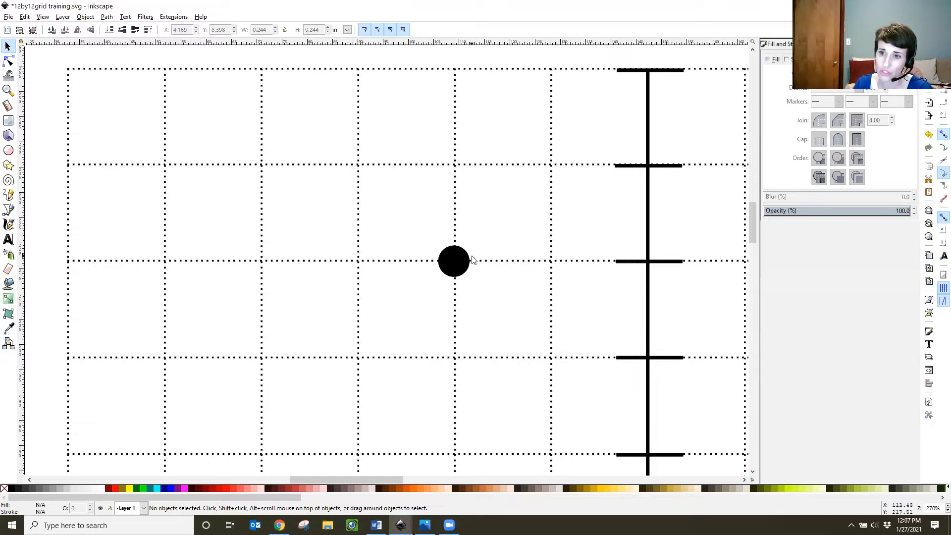
left_click(7, 48)
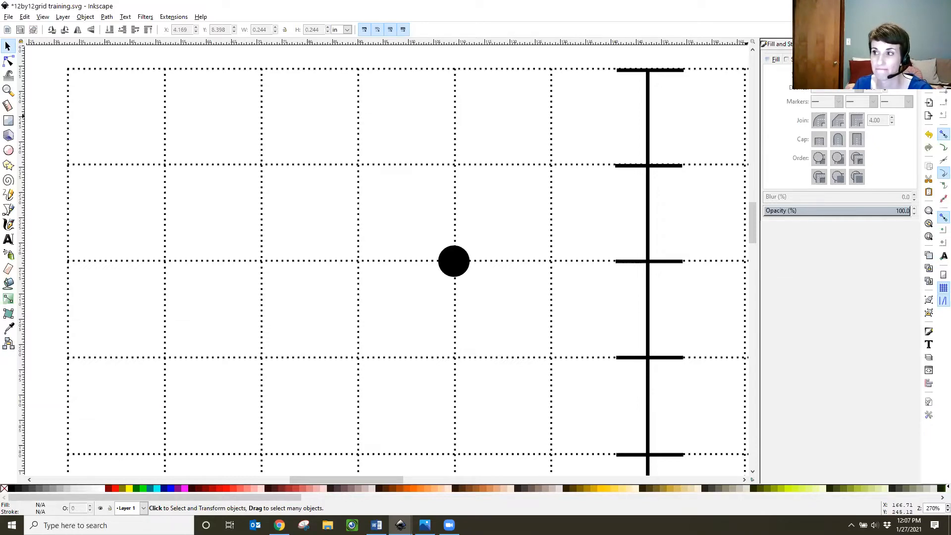
left_click(914, 44)
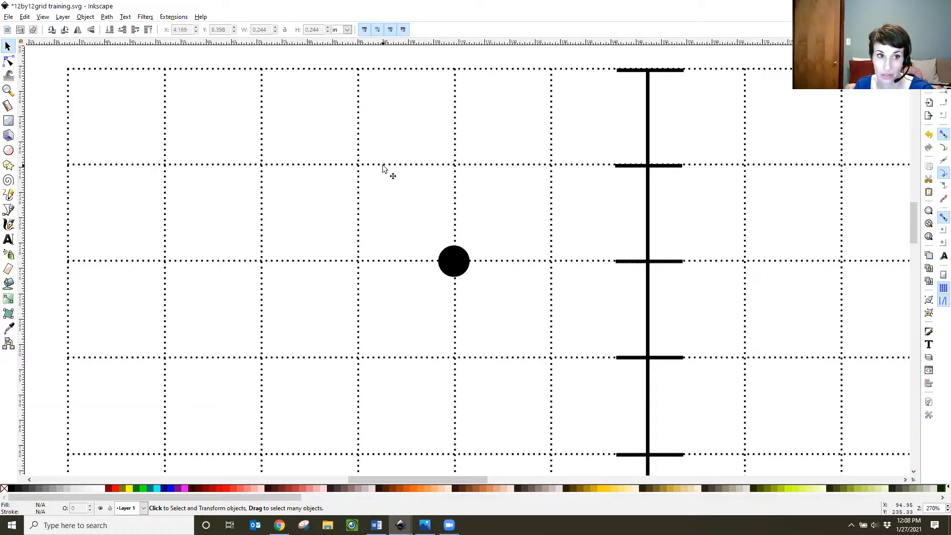
Step: Review the file formats offered when saving the drawing under a new name, and leave without saving
left_click(8, 17)
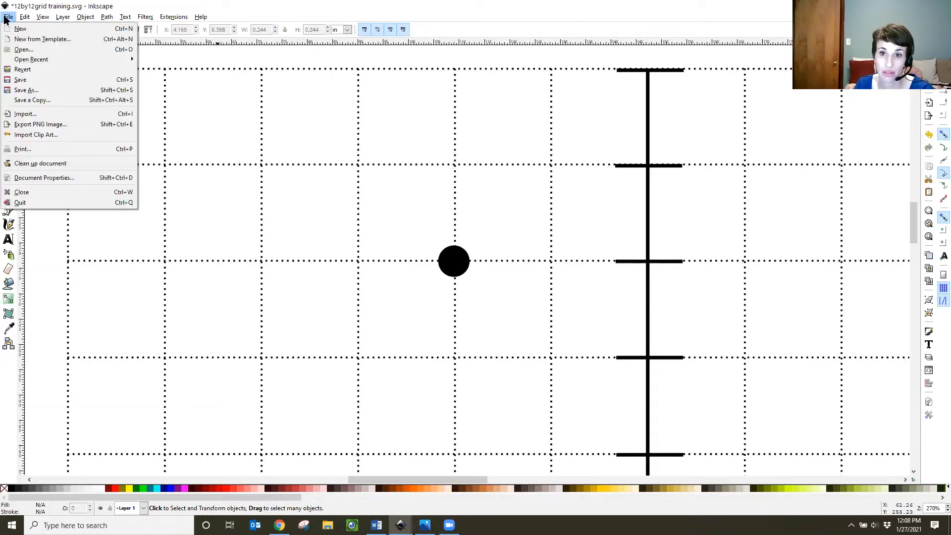
left_click(37, 90)
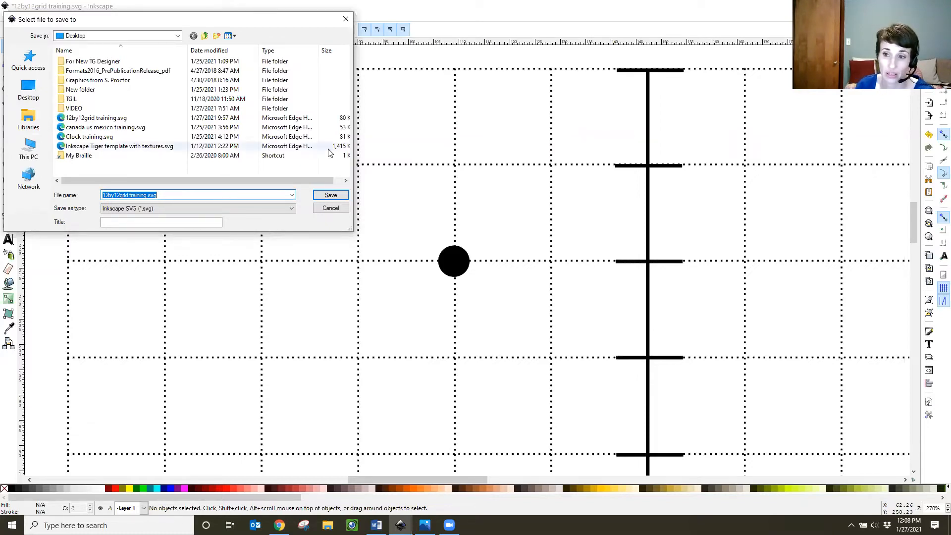
left_click(293, 209)
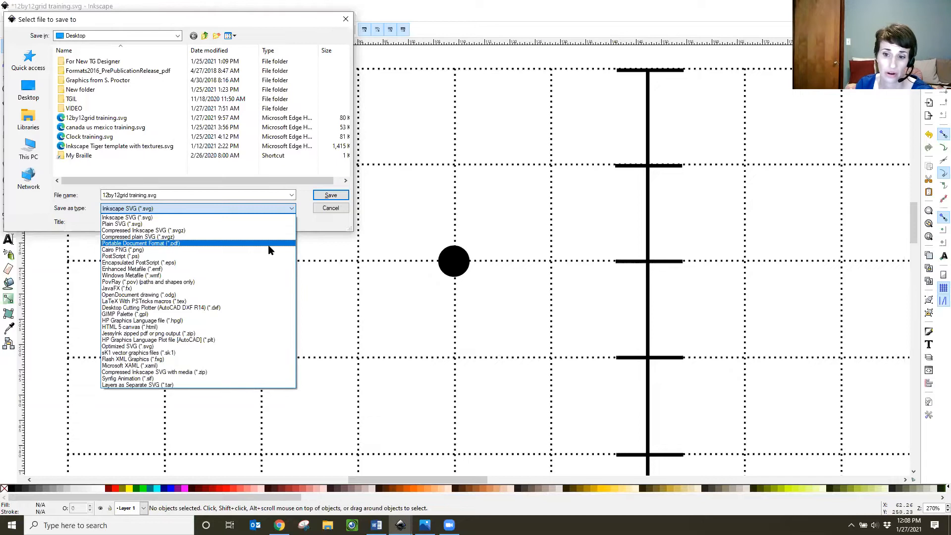
left_click(32, 212)
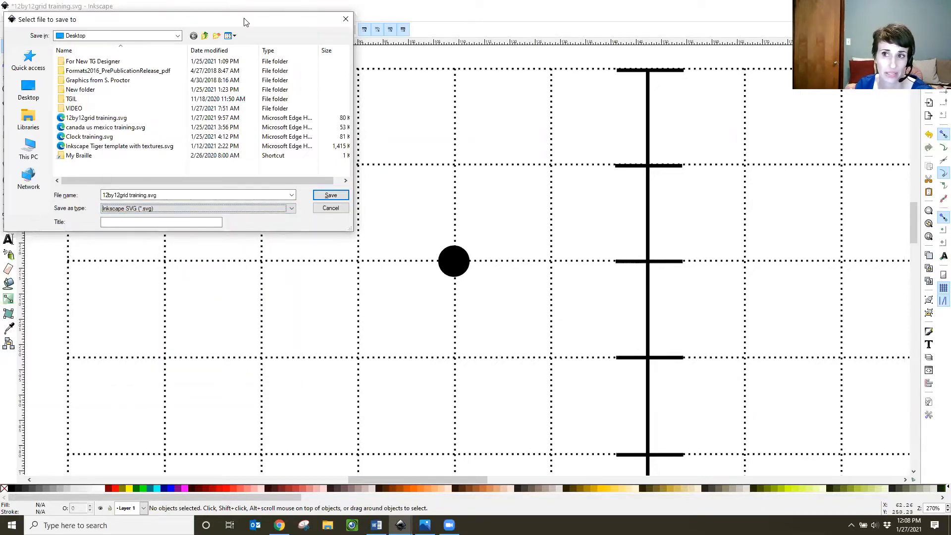
left_click(342, 17)
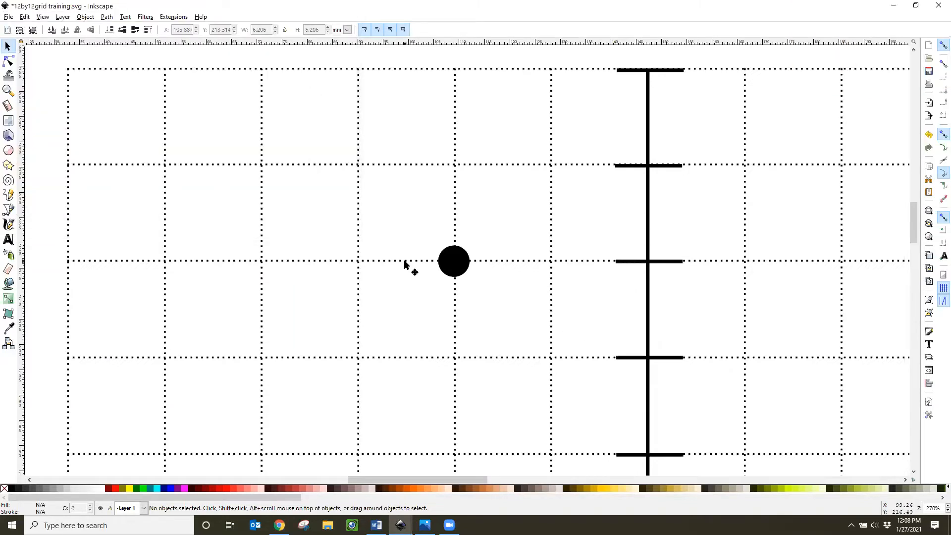
left_click(930, 237)
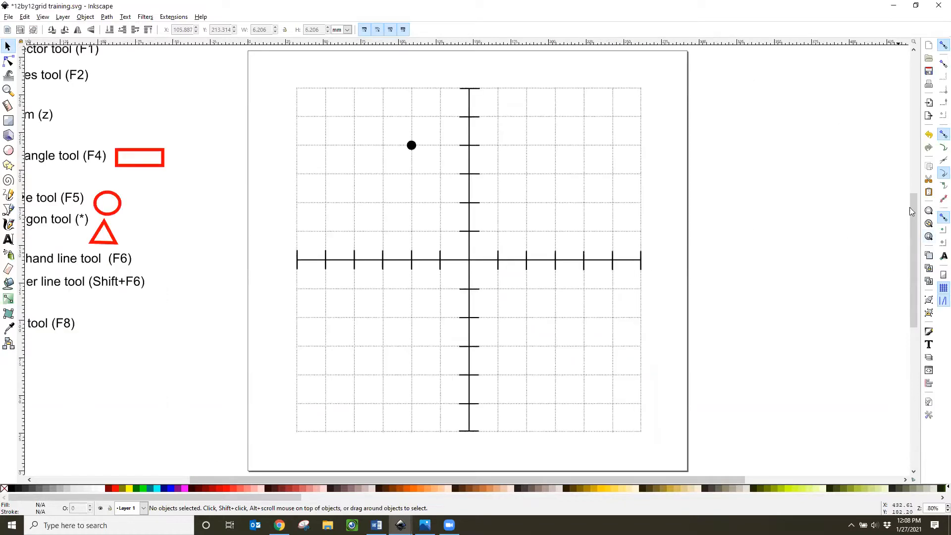
left_click_drag(914, 211, 915, 209)
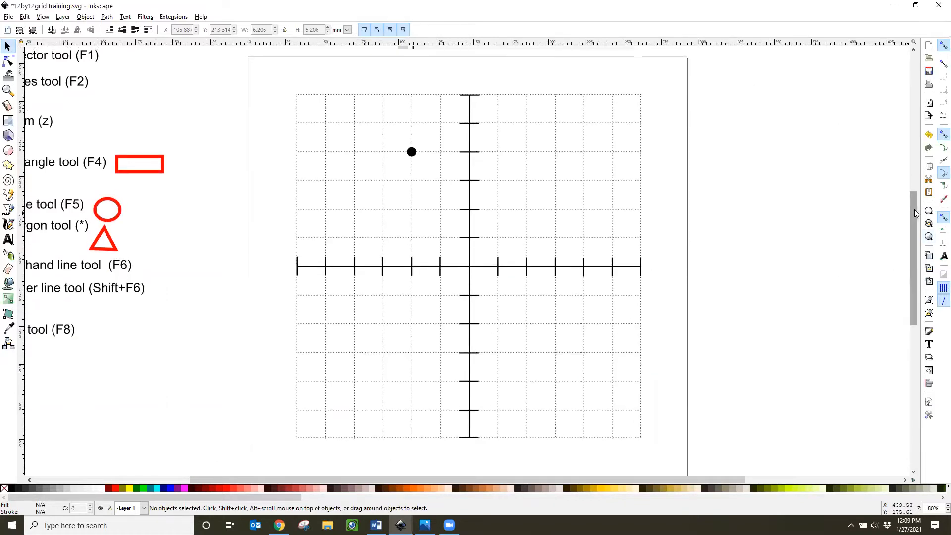
left_click_drag(915, 240, 913, 240)
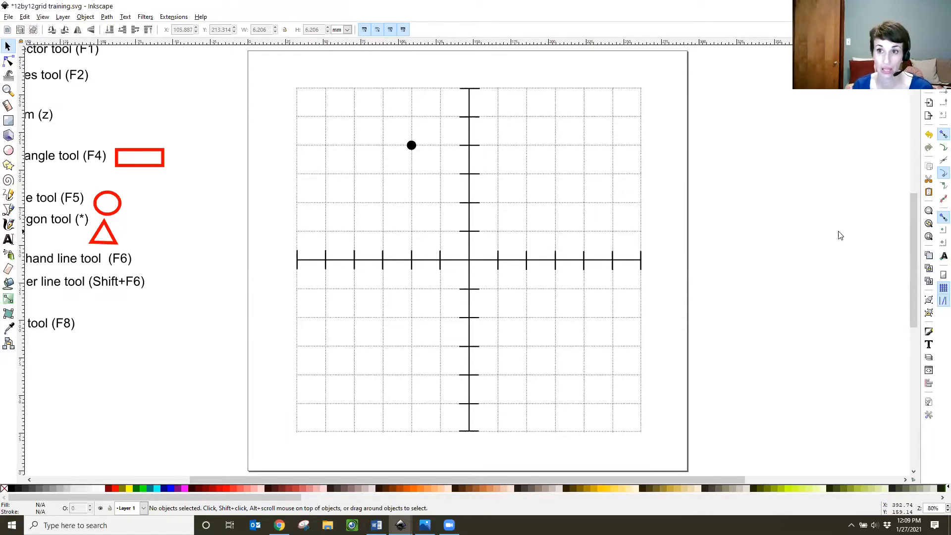
Step: Open Inkscape's online Keys and Mouse Reference and look through the tool shortcuts
left_click(201, 17)
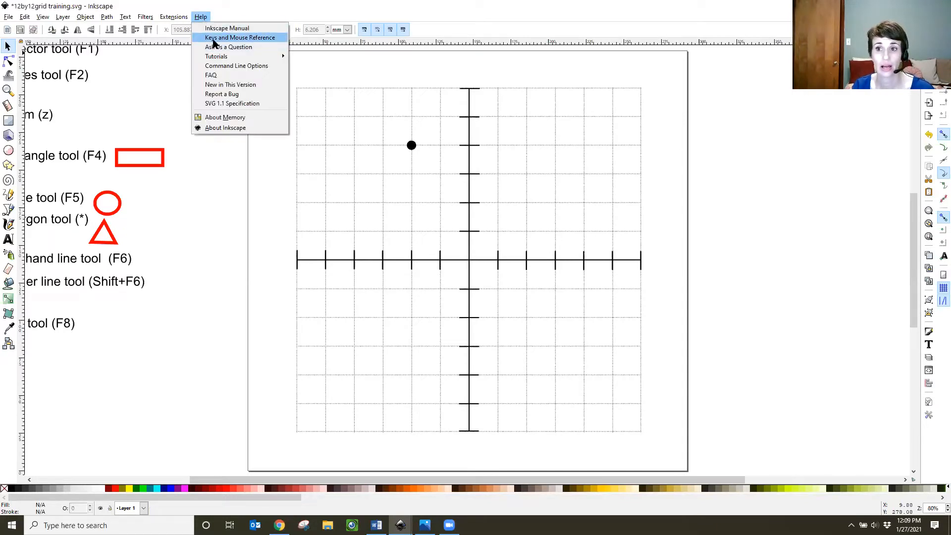
left_click(214, 38)
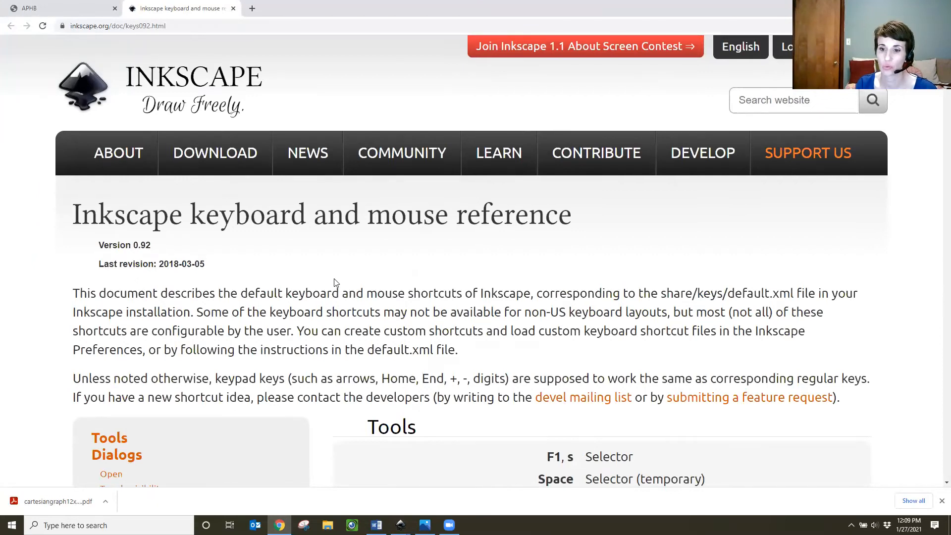
scroll(335, 283, "down", 5)
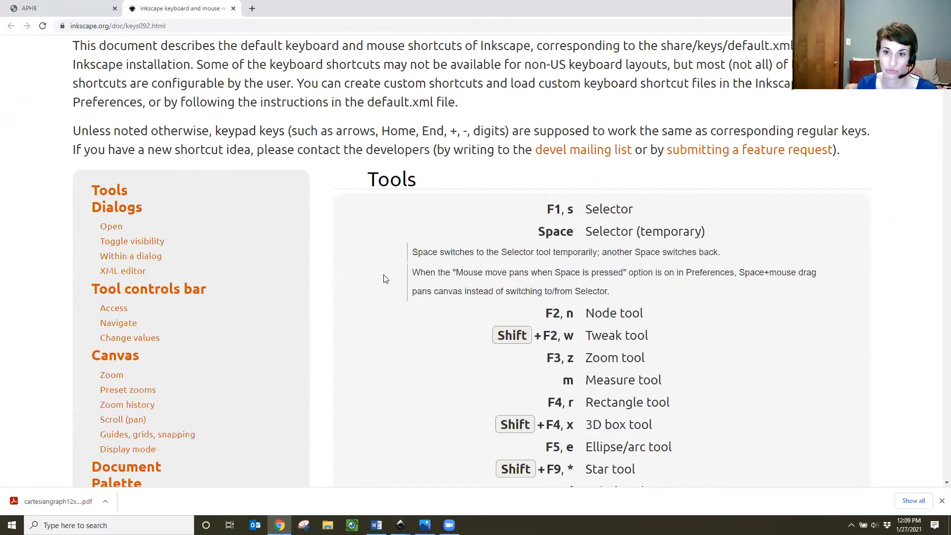
Step: Look through the reference's remaining tool shortcuts and its dialog, canvas zoom, window, grouping, alignment and path offset shortcuts
scroll(386, 279, "down", 5)
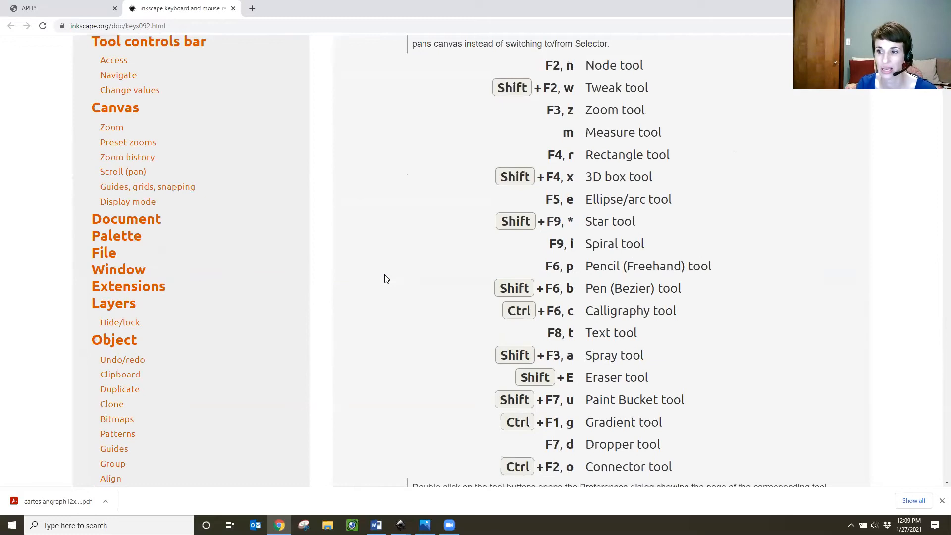
scroll(386, 279, "down", 5)
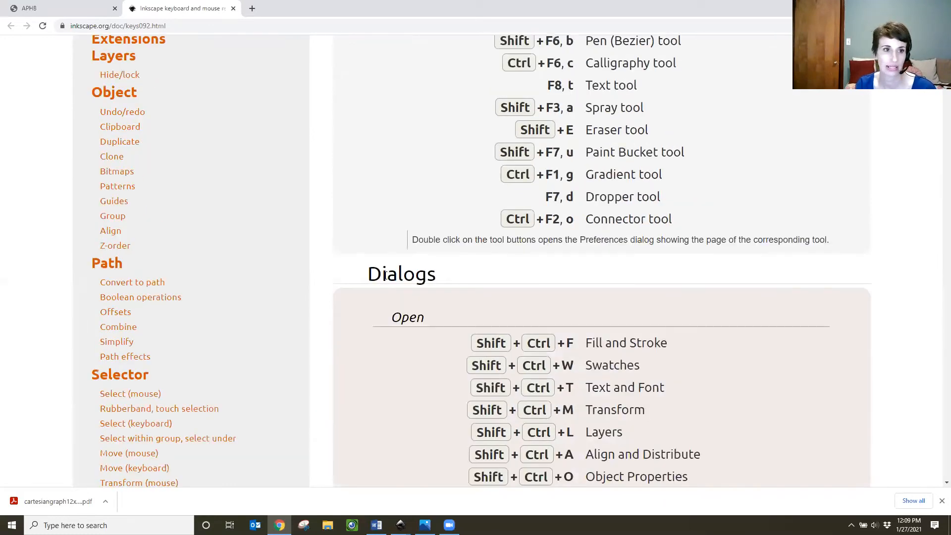
scroll(385, 276, "down", 5)
scroll(385, 276, "down", 5)
scroll(386, 279, "down", 4)
scroll(386, 279, "down", 5)
scroll(386, 279, "down", 5)
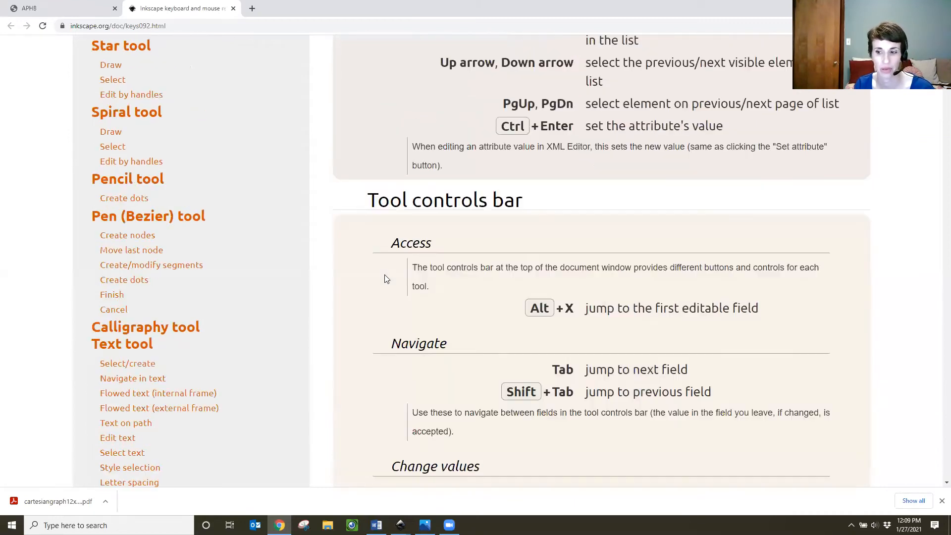
scroll(386, 279, "down", 5)
scroll(386, 279, "down", 5)
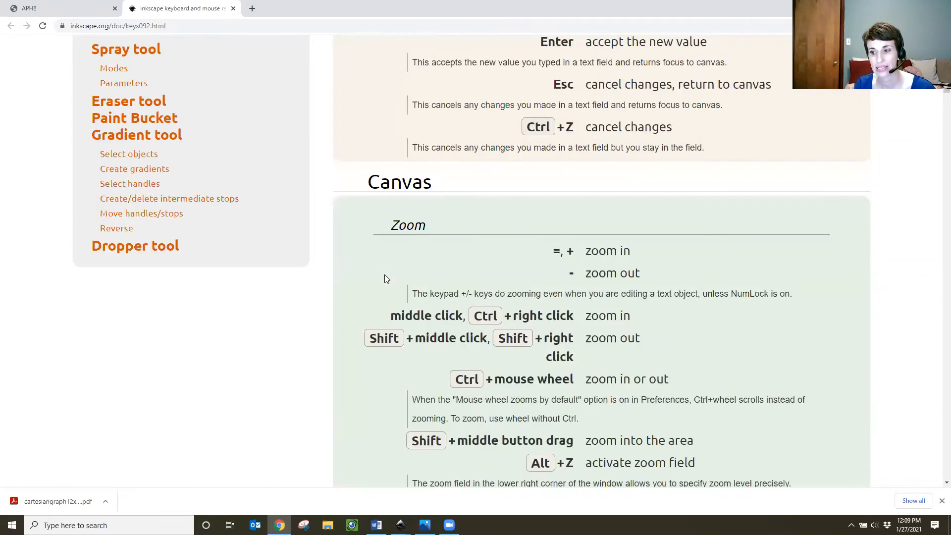
scroll(386, 279, "down", 5)
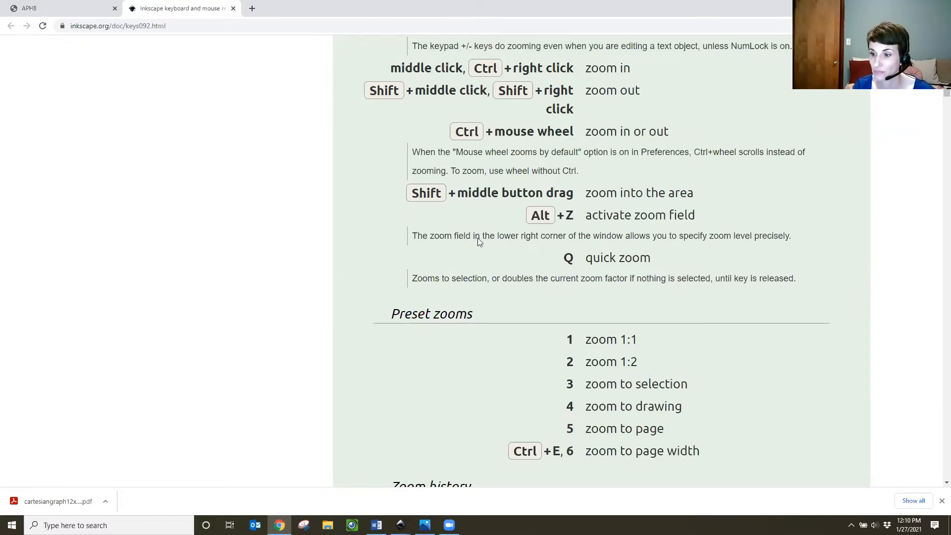
scroll(478, 238, "down", 20)
scroll(478, 237, "down", 10)
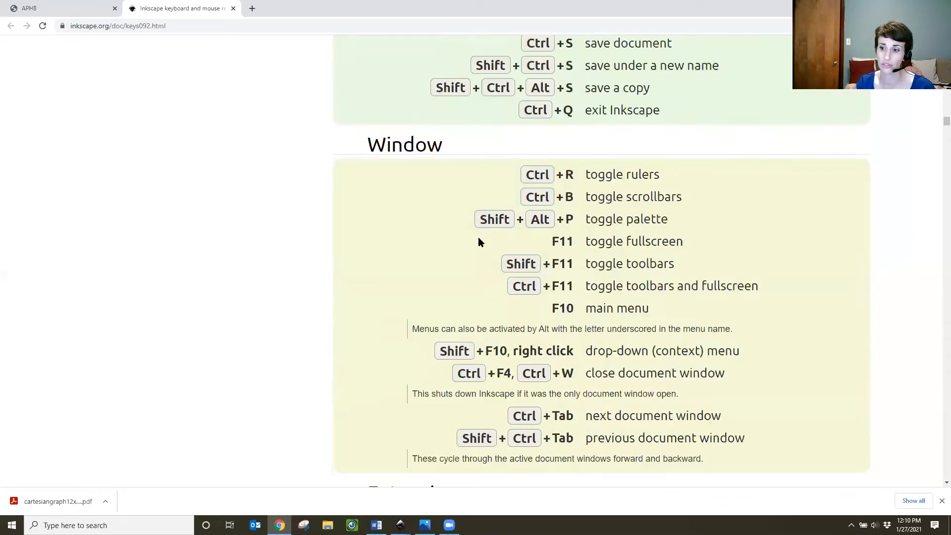
scroll(478, 241, "down", 20)
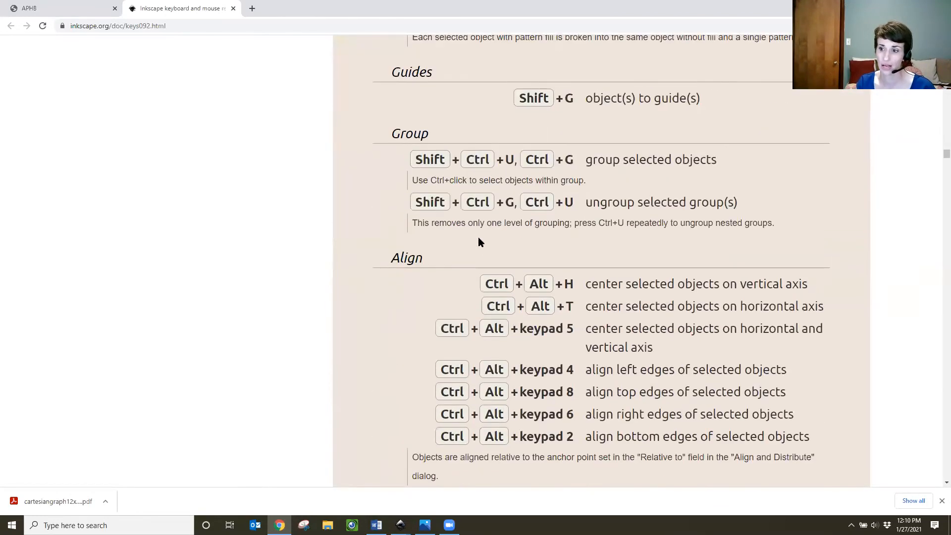
scroll(477, 241, "down", 20)
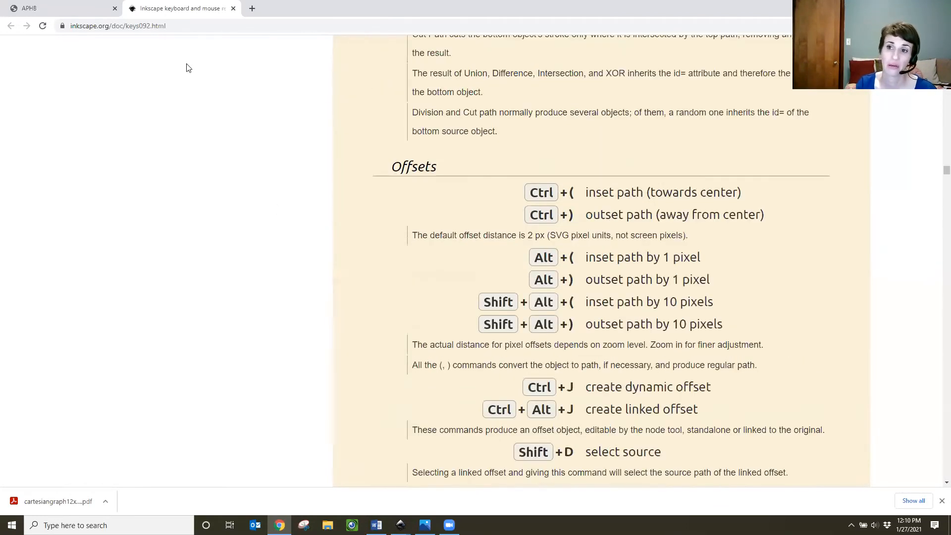
Step: Close the keyboard reference page and switch back to the 12by12grid training drawing in Inkscape
left_click(233, 8)
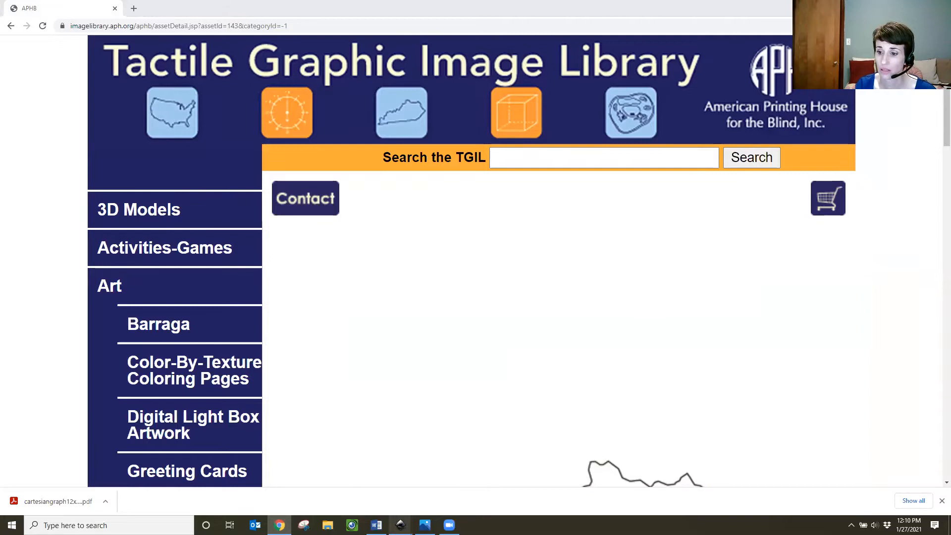
mouse_move(400, 524)
mouse_move(416, 464)
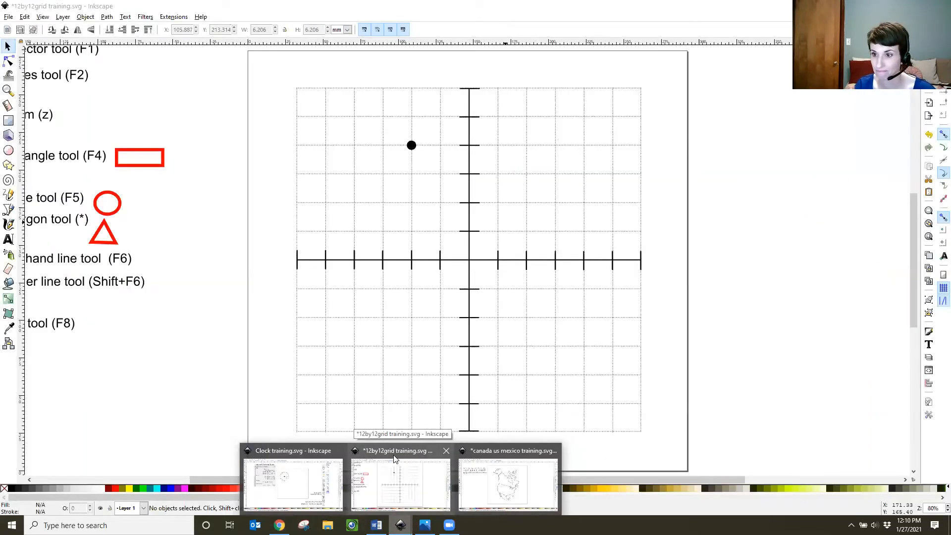
left_click(394, 459)
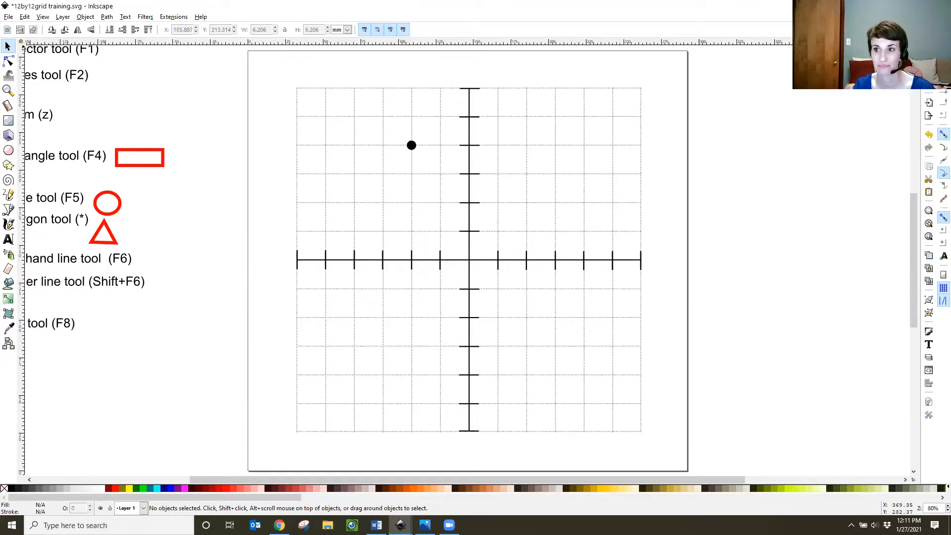
left_click(917, 5)
left_click(683, 87)
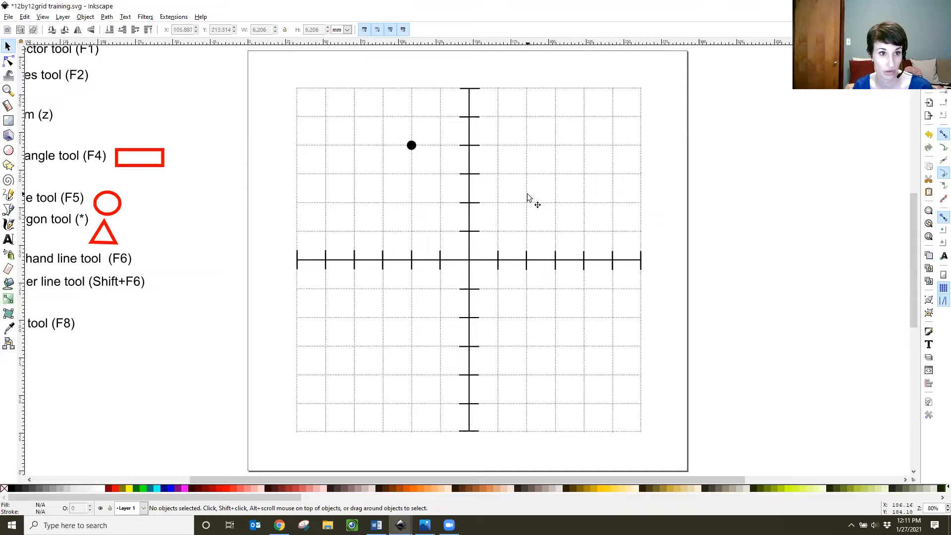
Step: Review the print settings for the ViewPlus Premier 100, enable printing to file, and leave without printing
left_click(9, 17)
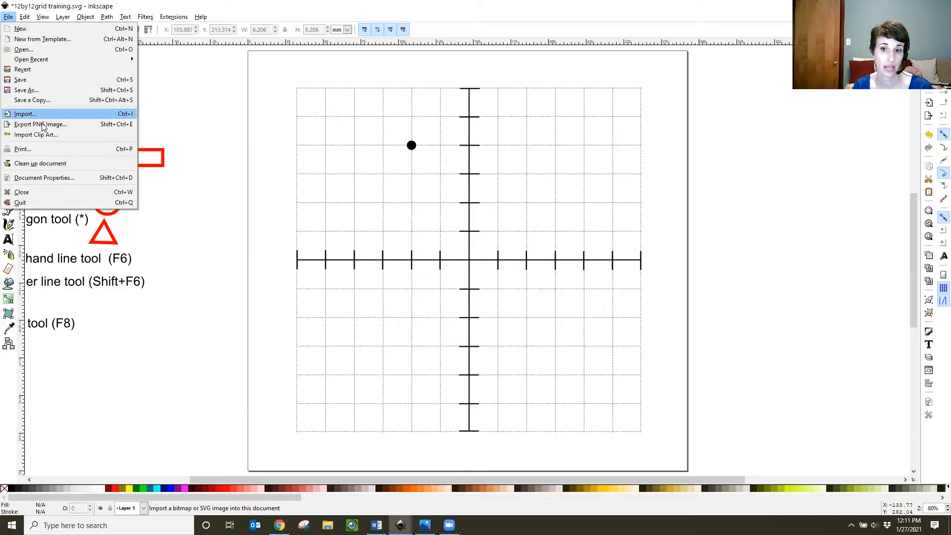
left_click(44, 151)
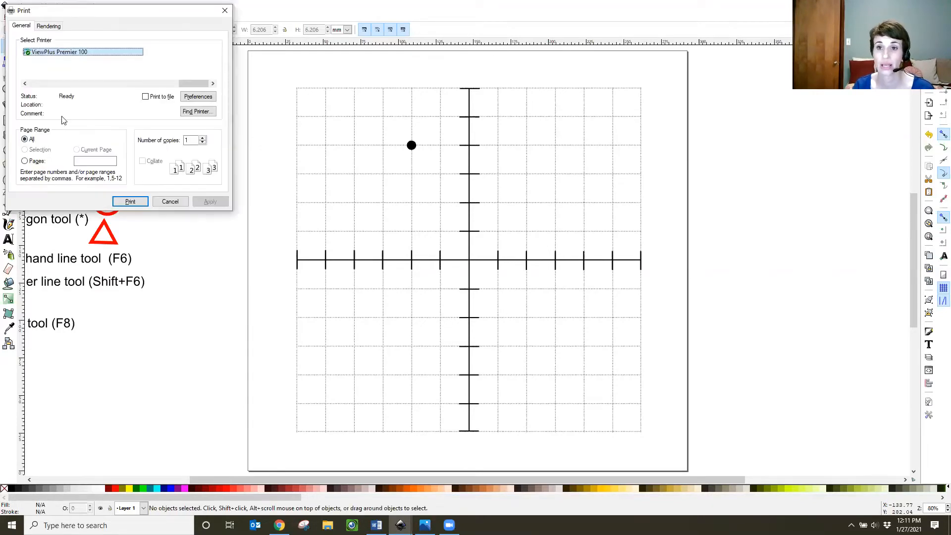
left_click_drag(86, 13, 158, 37)
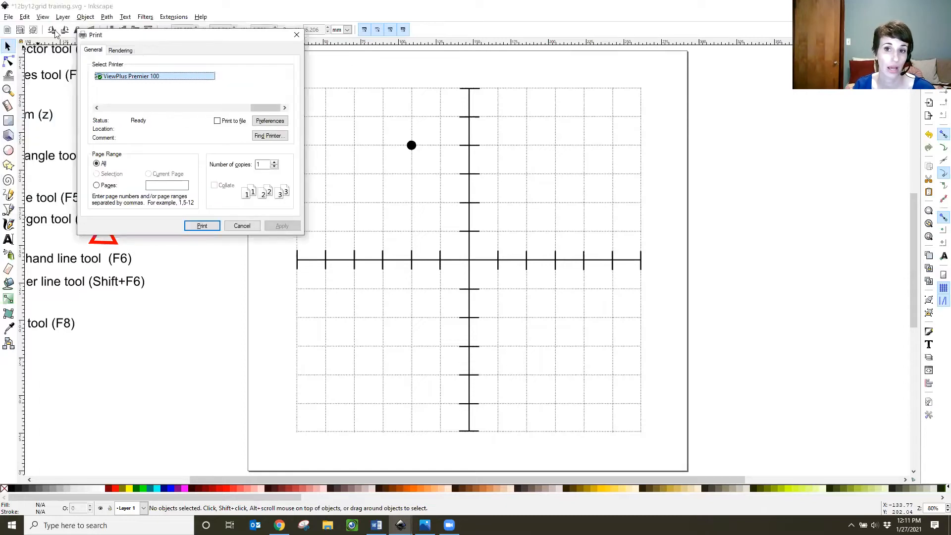
left_click(217, 121)
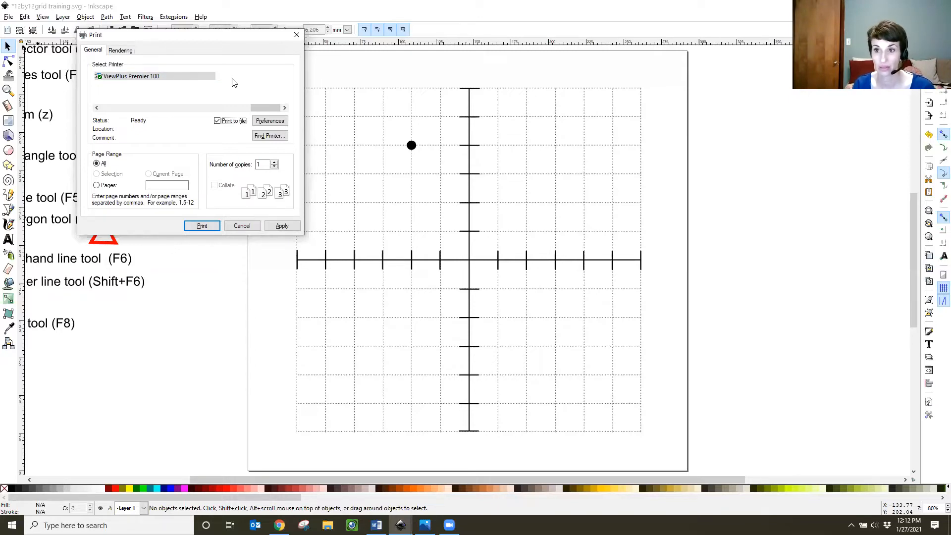
left_click(297, 35)
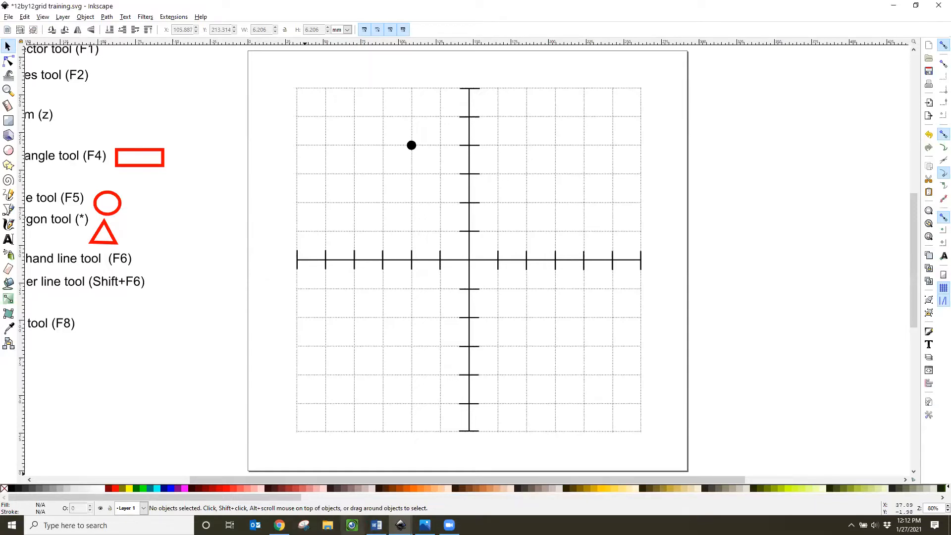
Step: Switch to the Tactile Graphic Image Library in Chrome, view the KY outline entry, and try to open the Art category
mouse_move(279, 525)
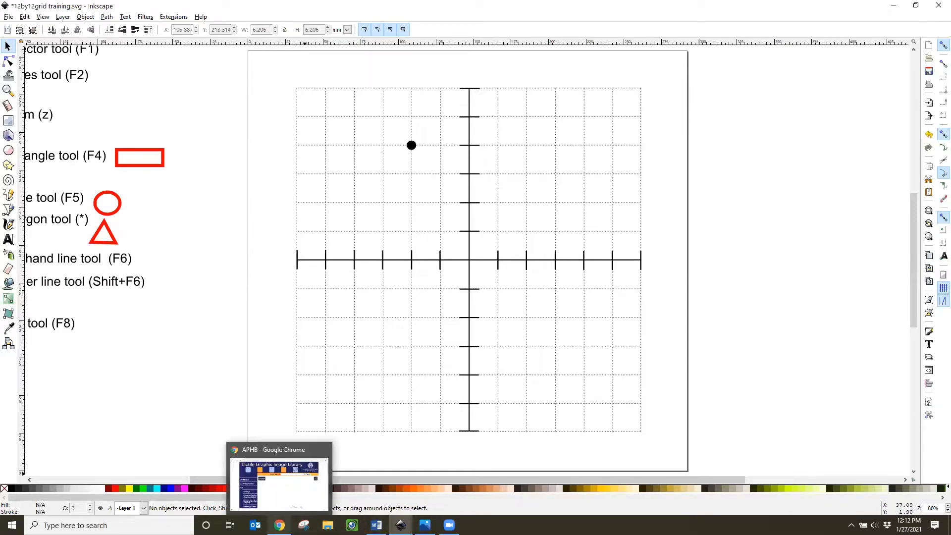
left_click(285, 457)
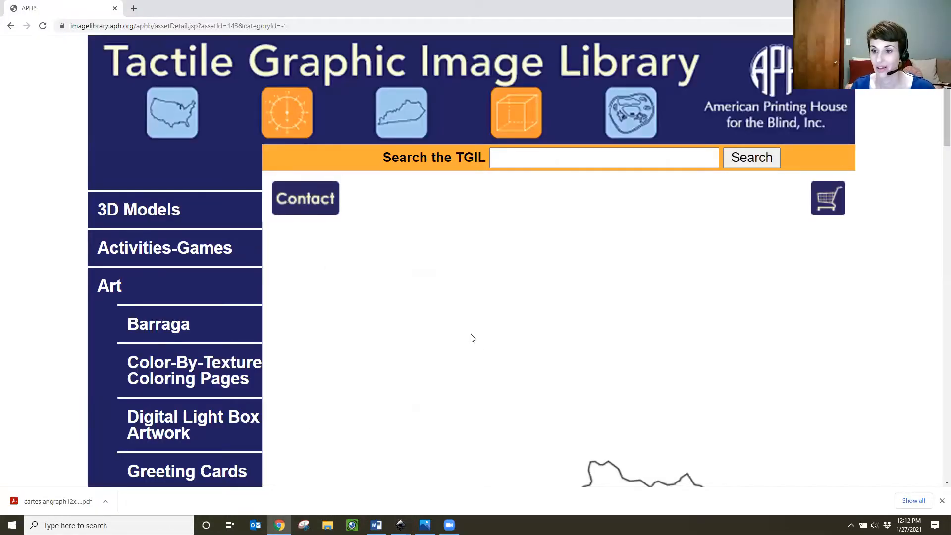
scroll(471, 337, "down", 10)
scroll(472, 341, "up", 10)
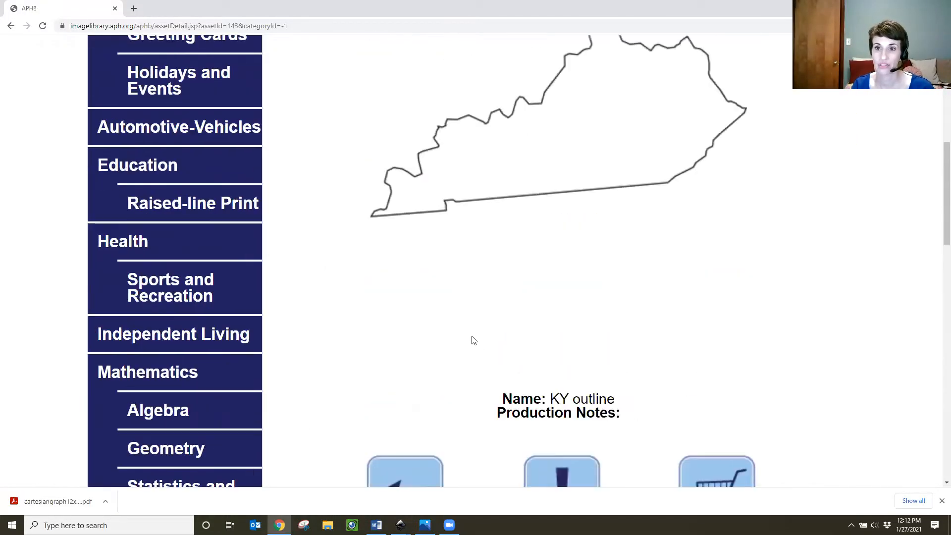
left_click(102, 288)
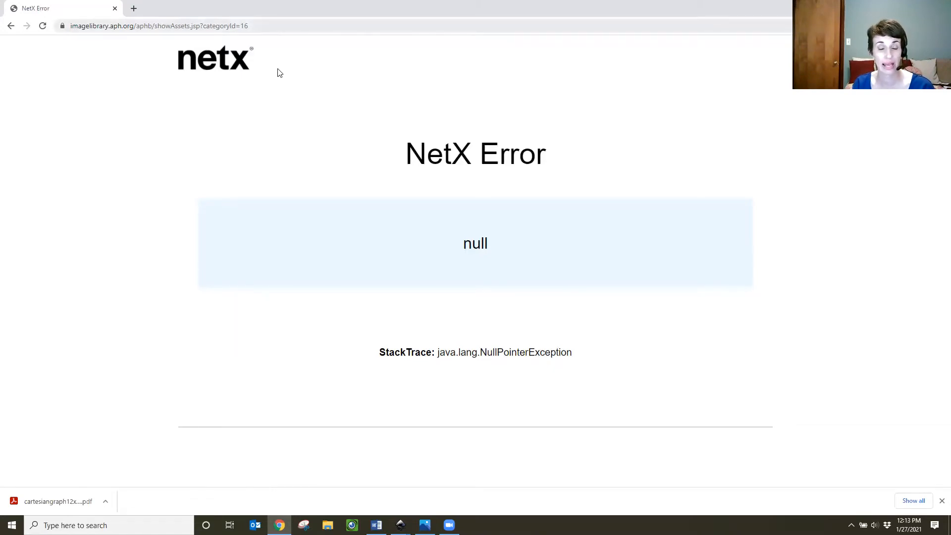
Step: Load the image library's sign-in page at imagelibrary.aph.org
key("ctrl+l")
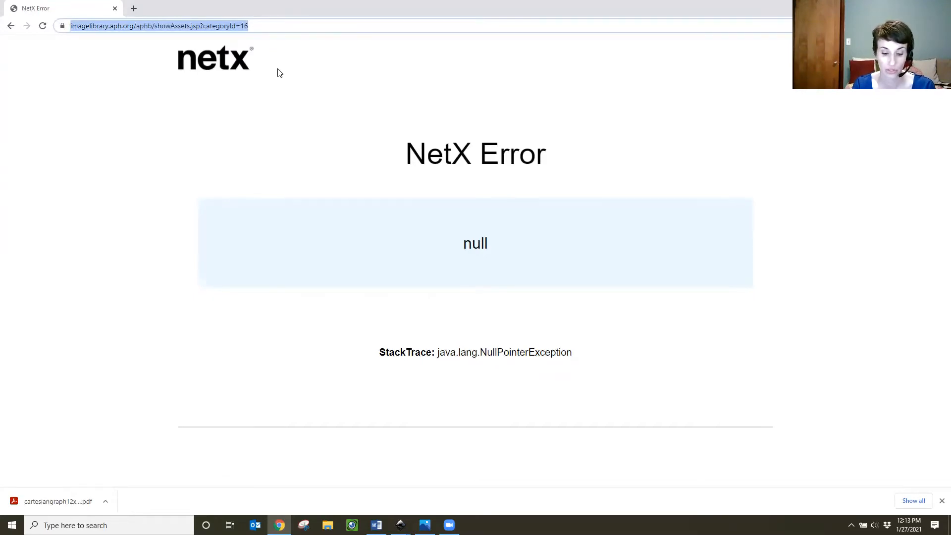
type("image")
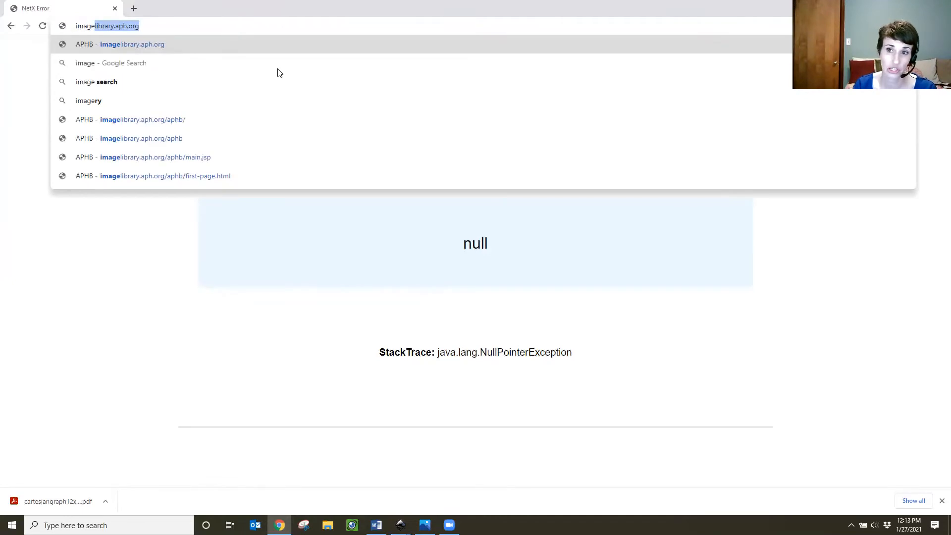
left_click(221, 46)
Step: Sign in with the login name and account password, and continue past the instructions to the library's main page
left_click(498, 391)
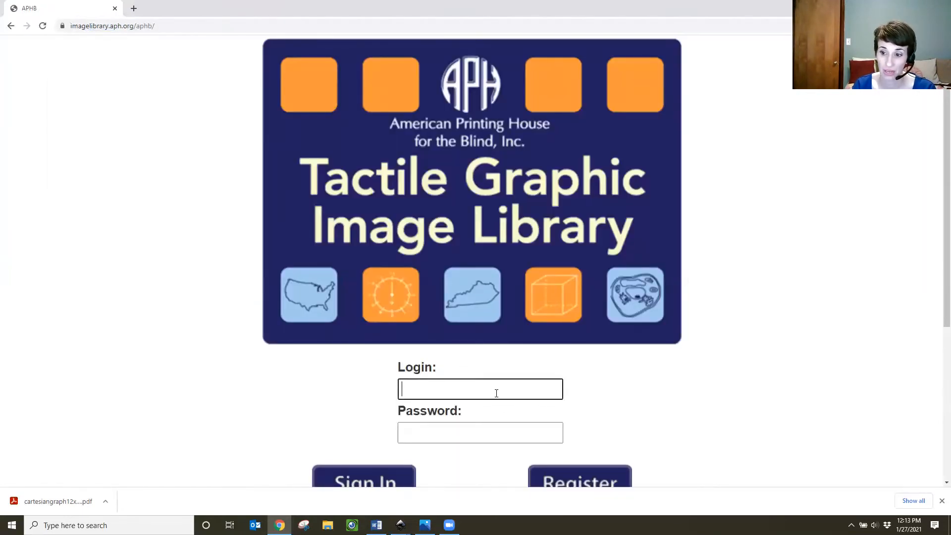
left_click(509, 409)
left_click(483, 437)
type("********")
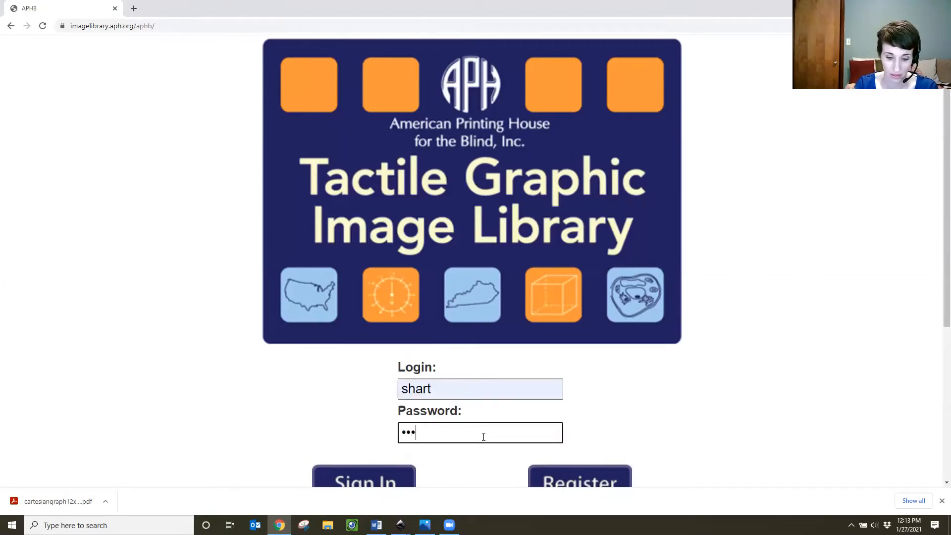
left_click(395, 478)
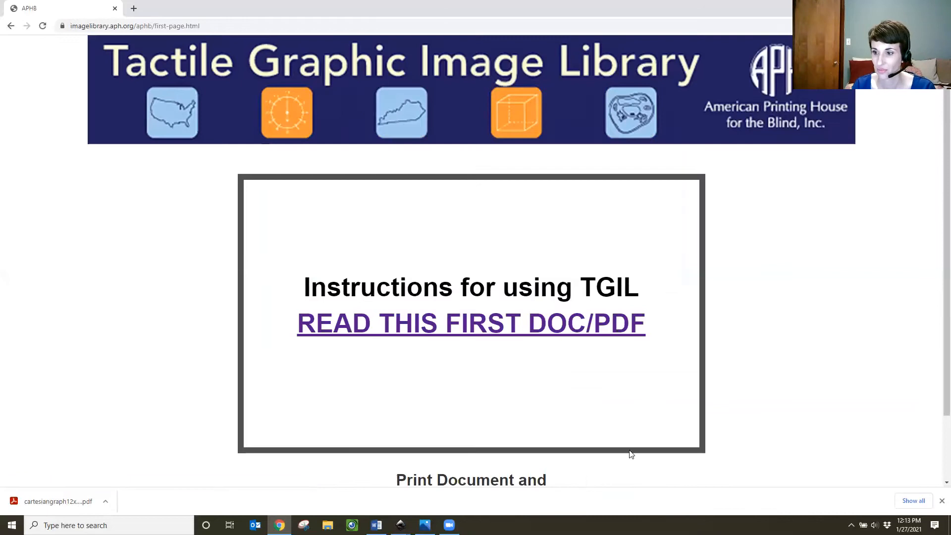
scroll(630, 452, "down", 2)
left_click(530, 457)
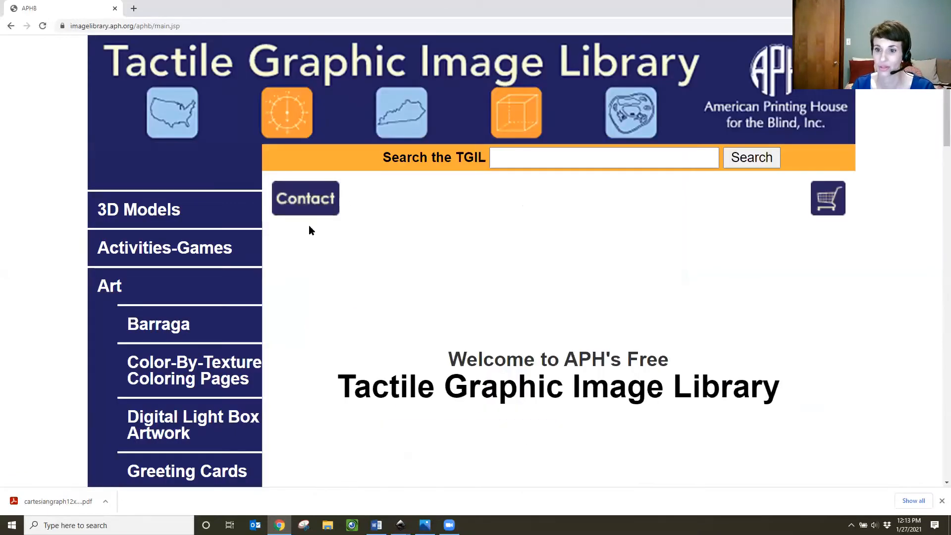
Step: Open the library's Health category and look through its chart files
scroll(322, 276, "down", 5)
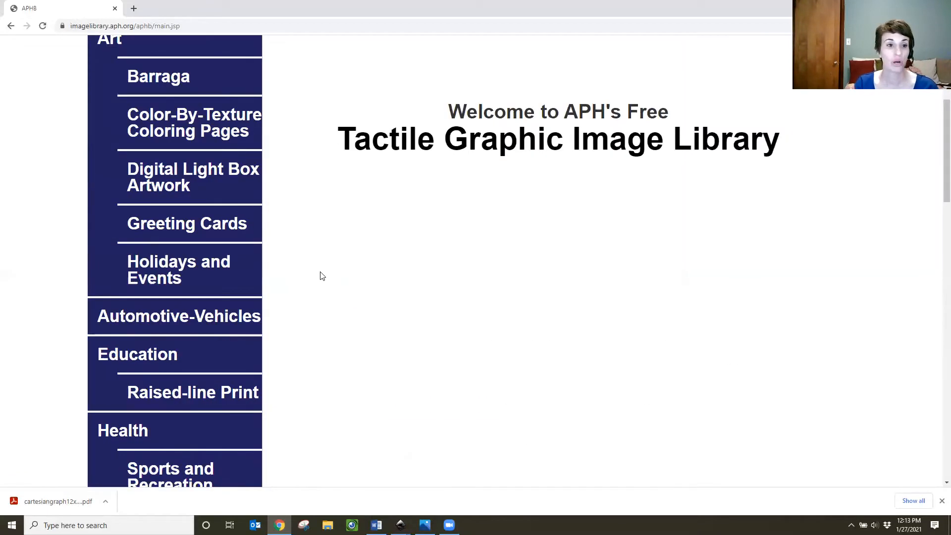
scroll(321, 275, "down", 5)
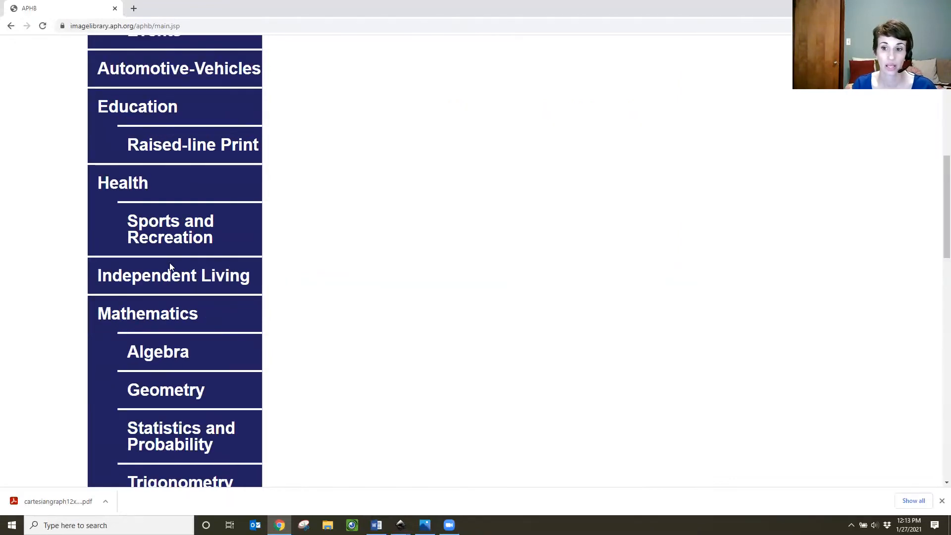
left_click(110, 184)
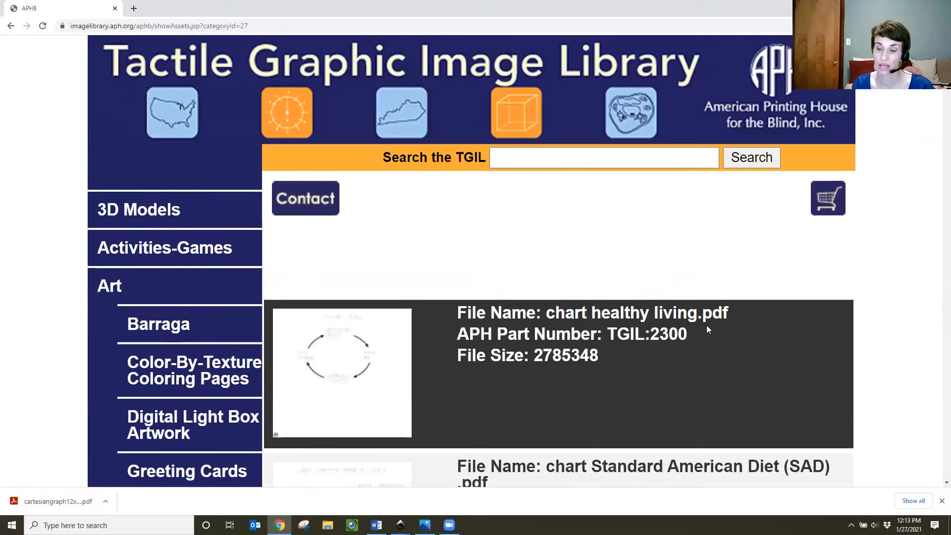
scroll(708, 330, "down", 5)
scroll(707, 330, "up", 5)
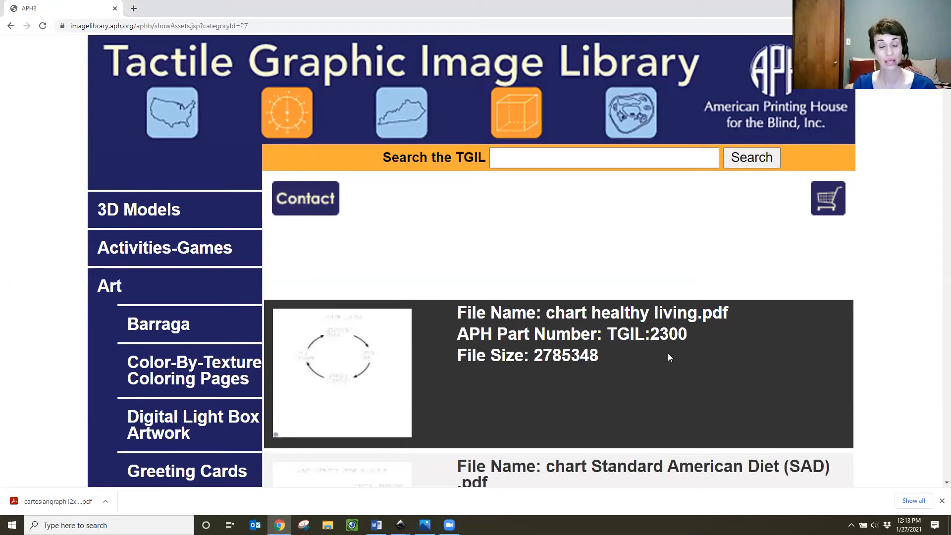
scroll(668, 356, "down", 5)
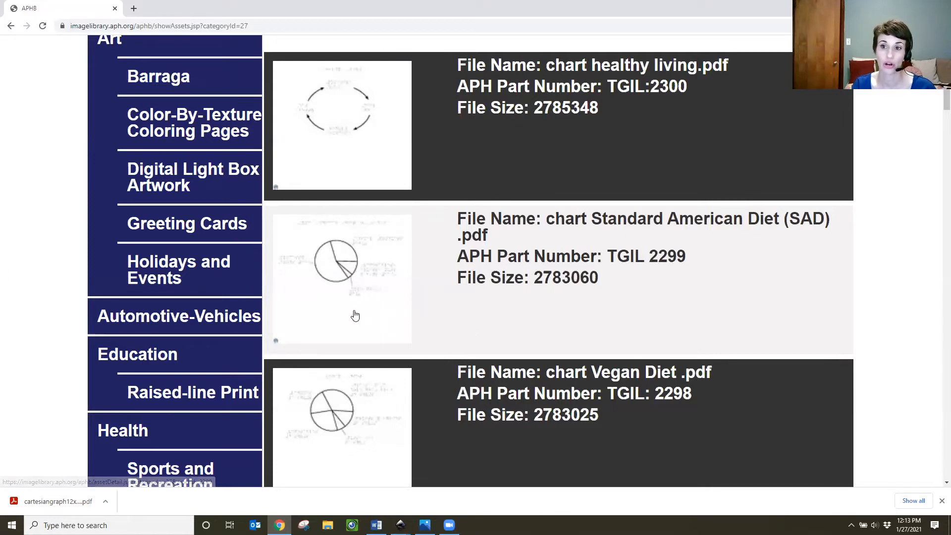
Step: Open the Digital Light Box Artwork category under Art
scroll(355, 314, "up", 5)
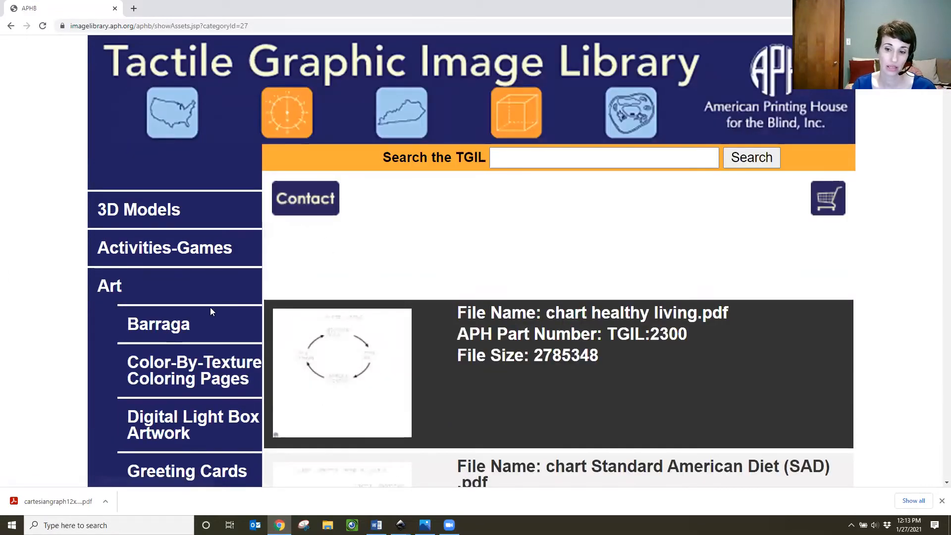
scroll(211, 306, "down", 5)
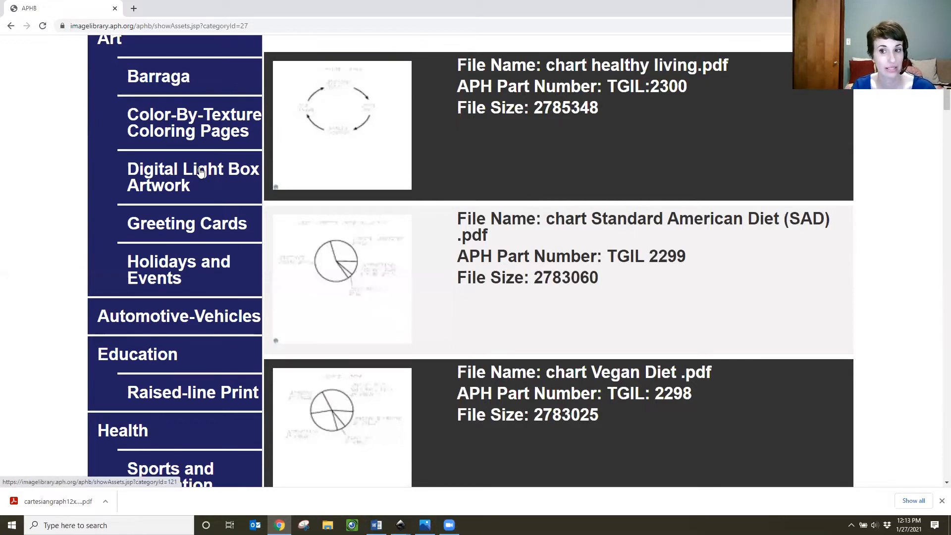
left_click(201, 172)
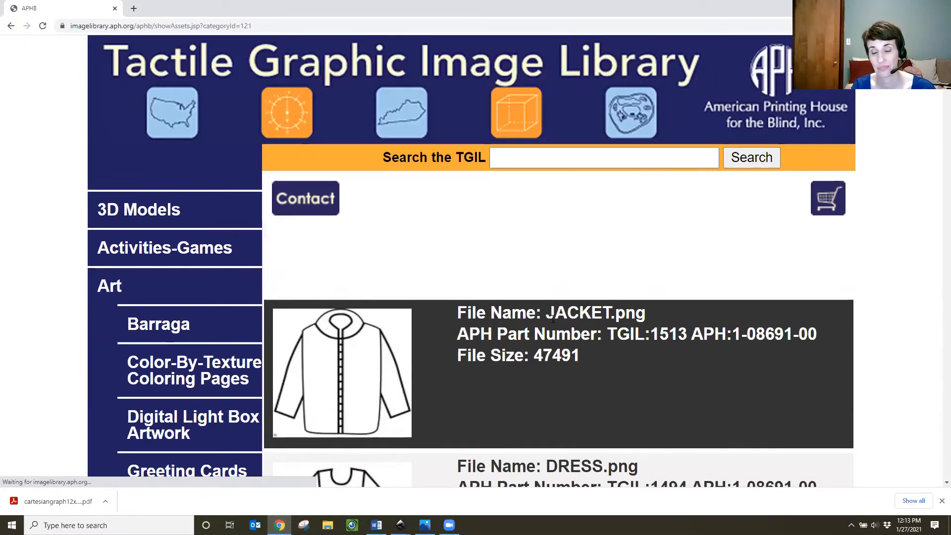
Step: Examine the JACKET.png detail page down to its production notes and download options, and return to the Digital Light Box Artwork list
scroll(552, 319, "down", 5)
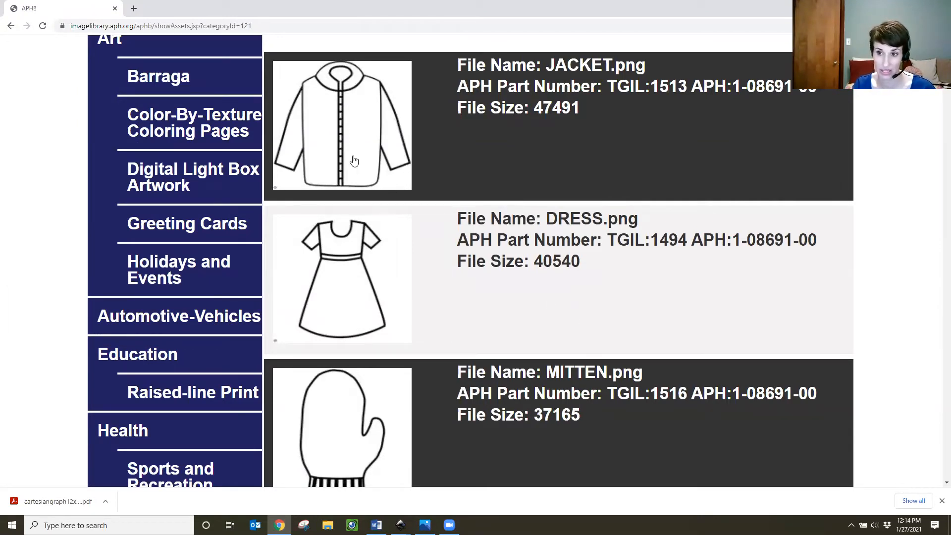
left_click(336, 151)
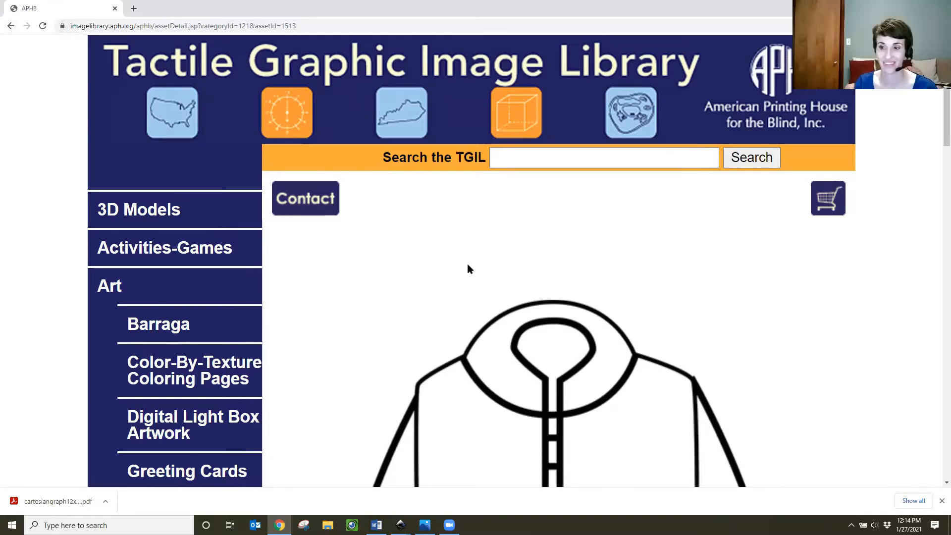
scroll(461, 269, "down", 5)
scroll(456, 269, "down", 5)
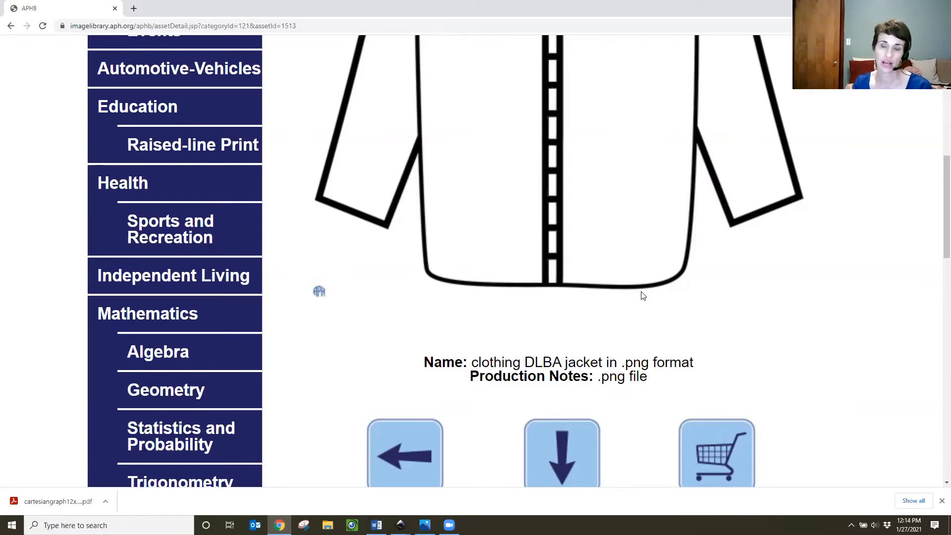
scroll(643, 296, "up", 5)
scroll(643, 296, "down", 5)
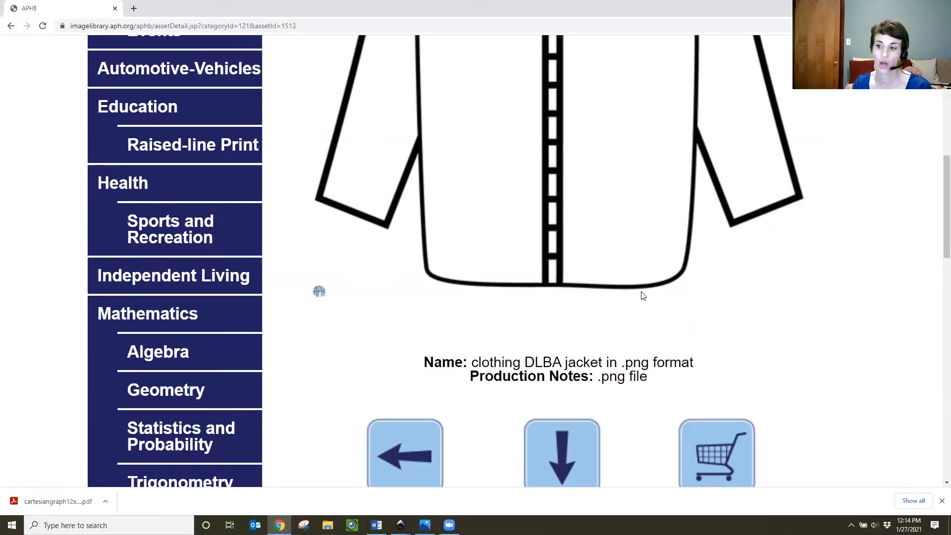
scroll(643, 296, "down", 5)
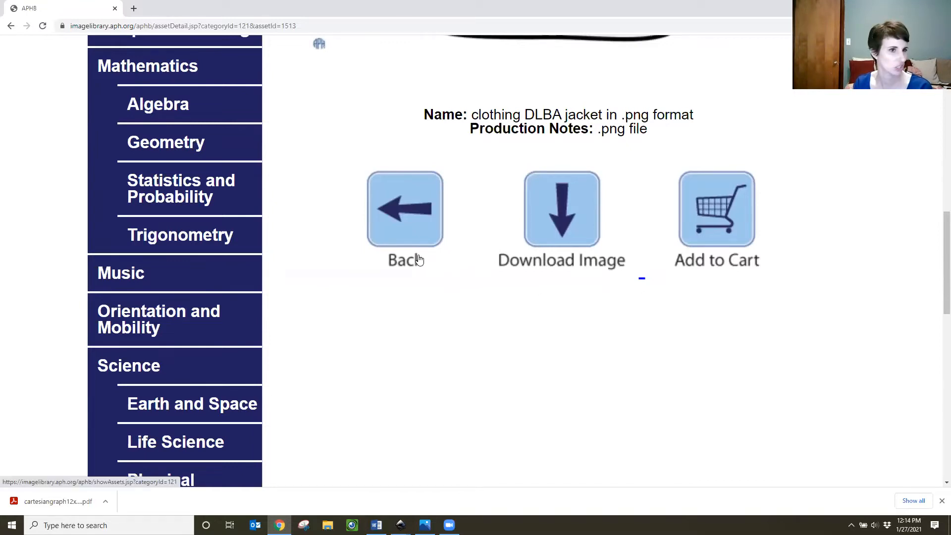
left_click(422, 222)
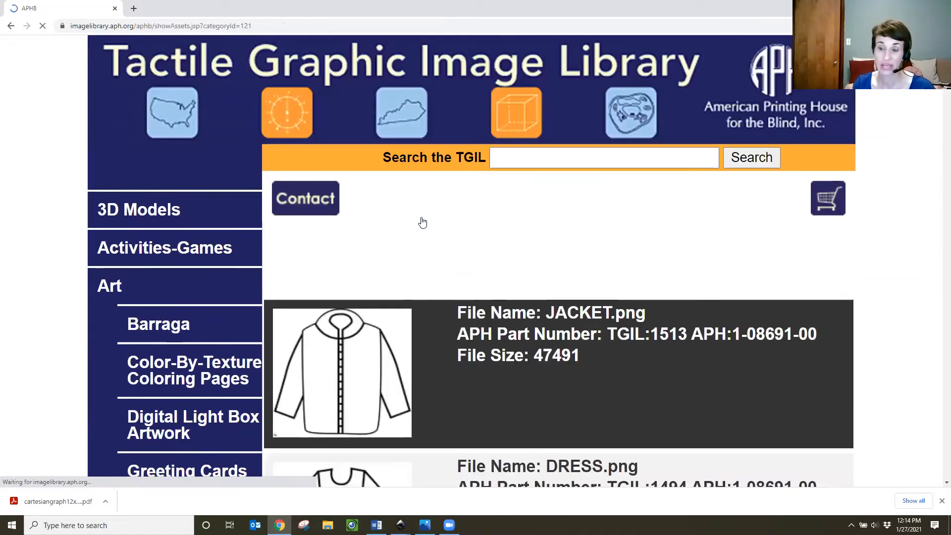
scroll(422, 221, "down", 5)
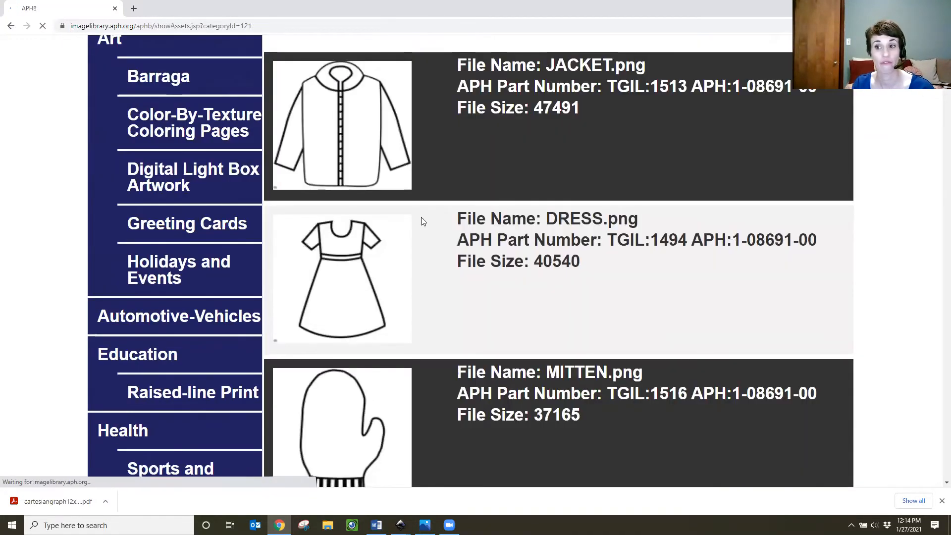
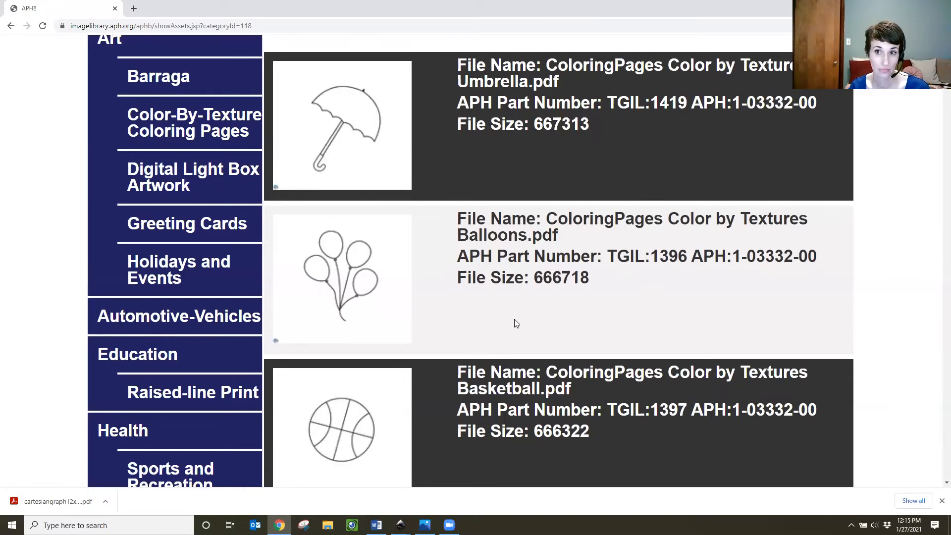
Step: Look through the texture coloring page files in the Color-By-Texture Coloring Pages list
scroll(515, 320, "down", 5)
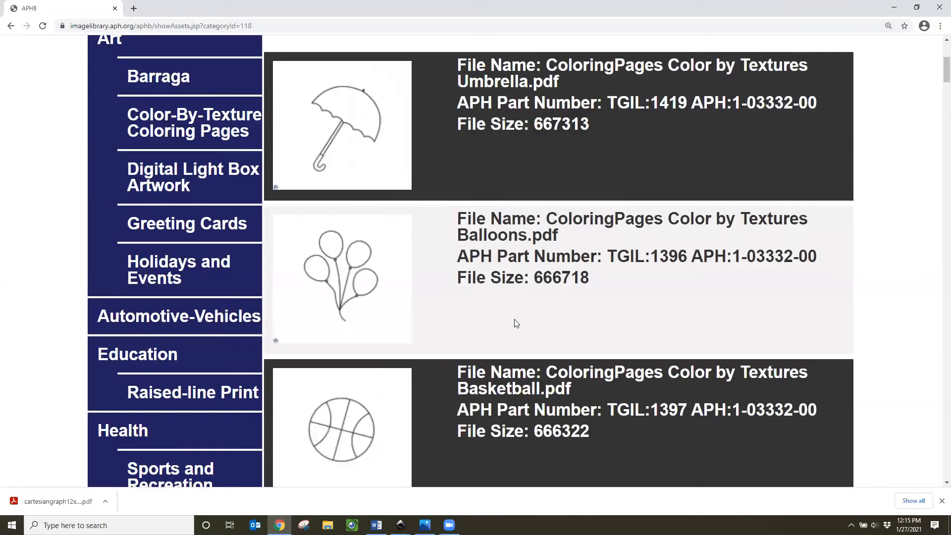
scroll(516, 323, "down", 5)
scroll(514, 322, "up", 5)
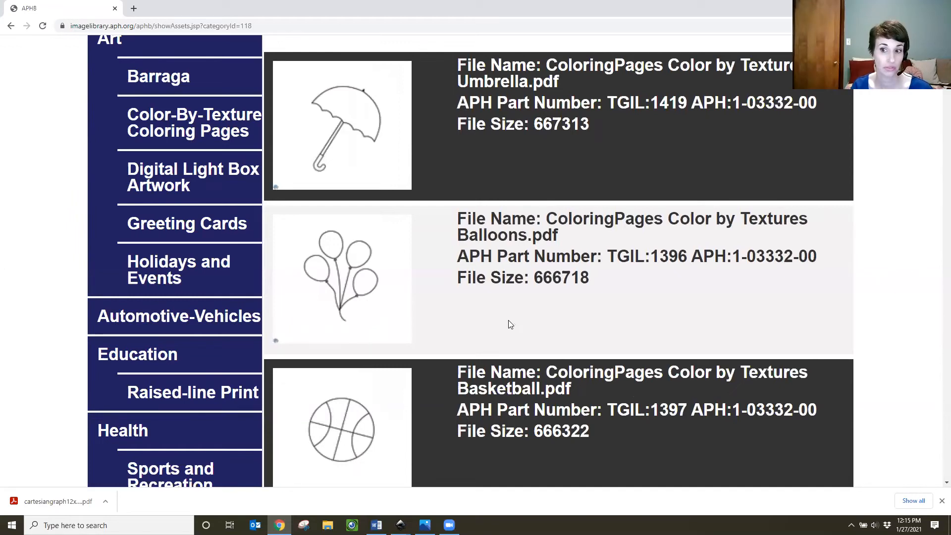
Step: Open the Greeting Cards category under Art and the detail page of Blank Cake Card.pdf
left_click(240, 226)
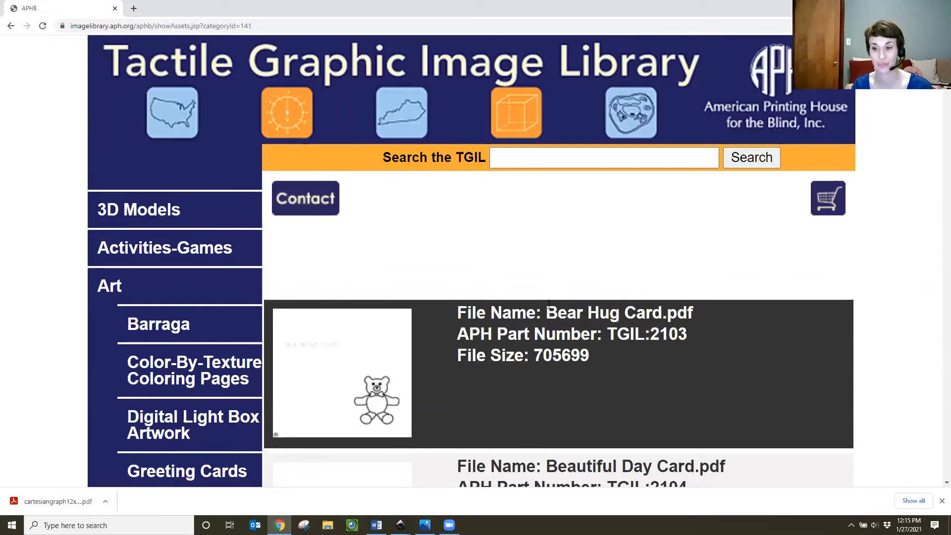
scroll(549, 305, "down", 5)
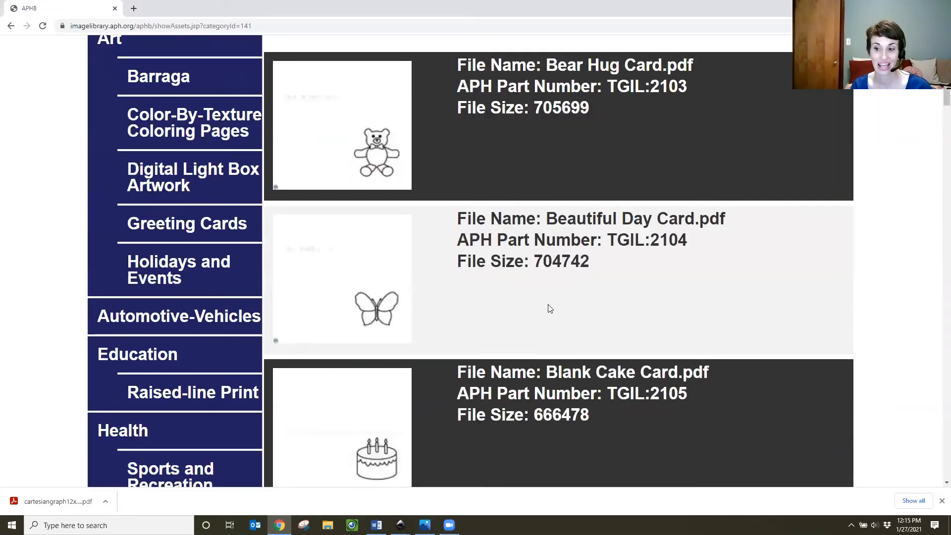
scroll(548, 307, "down", 5)
left_click(332, 179)
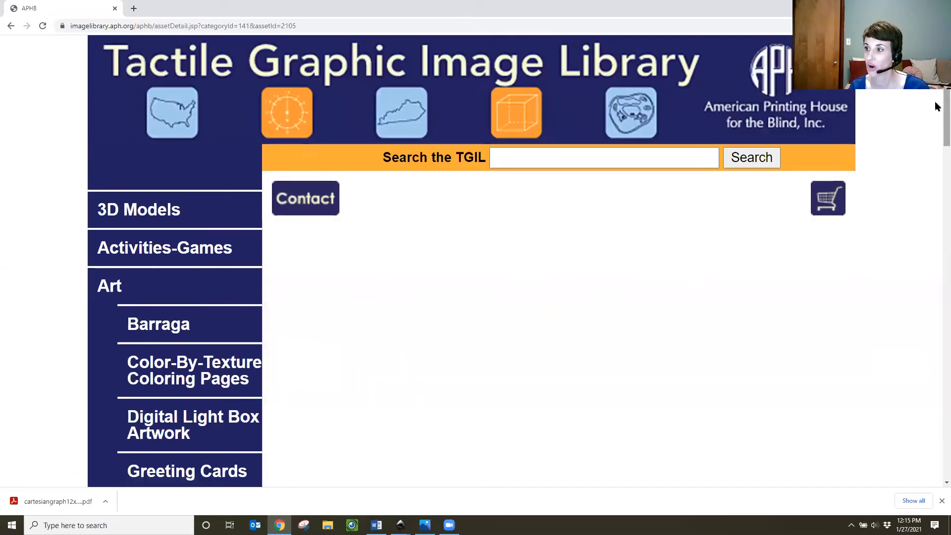
Step: Examine the cake card's artwork on its detail page, and return to the library's main page
scroll(935, 127, "down", 6)
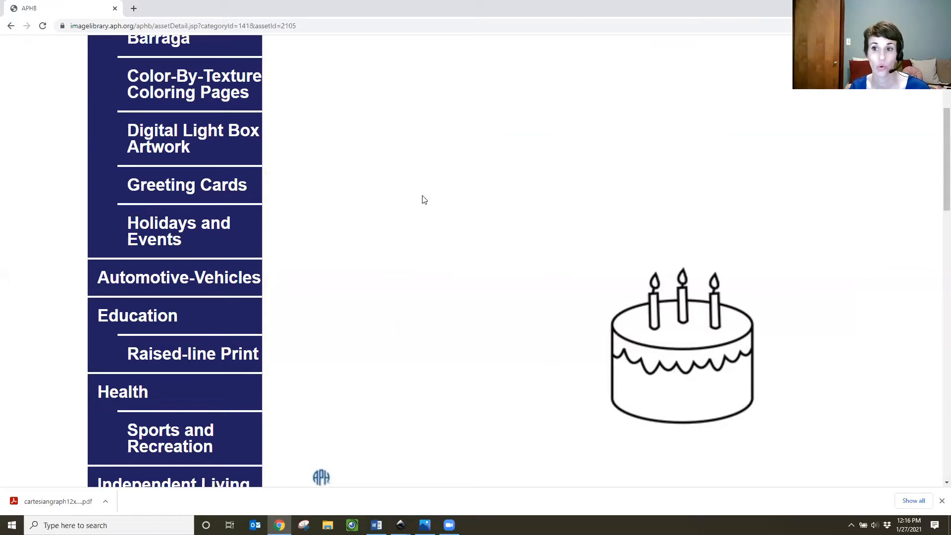
scroll(425, 200, "up", 5)
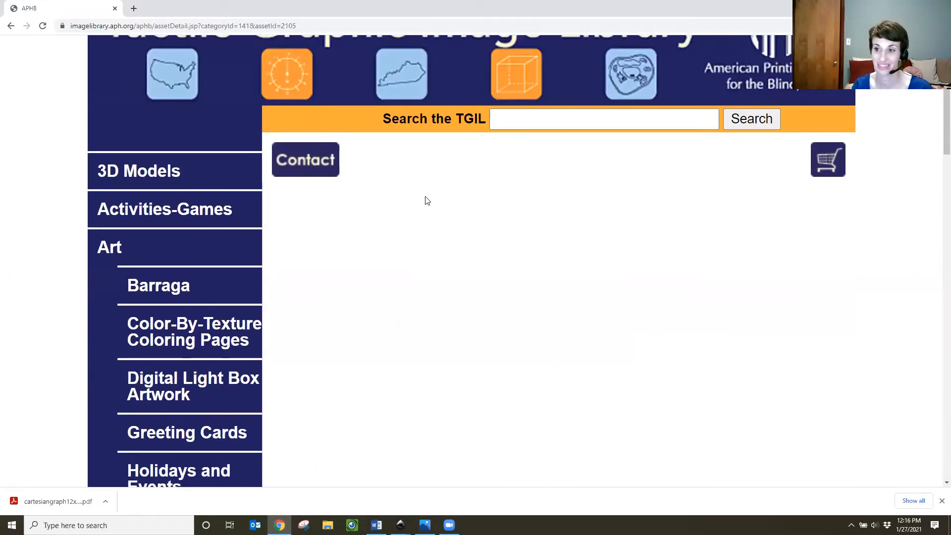
scroll(425, 200, "down", 5)
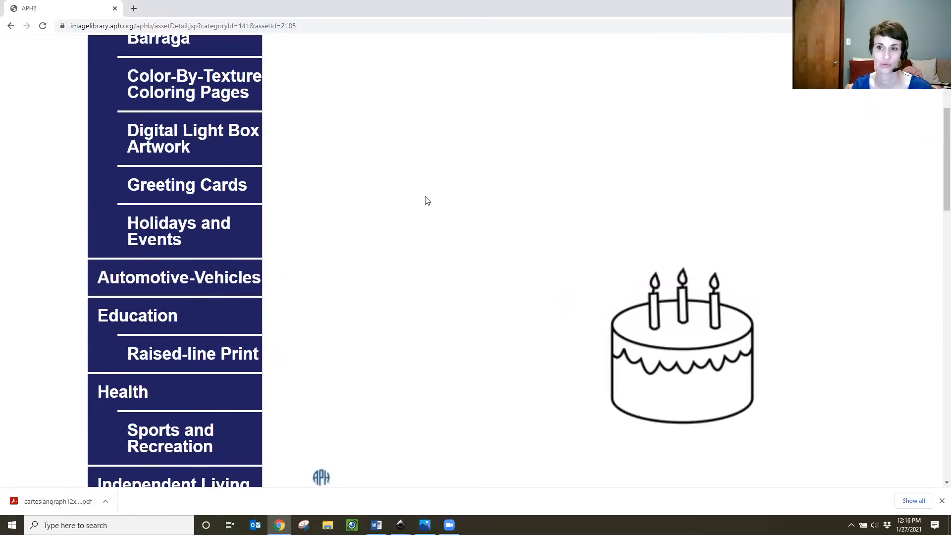
scroll(425, 200, "up", 5)
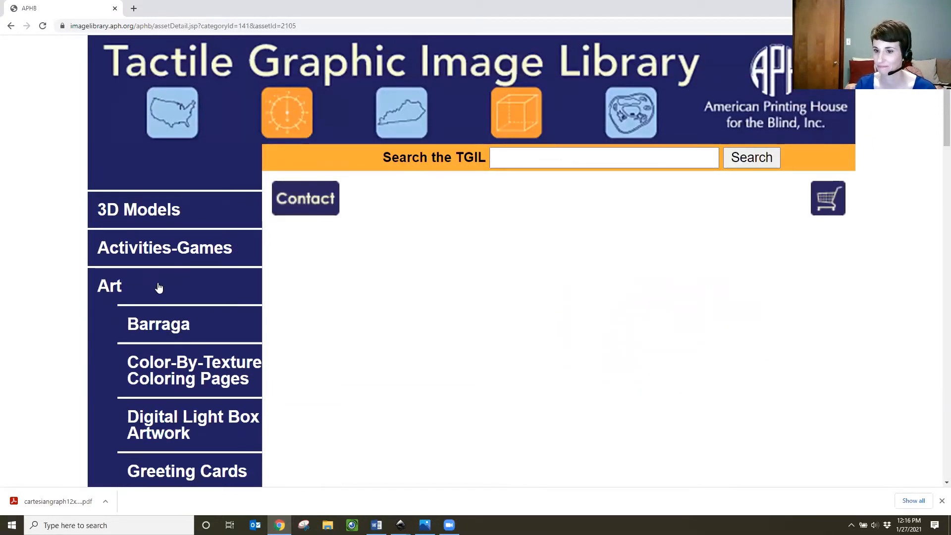
left_click(396, 73)
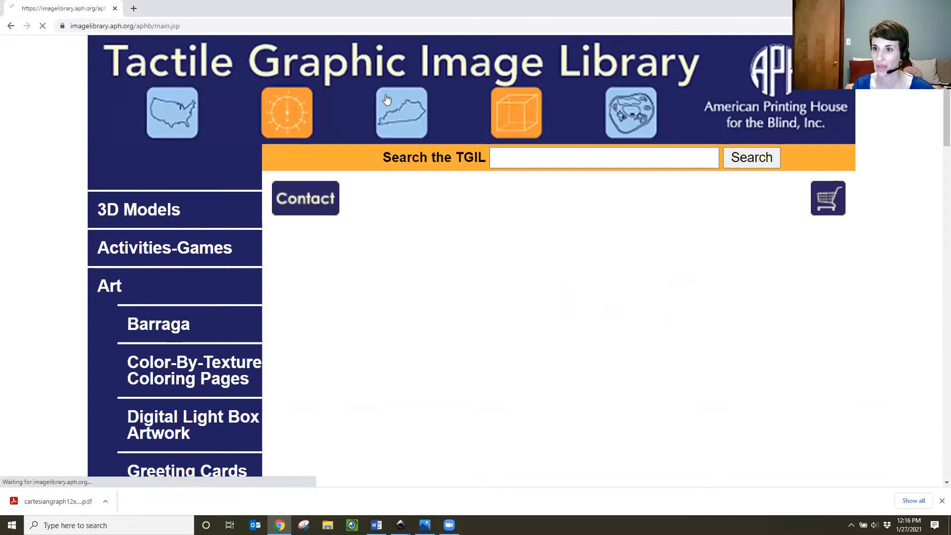
scroll(470, 224, "down", 5)
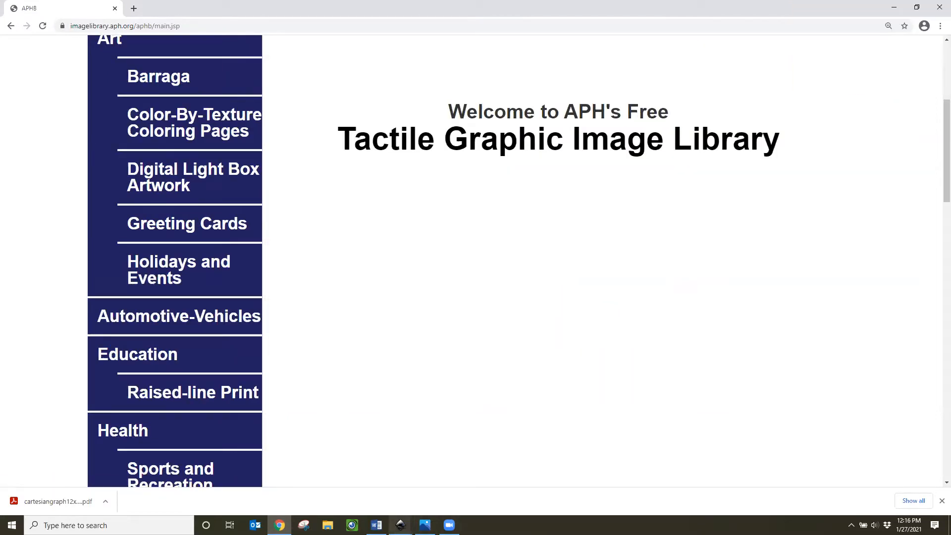
Step: Switch to the 12by12grid training.svg drawing in Inkscape and delete the red rectangle, circle and triangle beside the tool labels
mouse_move(400, 525)
left_click(391, 449)
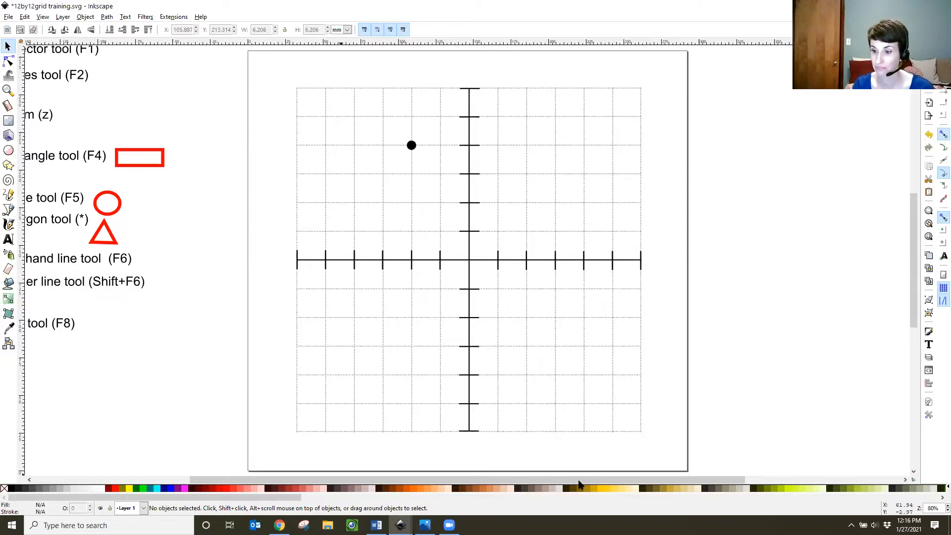
left_click_drag(597, 483, 504, 483)
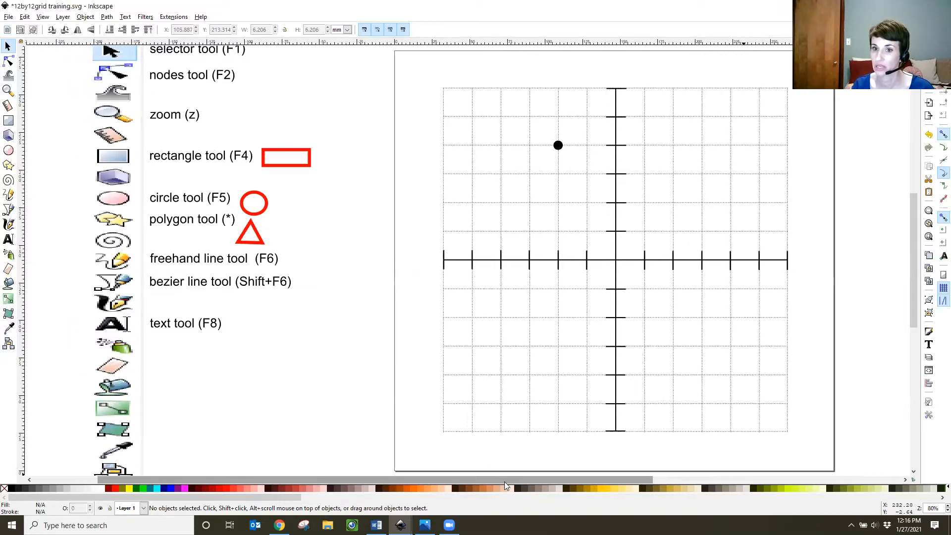
left_click(285, 168)
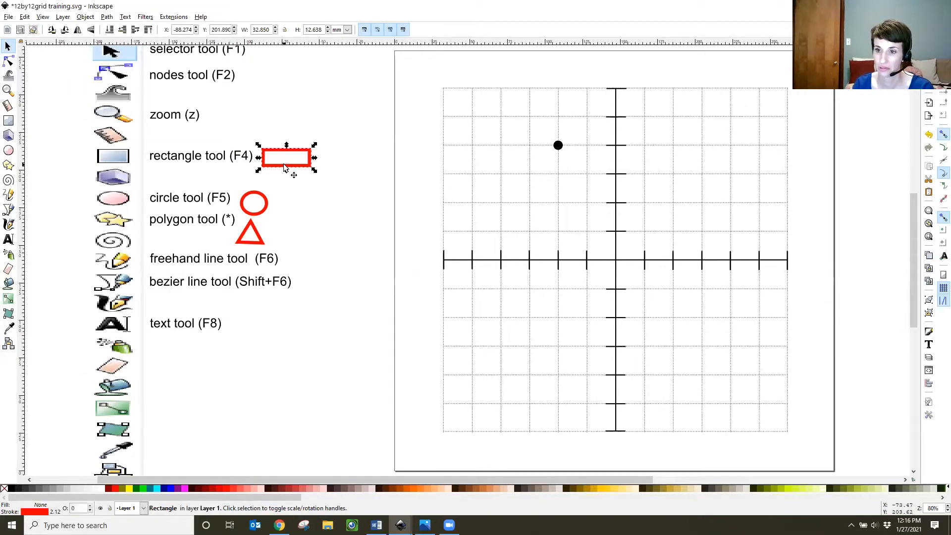
key("Delete")
left_click(268, 204)
key("Delete")
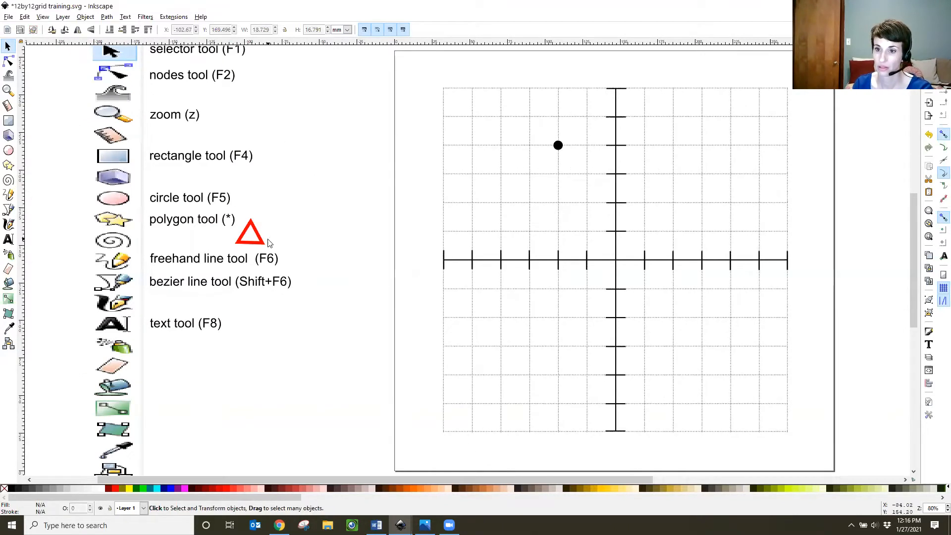
left_click(261, 242)
key("Delete")
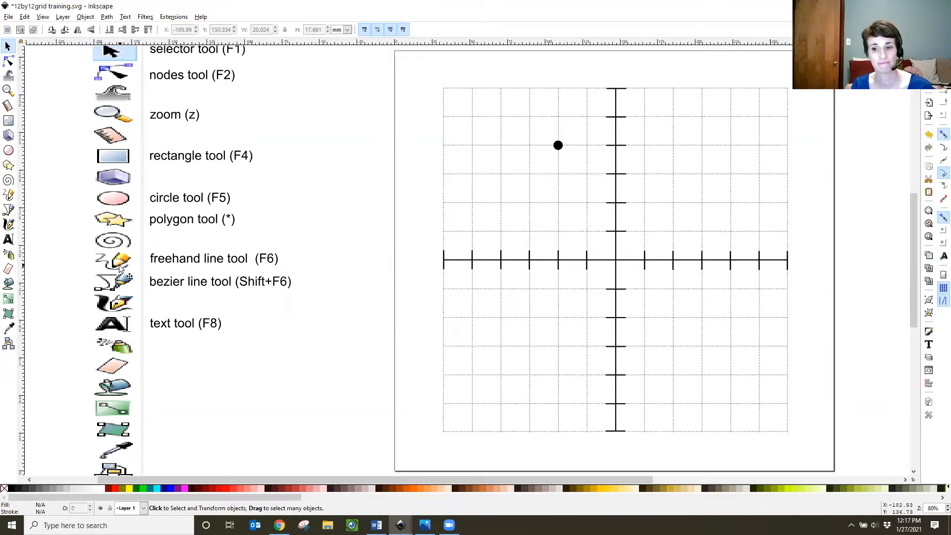
Step: Draw a winding freehand line about 56 mm wide and 169 mm tall between the tool labels and the page
left_click(8, 195)
mouse_move(288, 168)
left_mouse_down()
mouse_move(317, 183)
mouse_move(308, 252)
mouse_move(346, 277)
mouse_move(297, 317)
mouse_move(264, 375)
mouse_move(305, 394)
mouse_move(313, 385)
mouse_move(338, 407)
mouse_move(318, 421)
mouse_move(263, 419)
left_mouse_up()
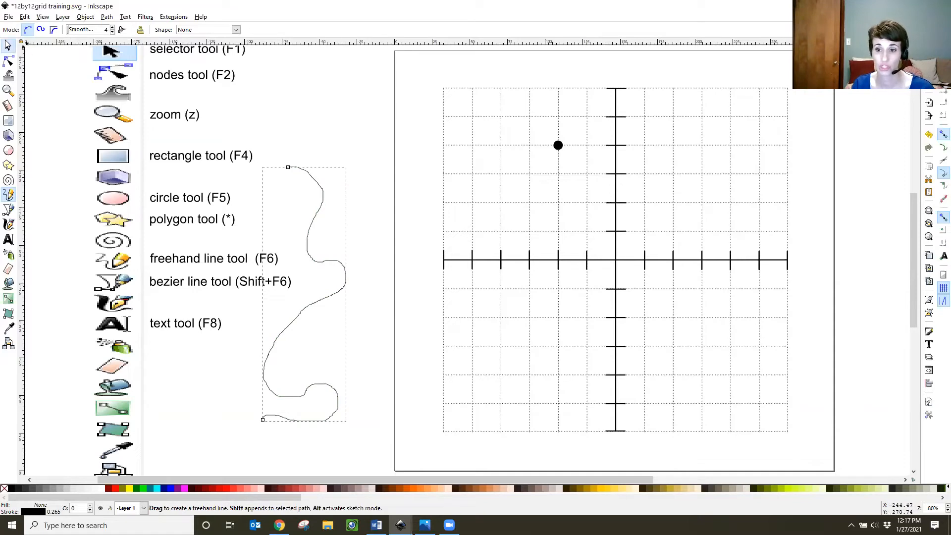
left_click(7, 46)
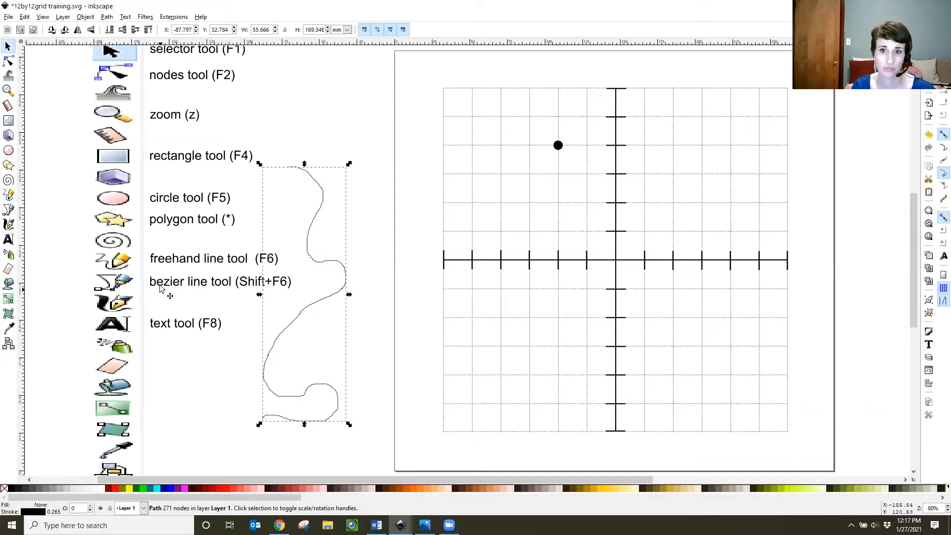
Step: Draw an open Bezier path of straight segments on the grid through (-6, 3), (-3, 4), (-2, 4), (-1, 5), (2, 3), (4, 4) and (5, 5)
left_click(9, 210)
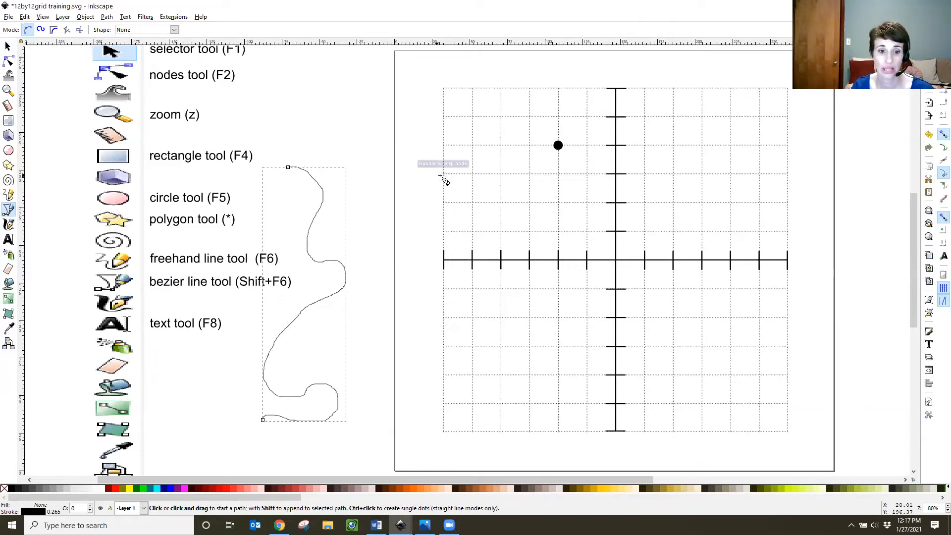
left_click(444, 174)
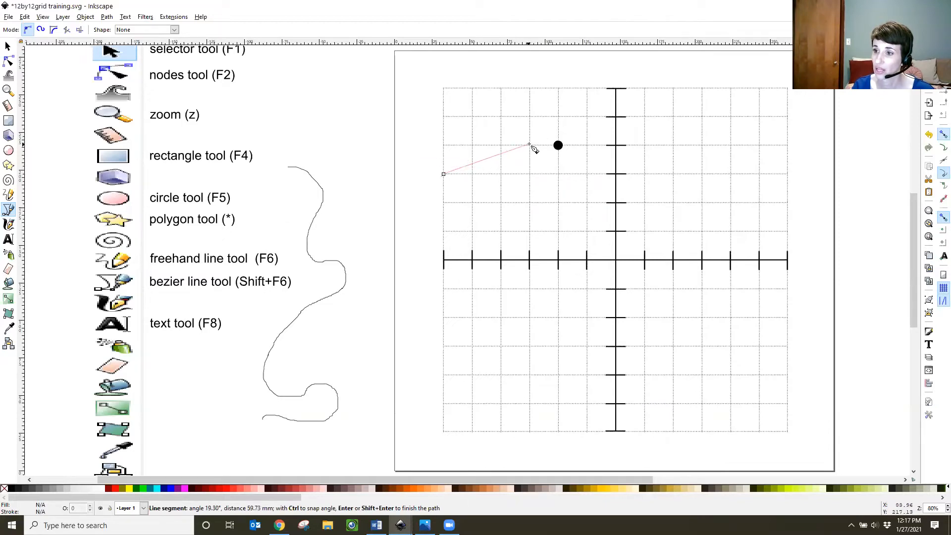
left_click(530, 145)
left_click(558, 145)
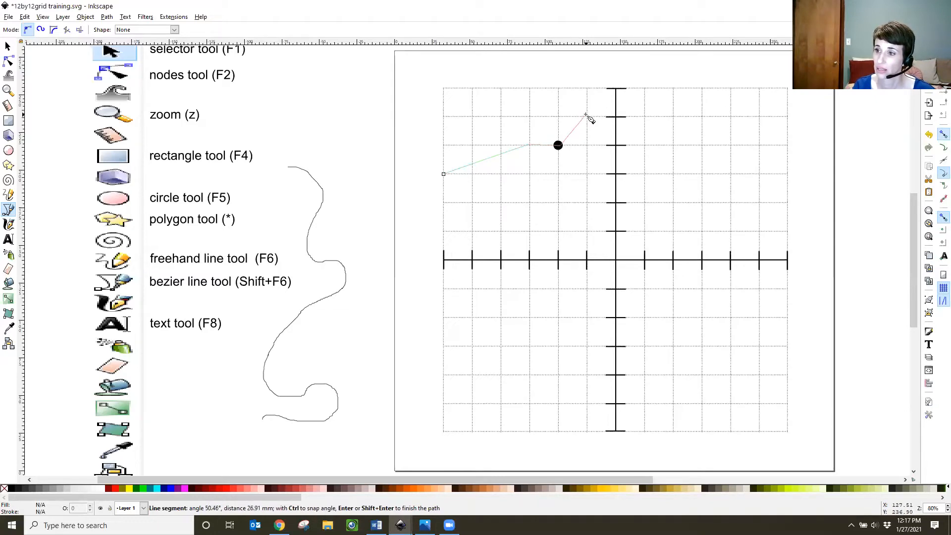
left_click(588, 116)
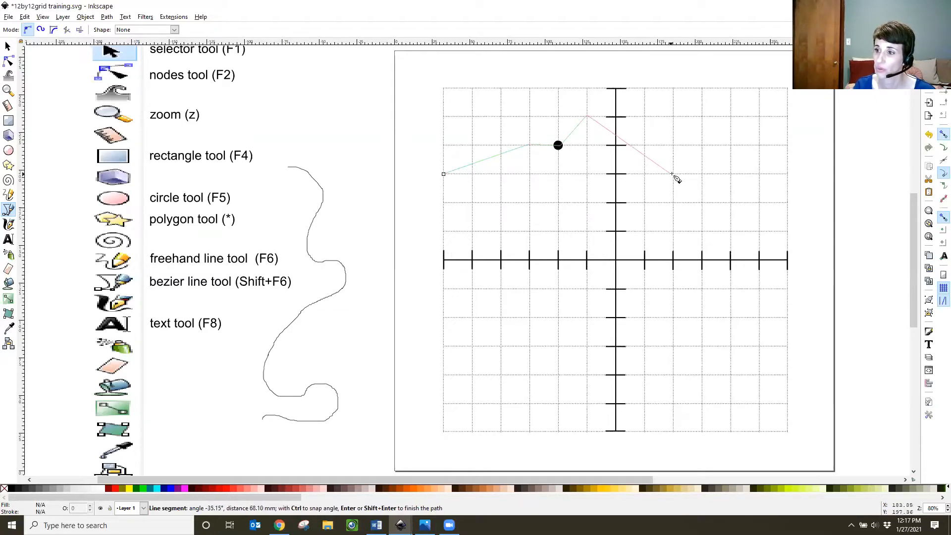
left_click(673, 174)
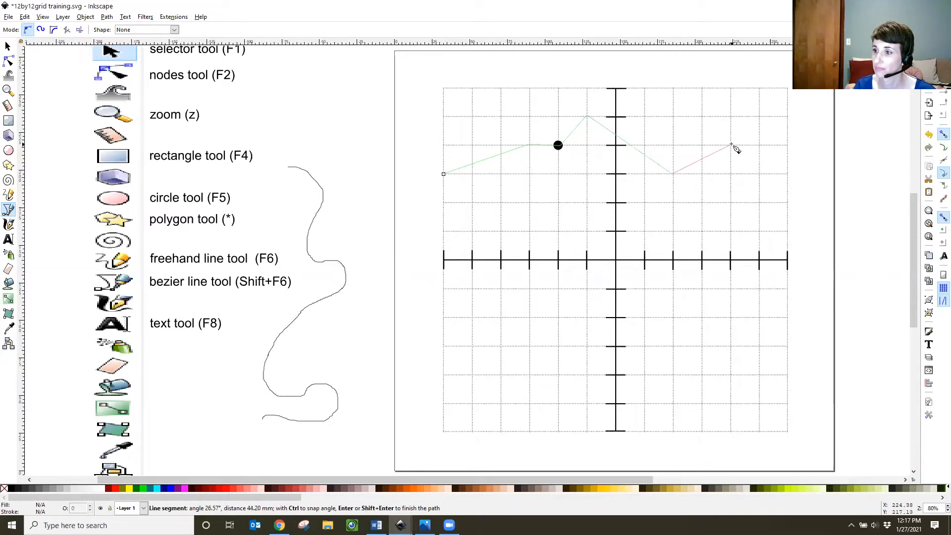
left_click(731, 145)
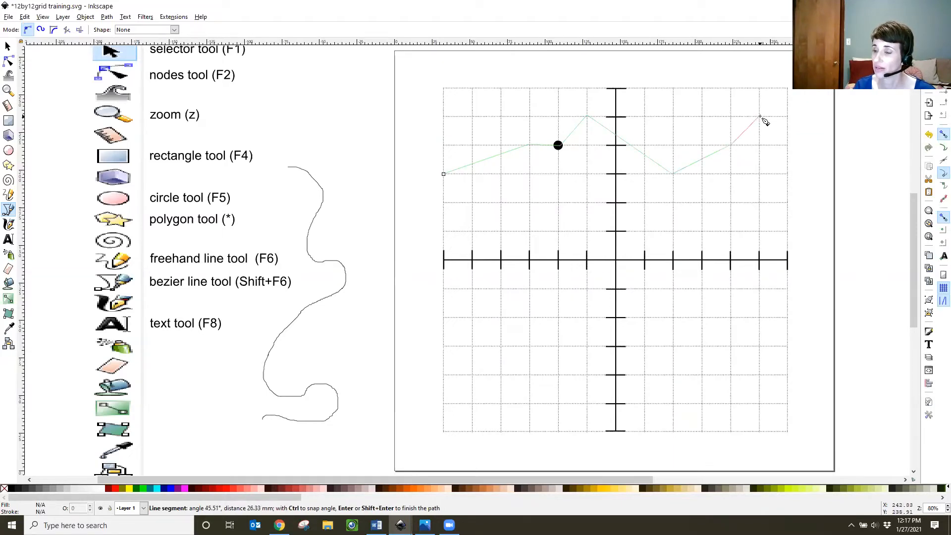
double_click(762, 118)
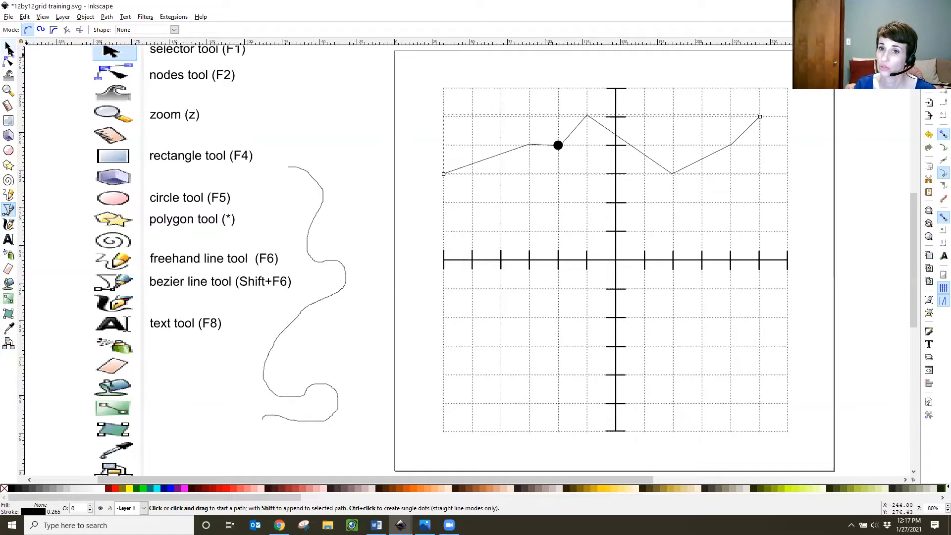
left_click(10, 48)
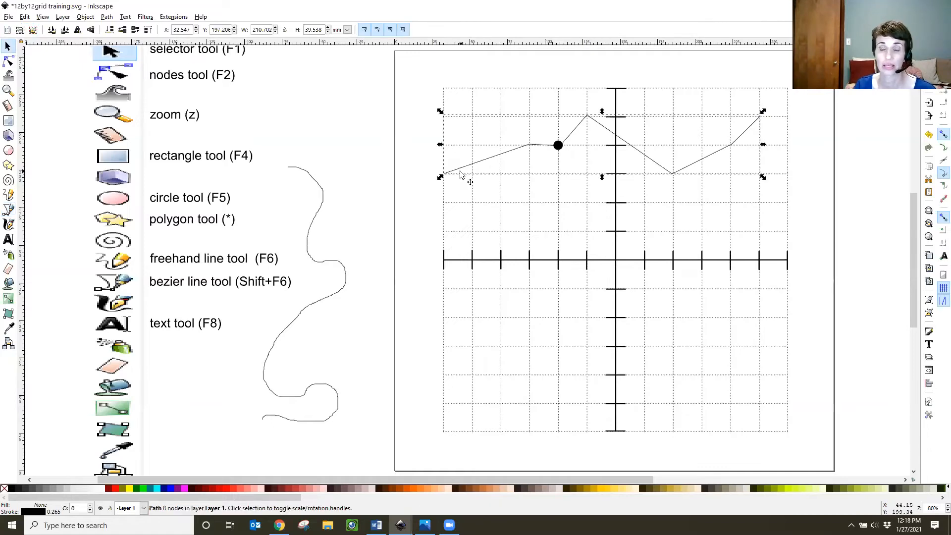
Step: Pull several nodes in the upper part of the freehand line outward to form a zigzag
left_click(322, 191)
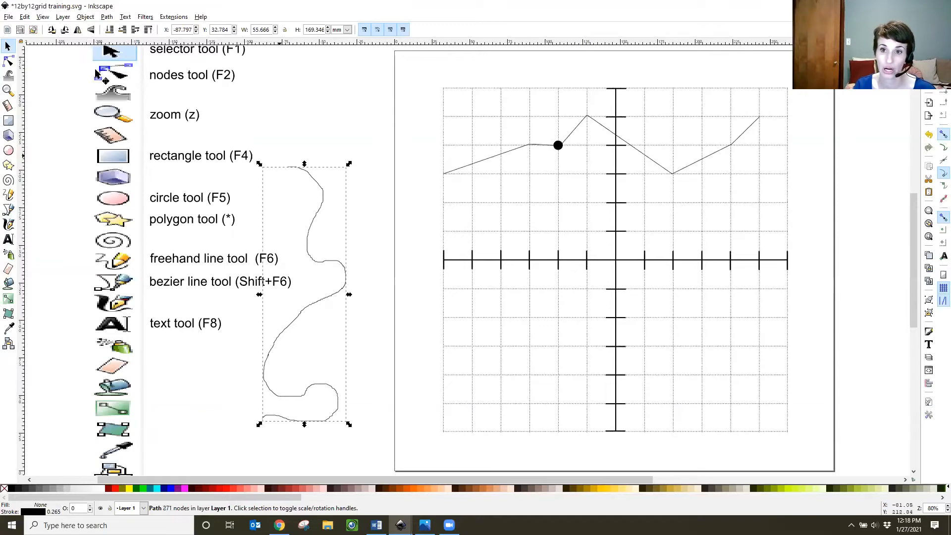
left_click(8, 61)
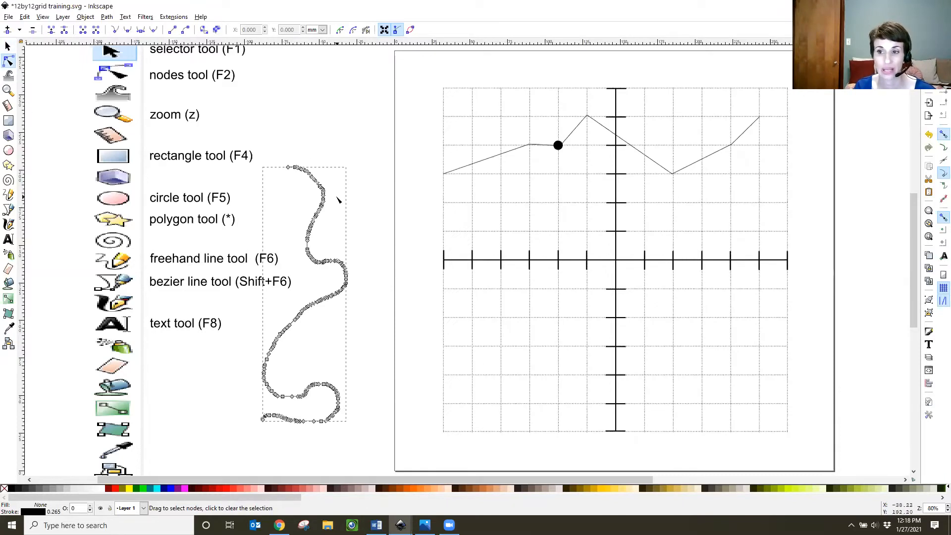
left_click(8, 90)
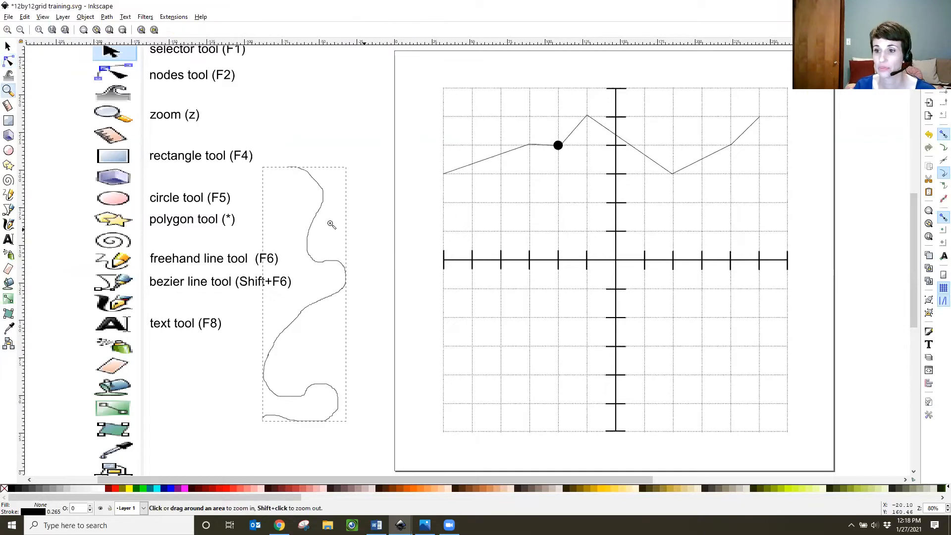
left_click(331, 225)
left_click(331, 225)
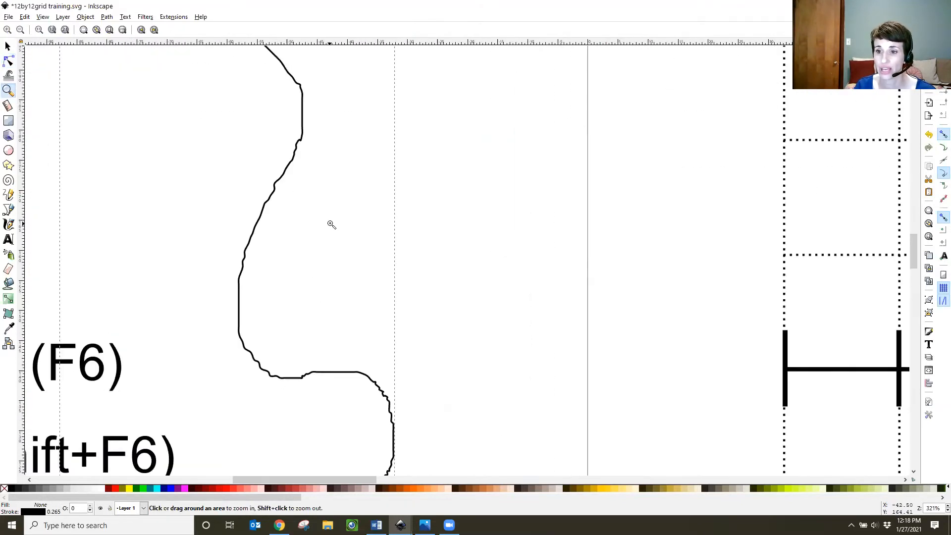
left_click(331, 225)
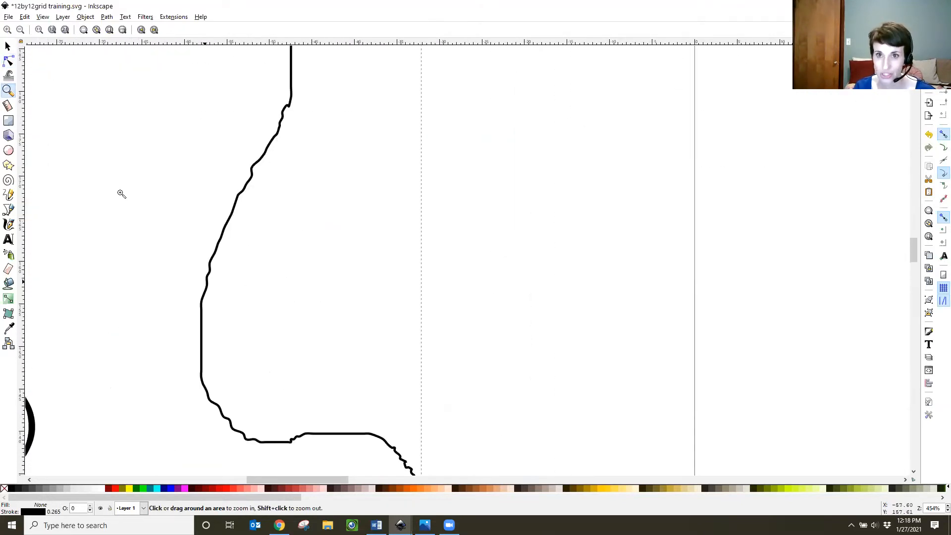
left_click(8, 61)
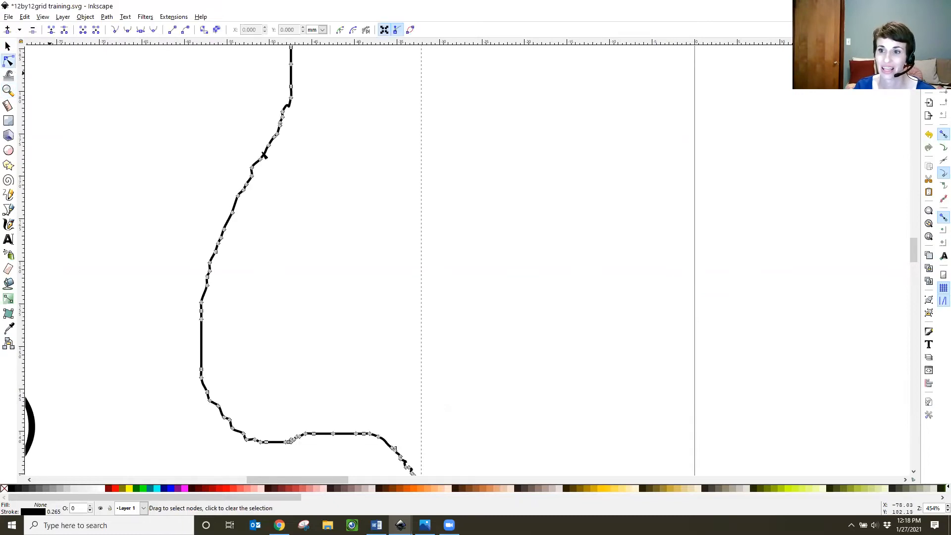
left_click_drag(239, 196, 287, 162)
left_click_drag(280, 125, 309, 98)
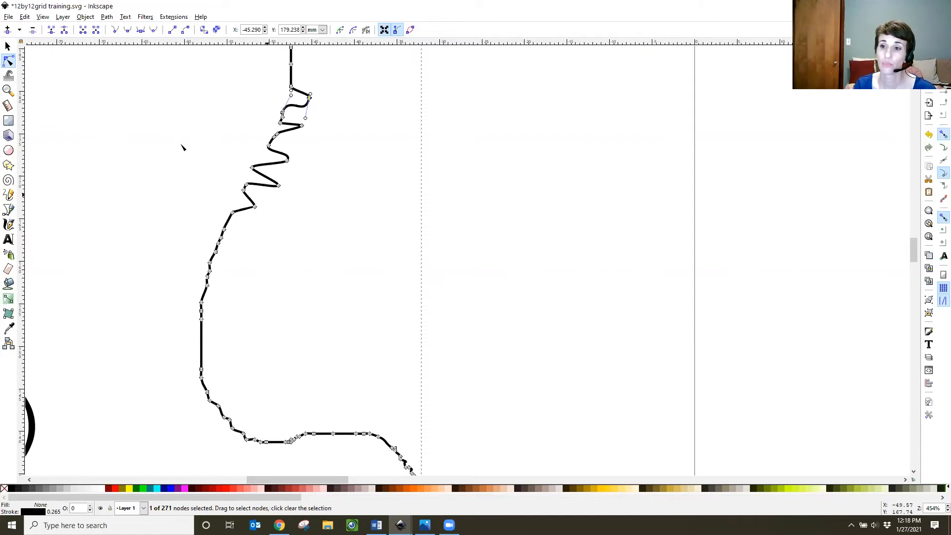
Step: Delete the reshaped freehand line
left_click(8, 46)
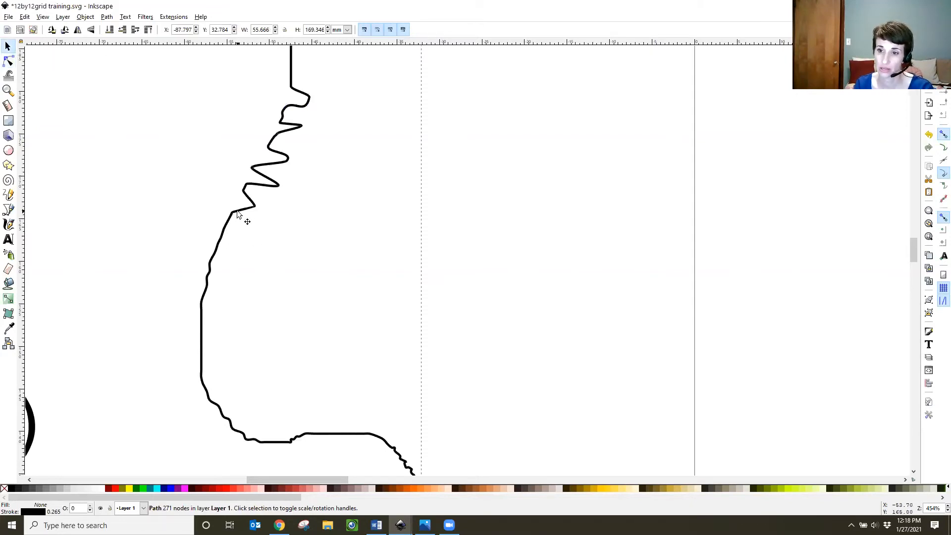
key("Delete")
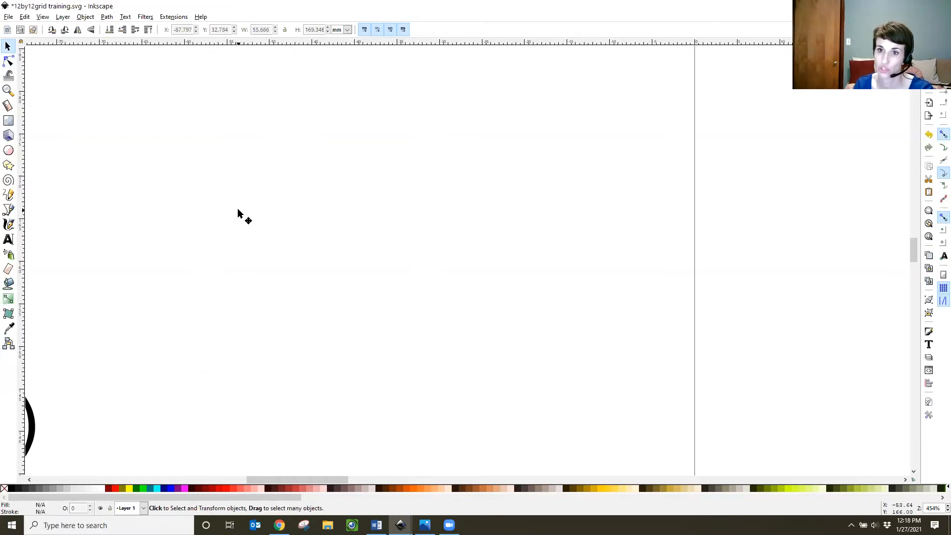
Step: Move the Bezier path's node at (-3, 4) to (-3, 5), and insert a node on the first segment, placing it at (-4, 3)
left_click(930, 237)
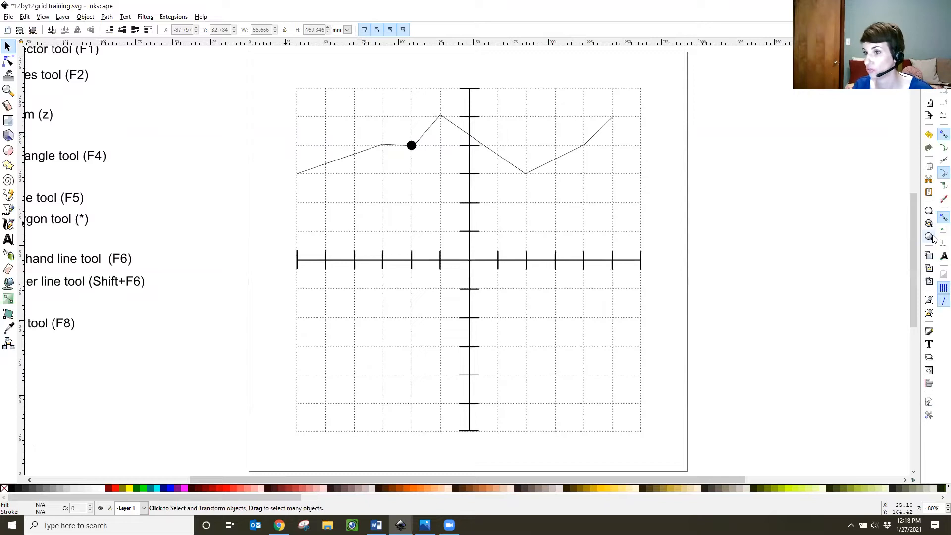
left_click(8, 91)
left_click(470, 141)
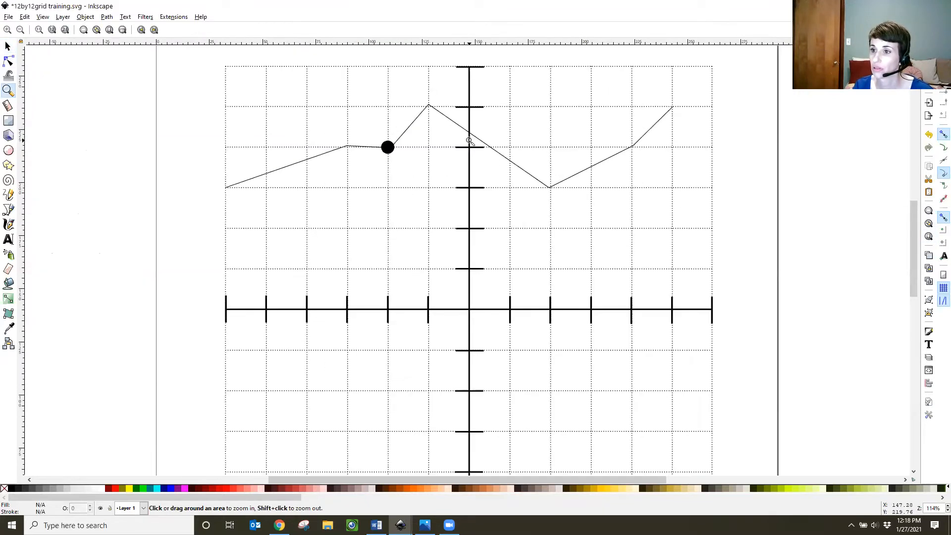
left_click(470, 141)
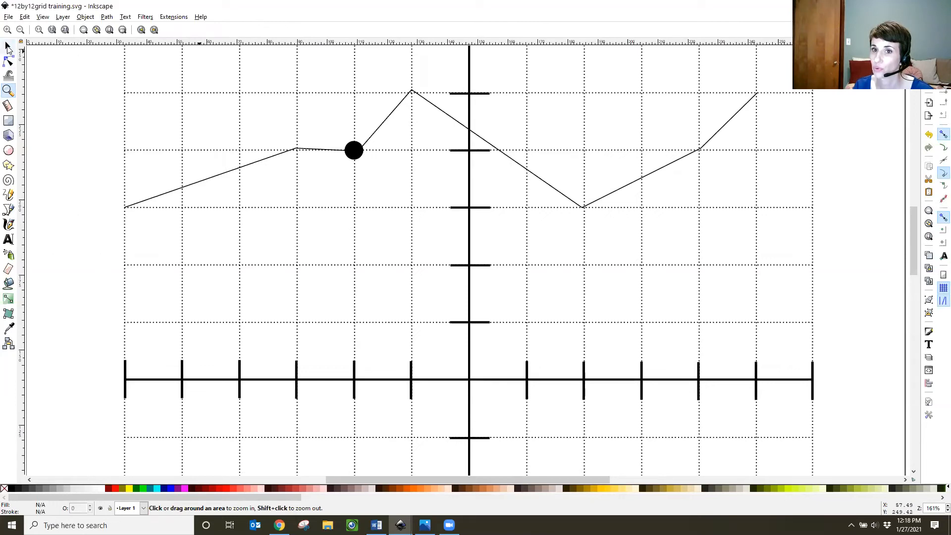
left_click(8, 46)
left_click(315, 153)
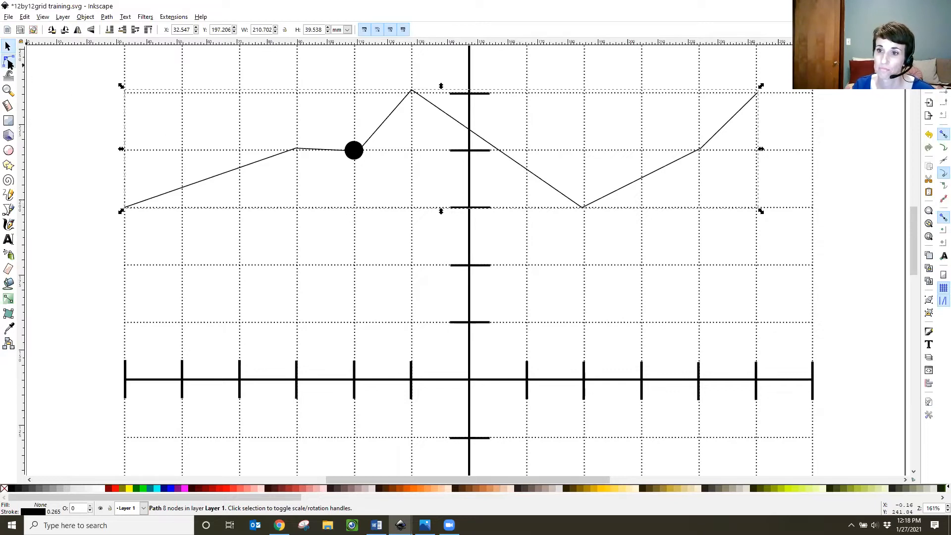
left_click(7, 60)
left_click_drag(298, 151, 298, 153)
left_click_drag(297, 151, 297, 94)
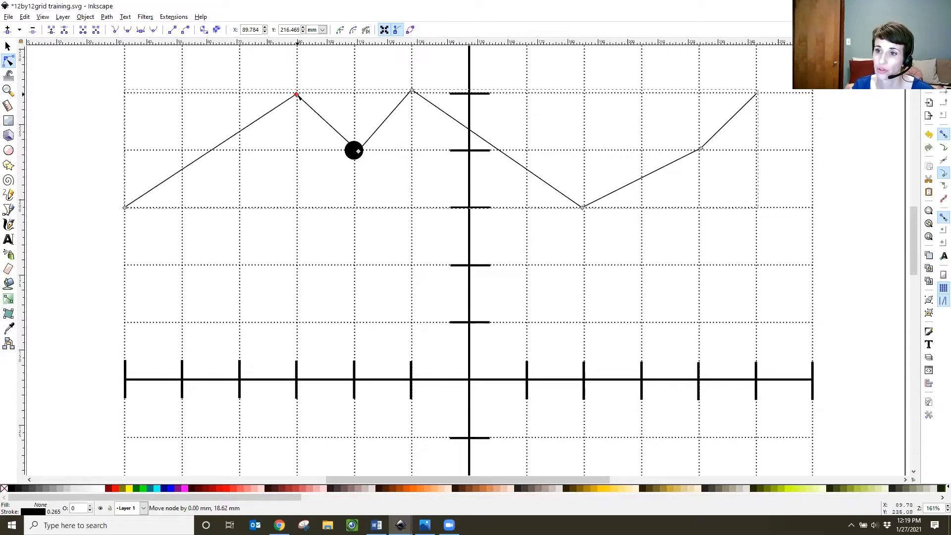
left_click(209, 152)
left_click_drag(208, 152, 240, 208)
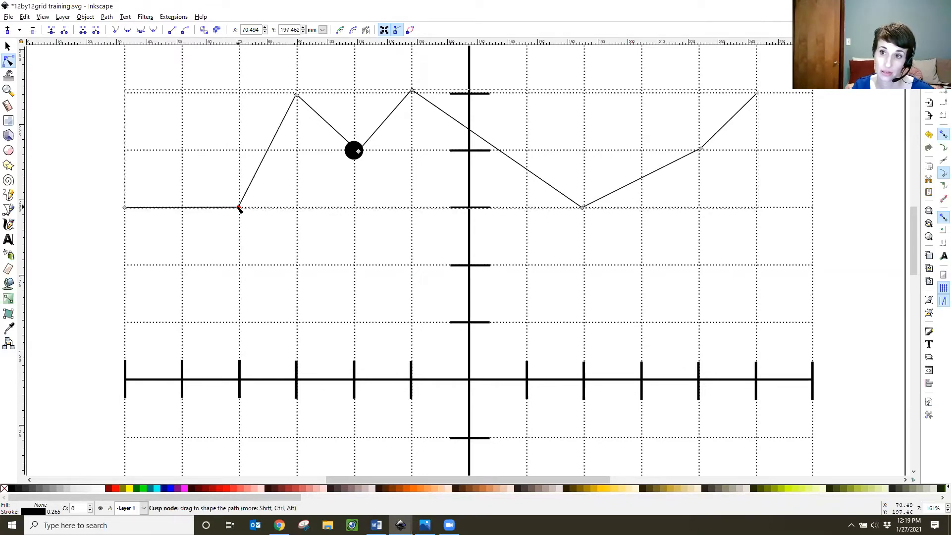
Step: Make the path's node at (-3, 5) symmetric and adjust its handles to form a rounded peak
left_click(297, 95)
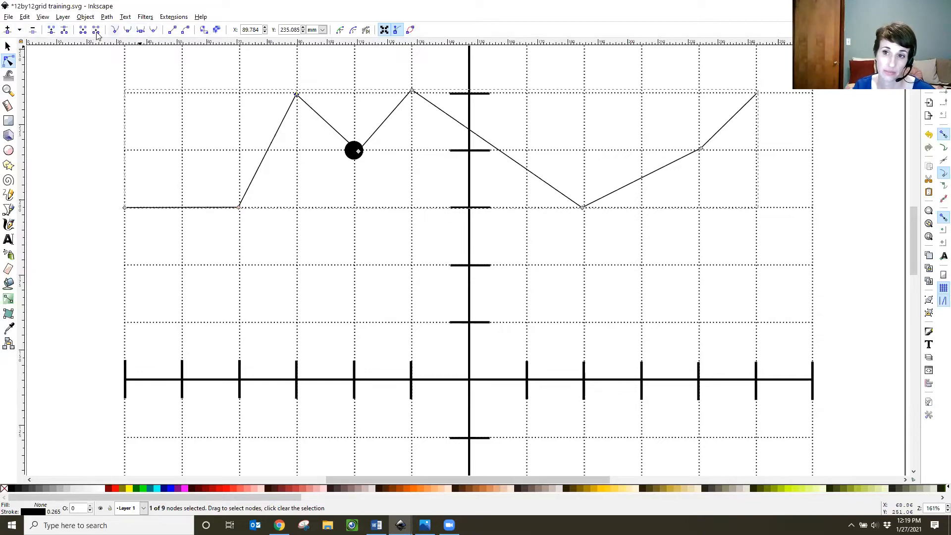
left_click(146, 34)
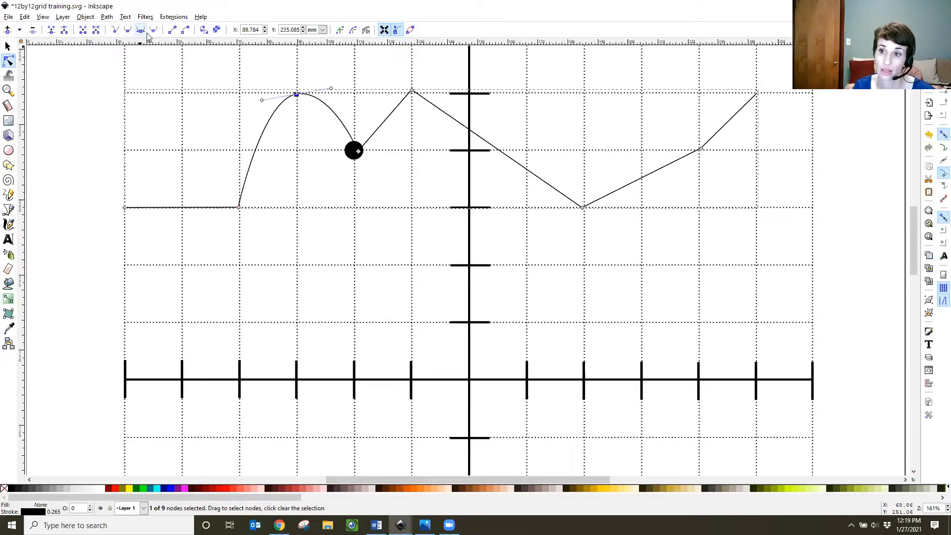
left_click_drag(332, 89, 323, 116)
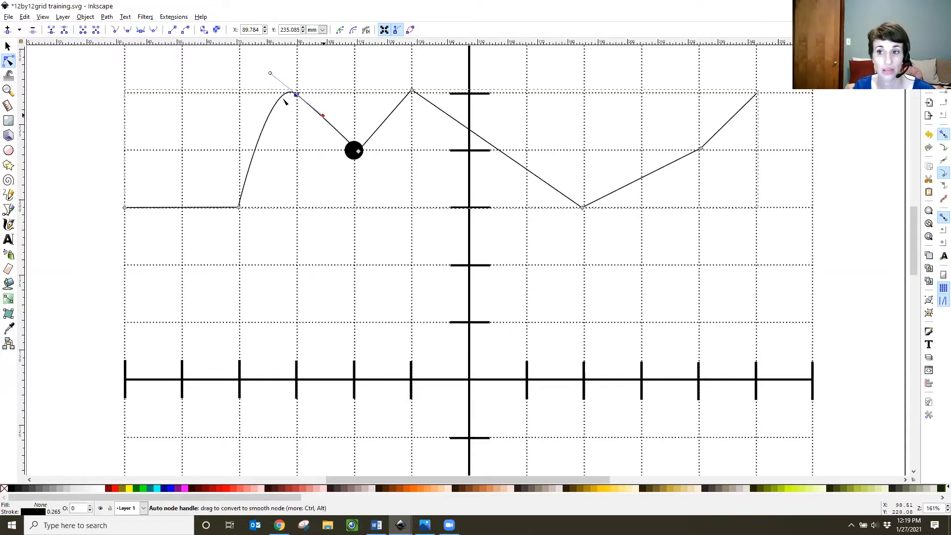
left_click_drag(270, 73, 265, 91)
Step: Make the path's node at (-1, 5) symmetric and adjust its handle so the curve runs nearly level there
left_click(413, 91)
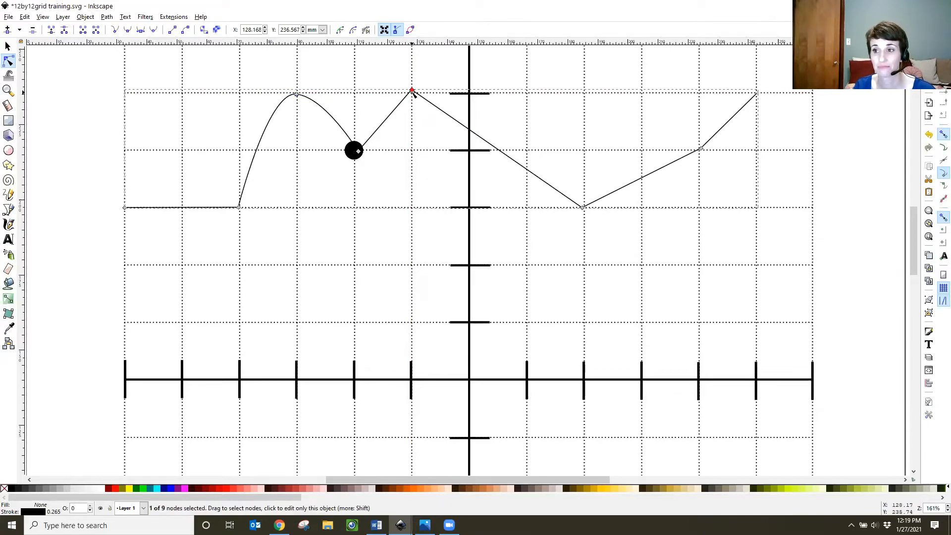
left_click(141, 29)
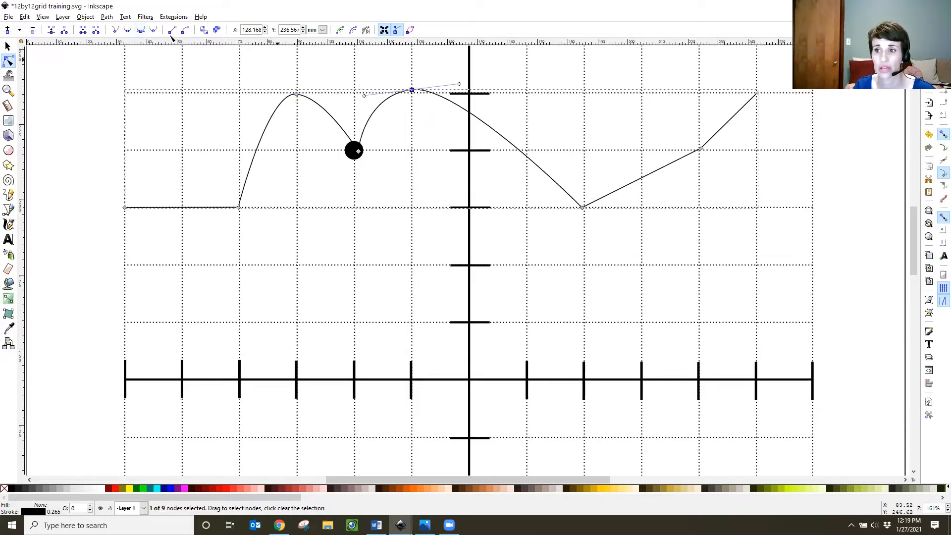
left_click_drag(460, 85, 459, 88)
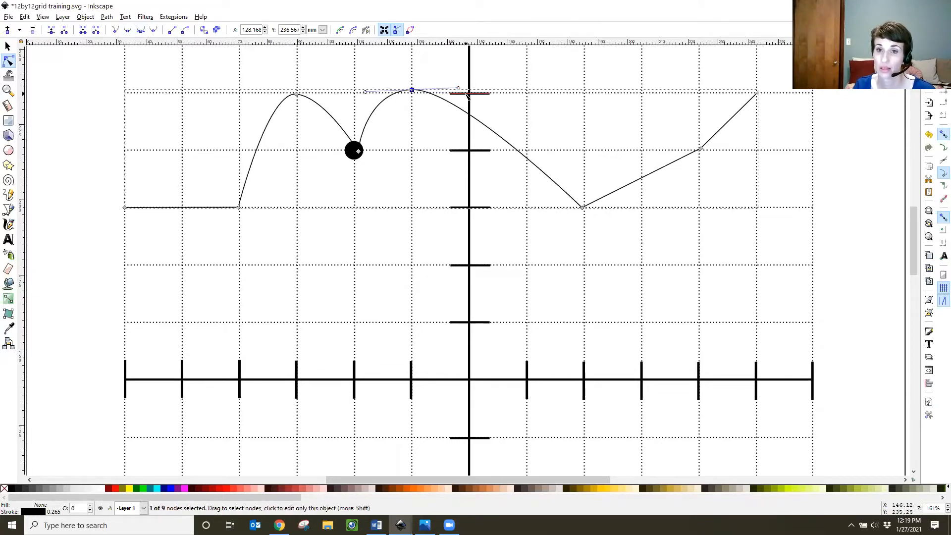
Step: Thicken the Bezier path's stroke to about 1.41 mm
left_click(8, 46)
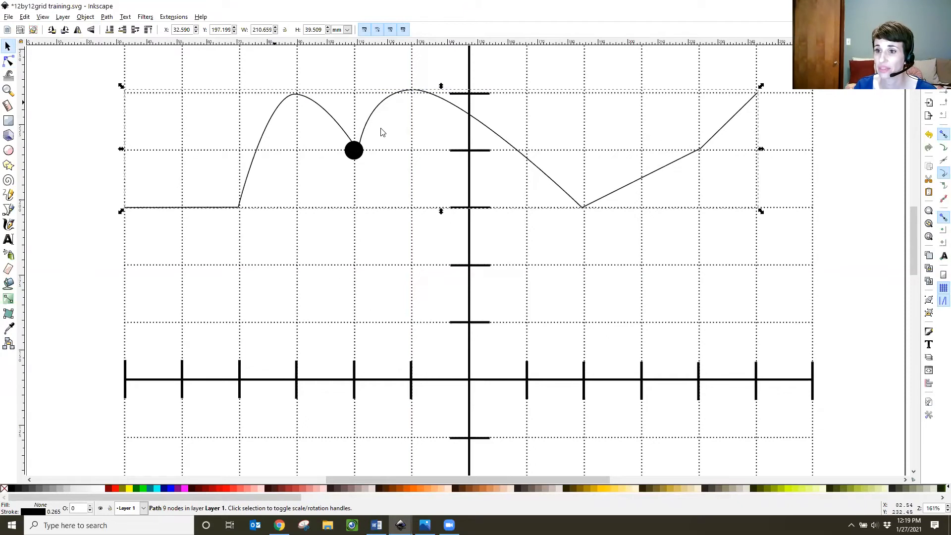
right_click(328, 115)
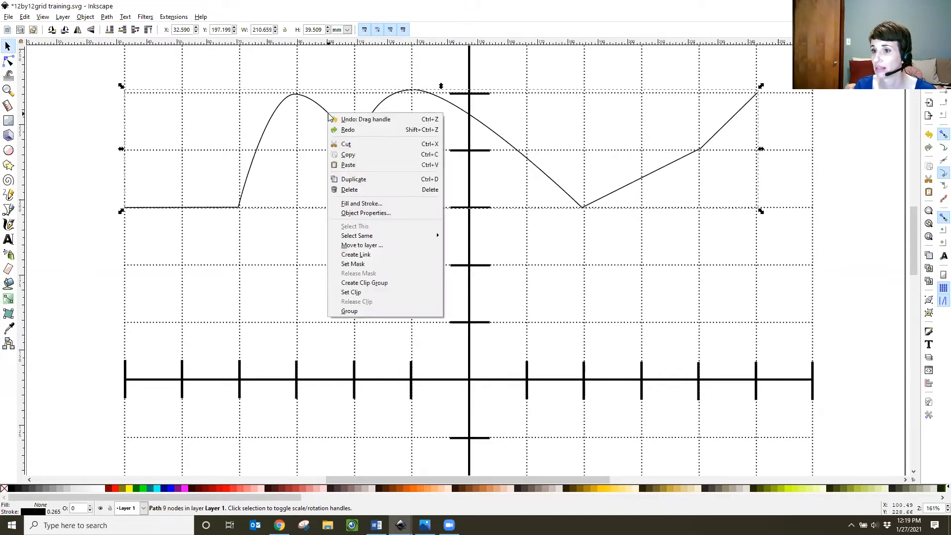
left_click(372, 204)
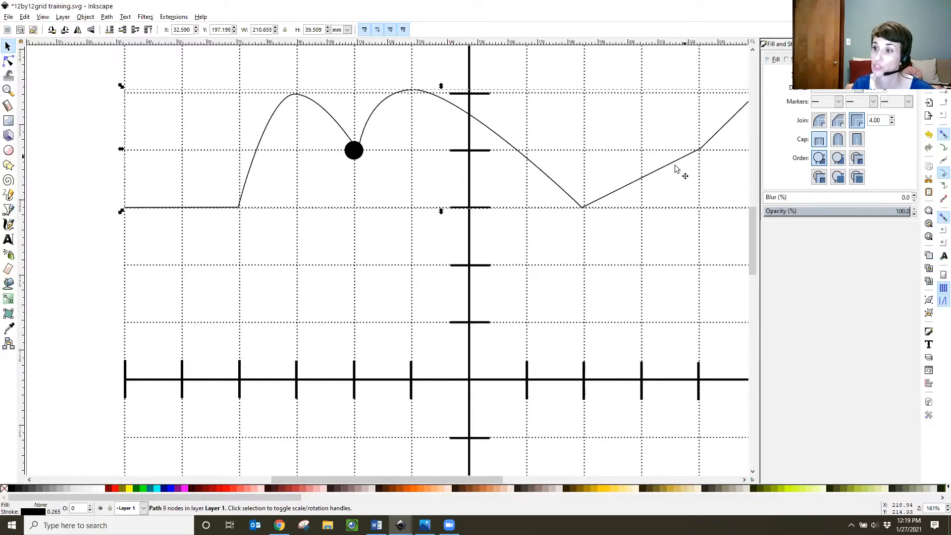
left_click(651, 176)
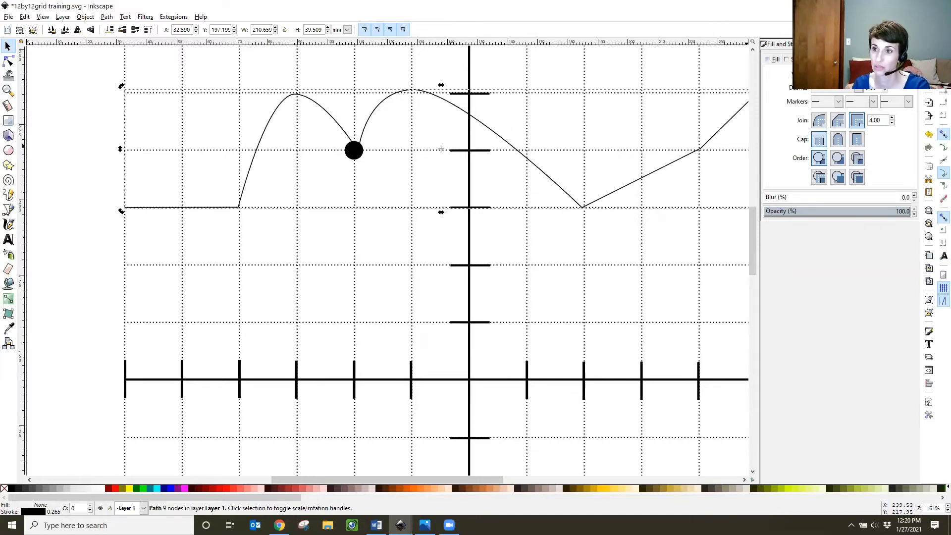
key("Return")
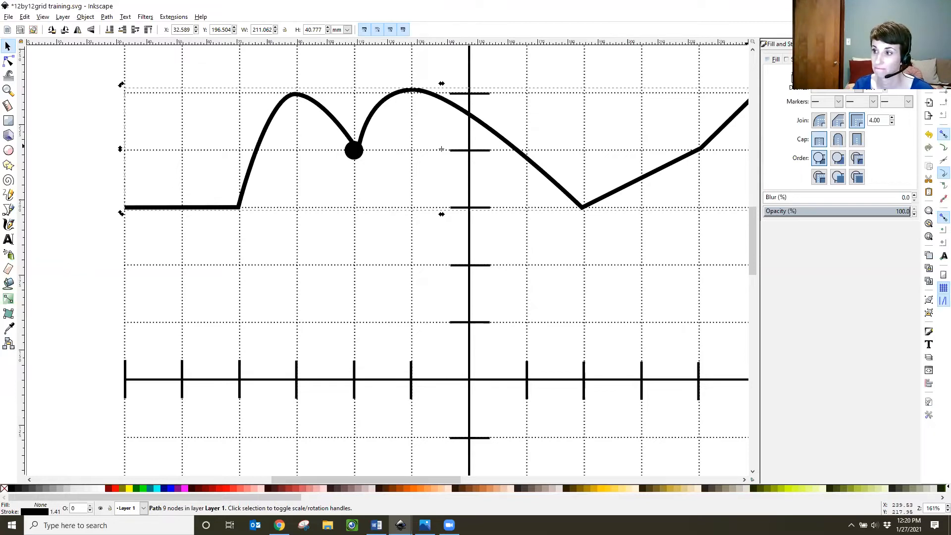
Step: Examine the dash patterns available for the Bezier path's stroke, keeping the solid line, and deselect the path
left_click(860, 90)
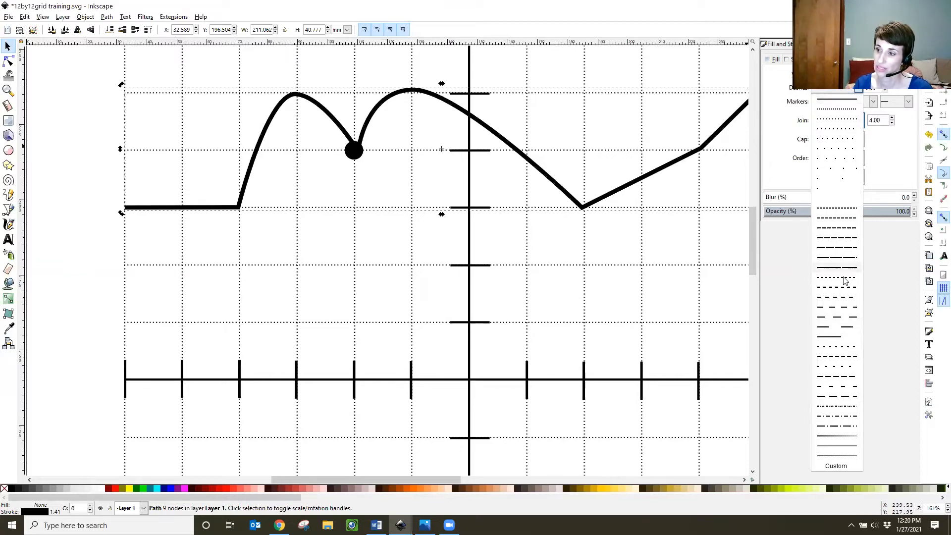
left_click(846, 89)
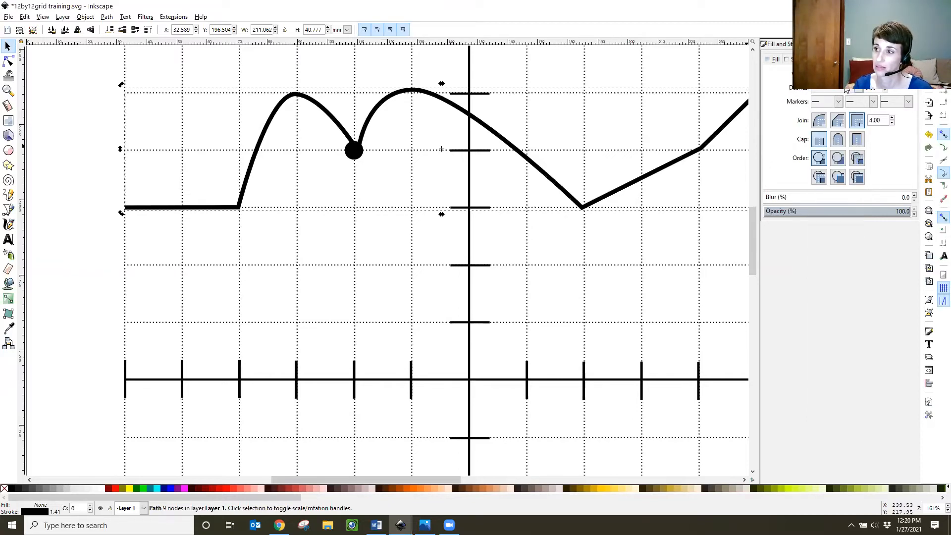
left_click(670, 167)
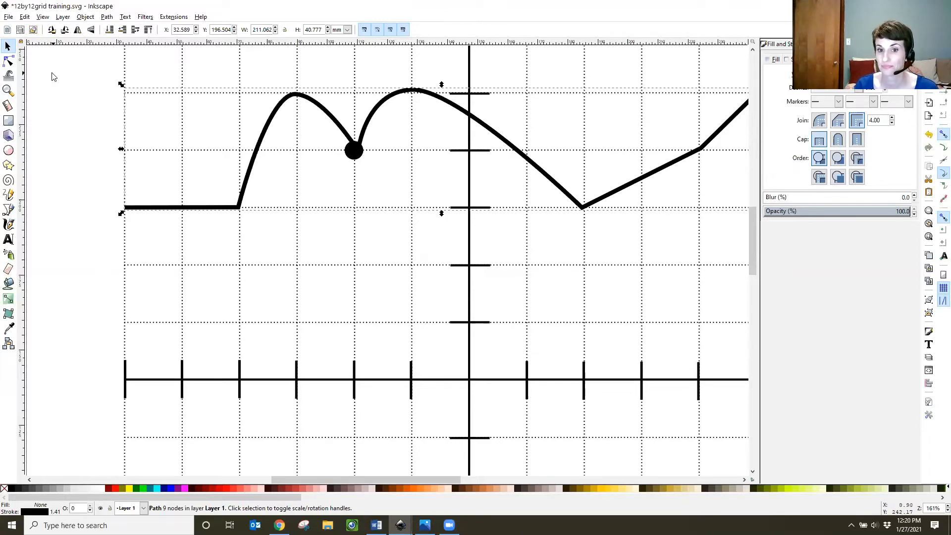
left_click(79, 102)
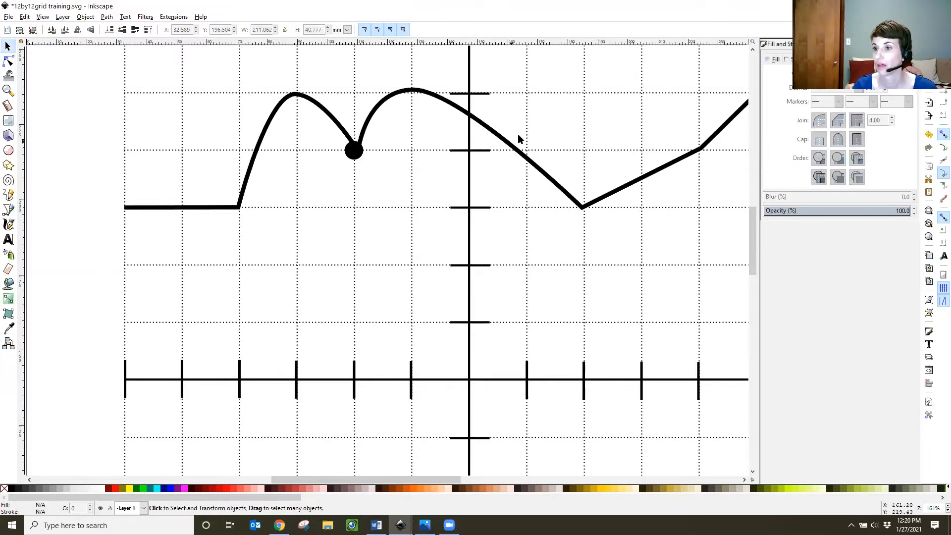
left_click(930, 238)
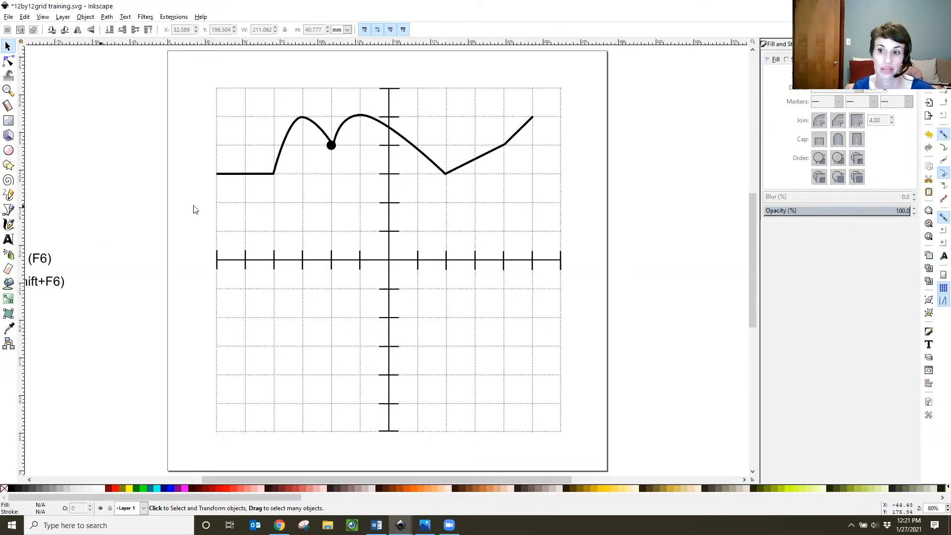
left_click(332, 146)
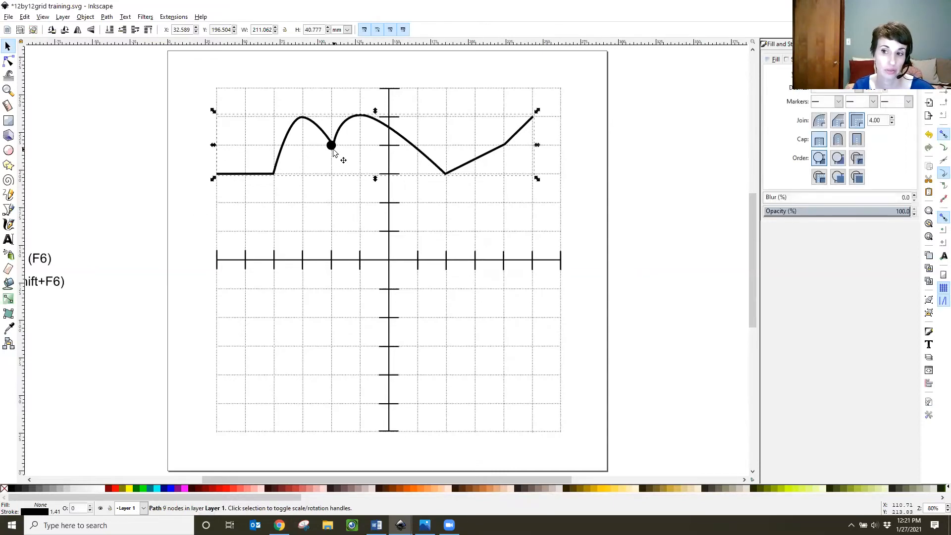
left_click(332, 149)
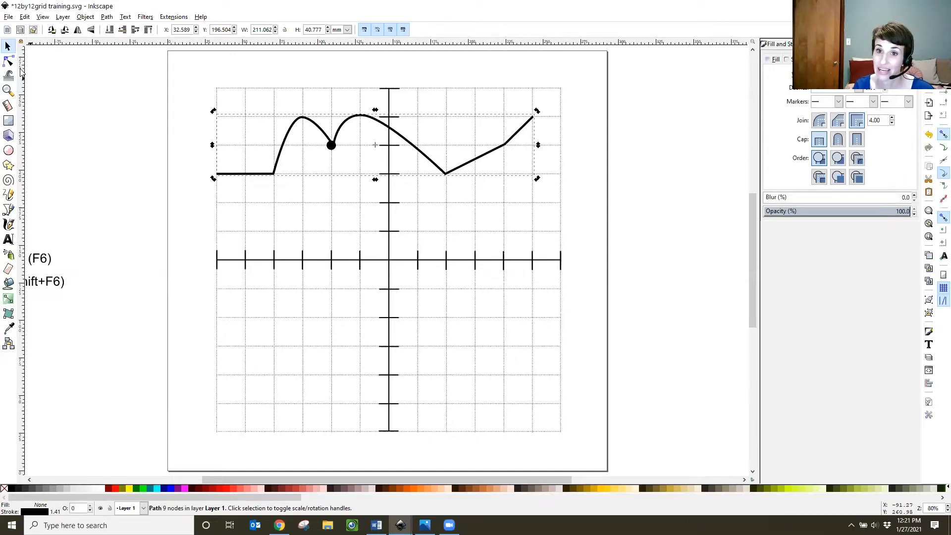
left_click(128, 160)
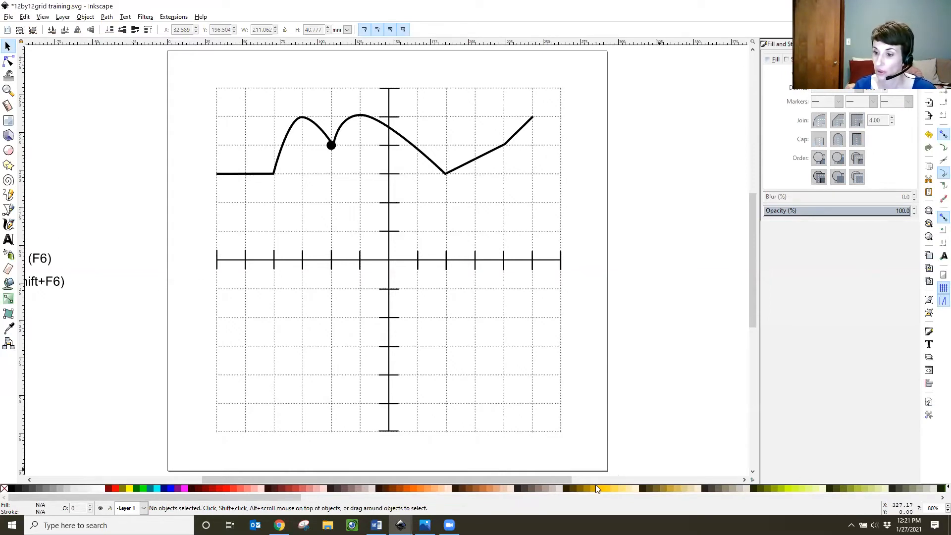
Step: Set up the Text tool with the Braille29 font at size 29
left_click_drag(532, 480, 411, 477)
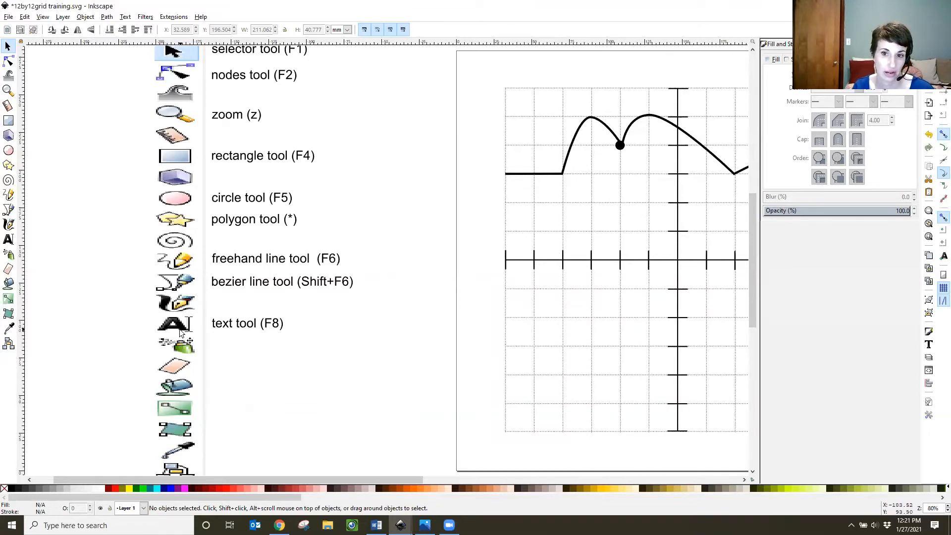
left_click(7, 240)
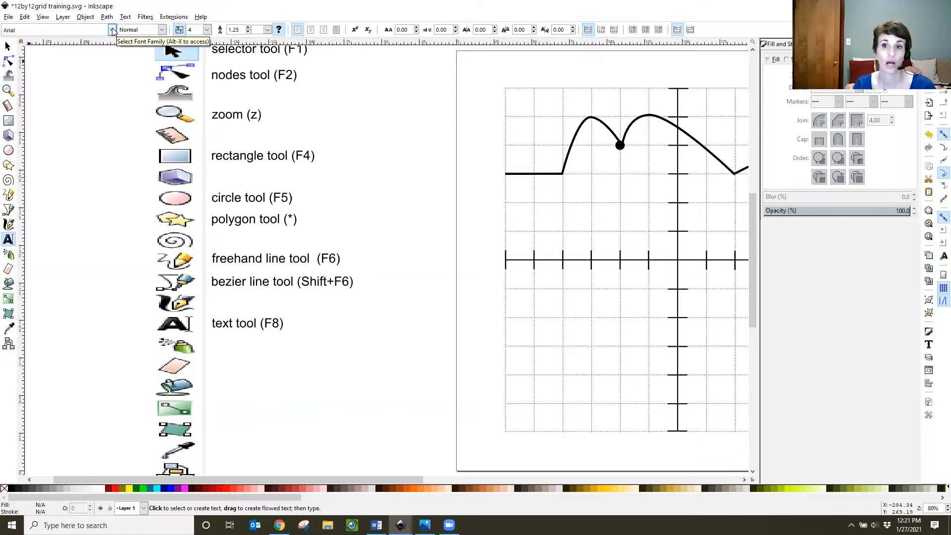
left_click(111, 31)
left_click(30, 29)
double_click(31, 29)
type("braille")
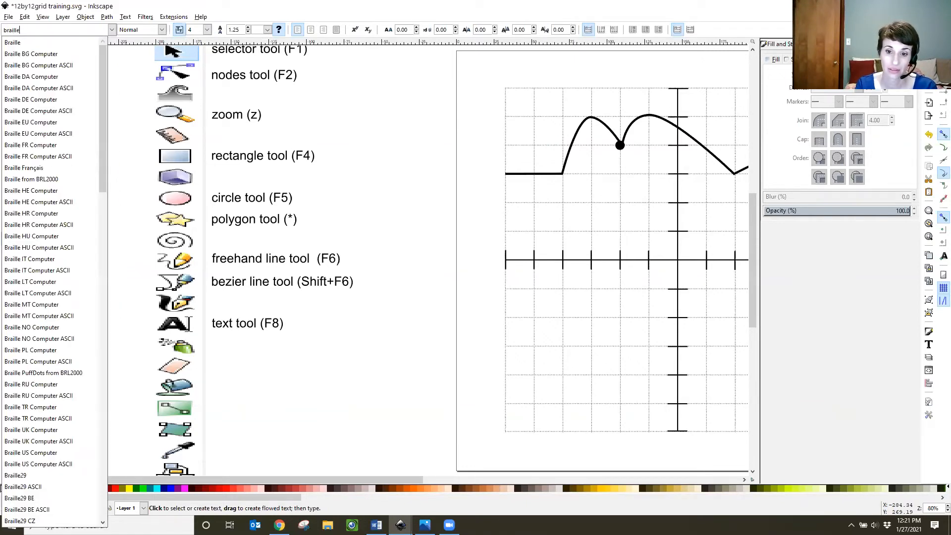
left_click(34, 475)
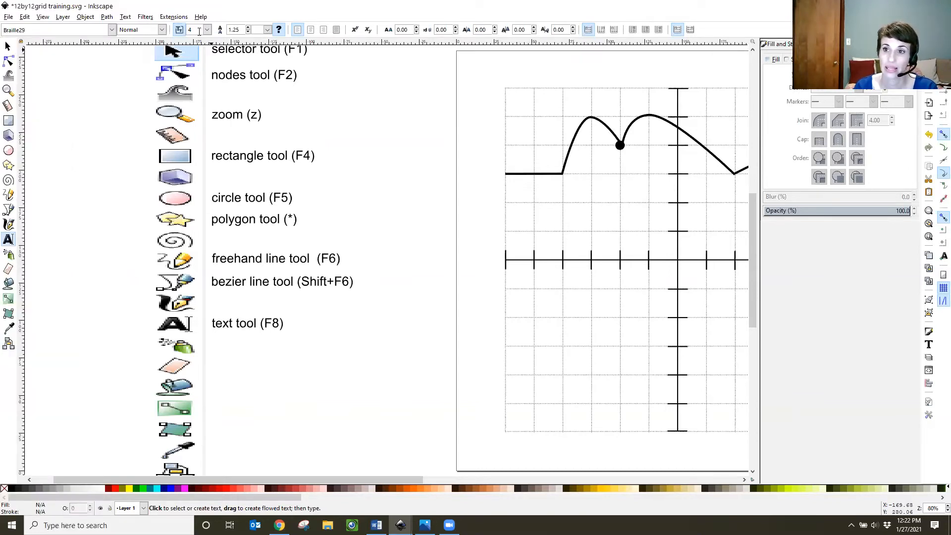
double_click(198, 30)
type("29")
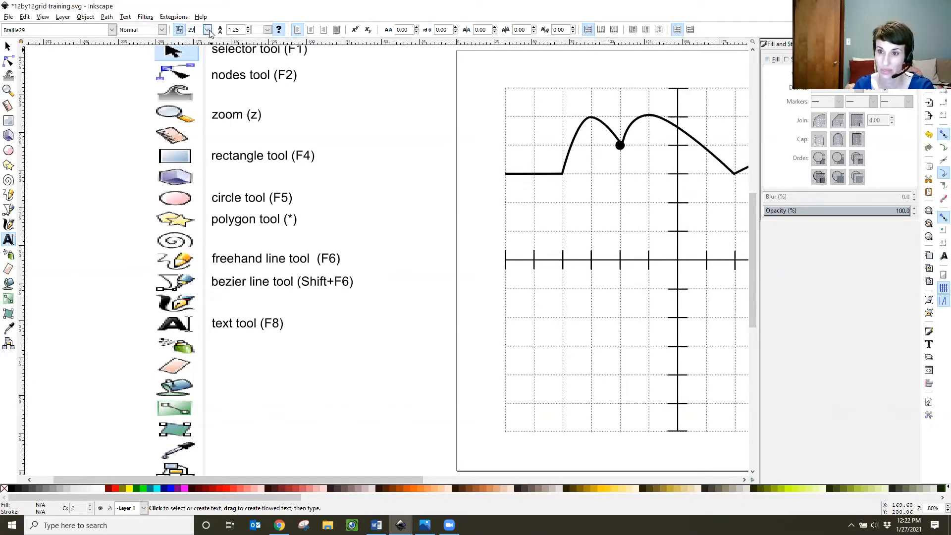
Step: Add the braille text "hello" in the blank area between the tool labels and the page
left_click(366, 130)
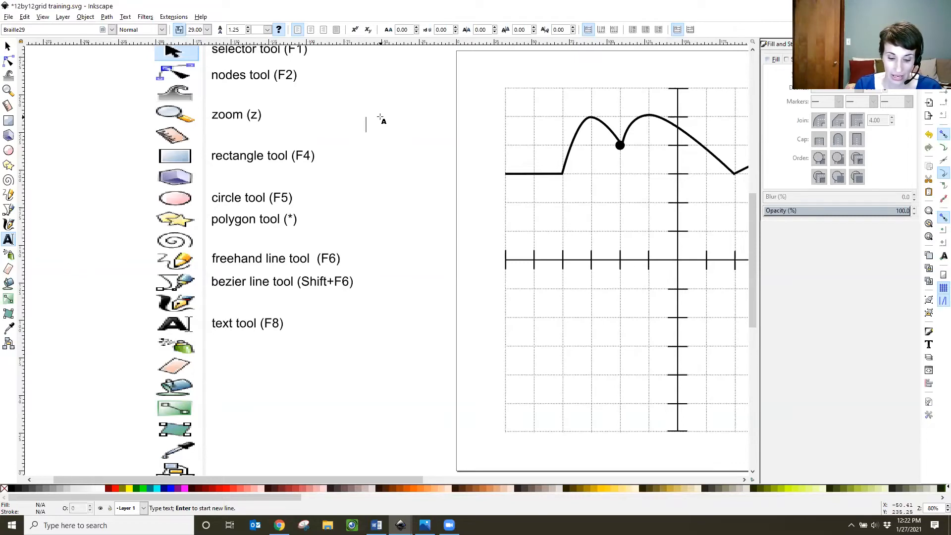
type("hello")
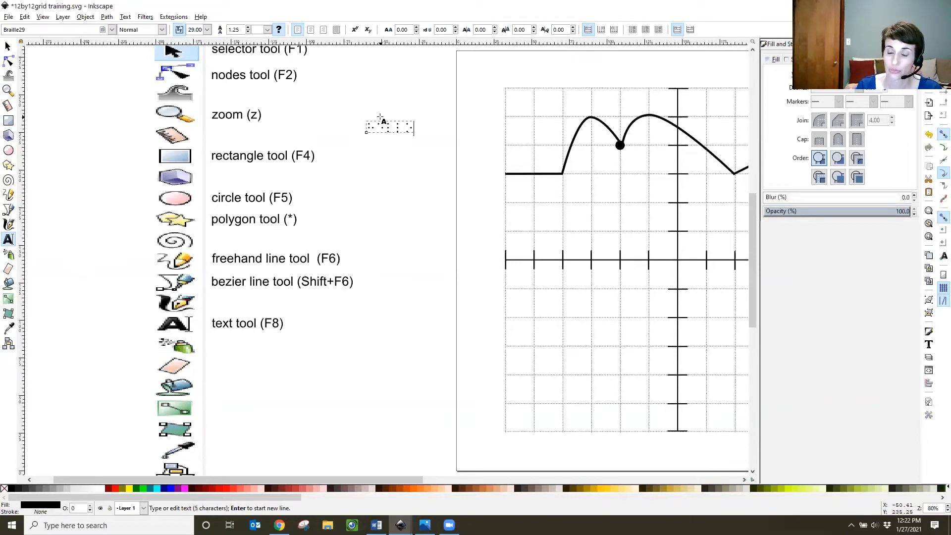
key("Escape")
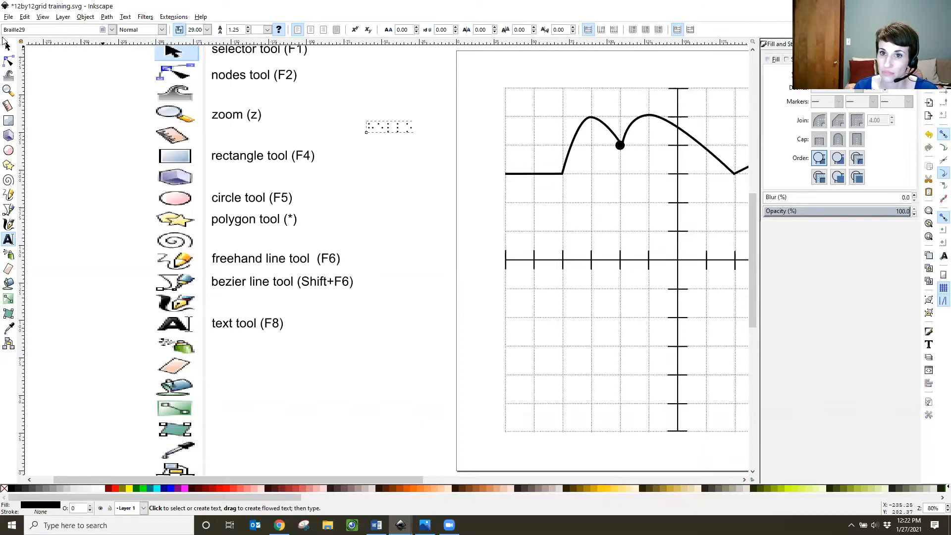
Step: Remove the braille text "hello"
key("ctrl+z")
key("BackSpace")
key("BackSpace")
key("BackSpace")
key("BackSpace")
Step: Add the braille text ";x" between the rectangle tool label and the page
left_click(405, 147)
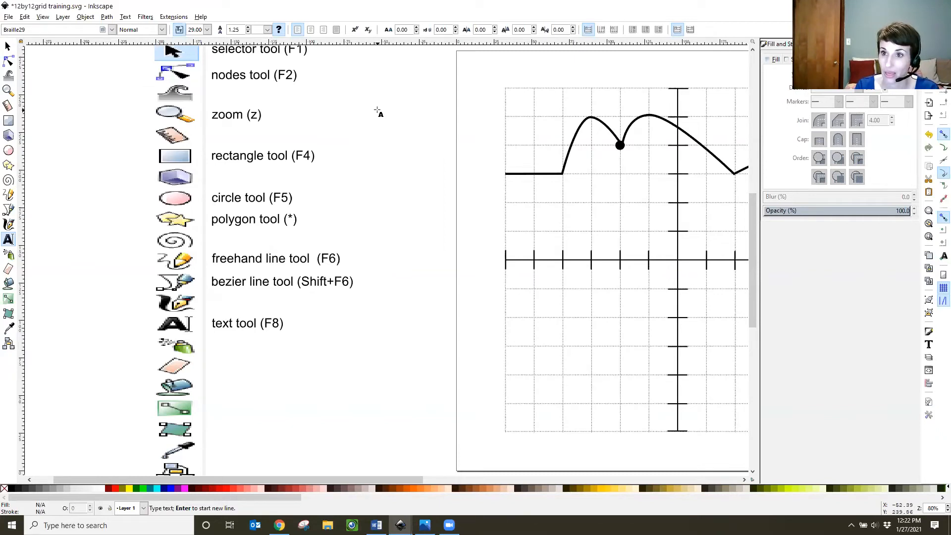
type(";x")
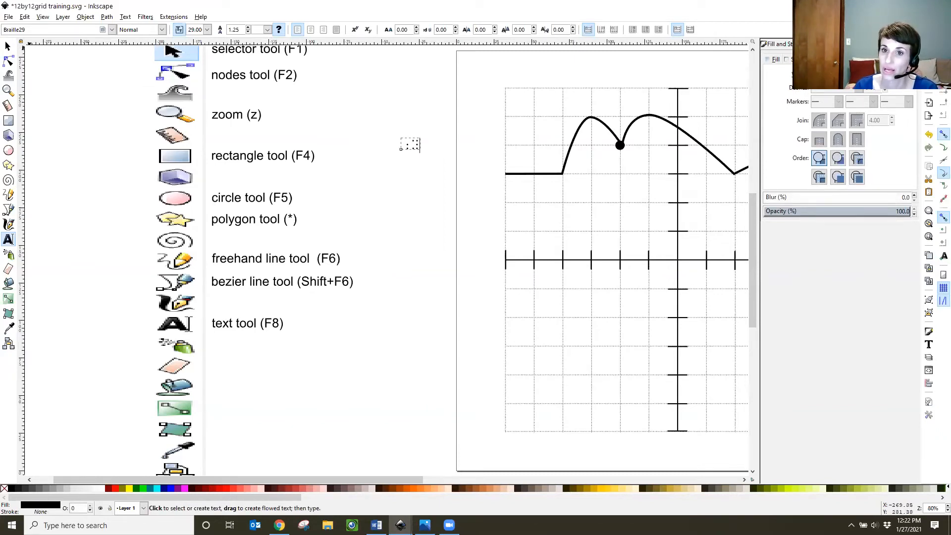
Step: Move the braille ";x" label above the upper end of the graph's vertical axis, at about X 140.7 mm, Y 259.6 mm
left_click(7, 46)
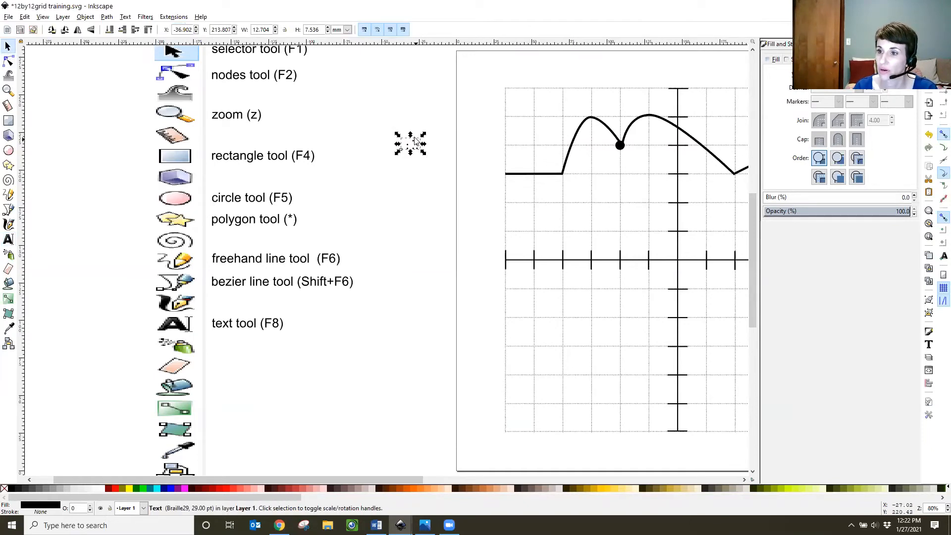
left_click_drag(415, 141, 682, 71)
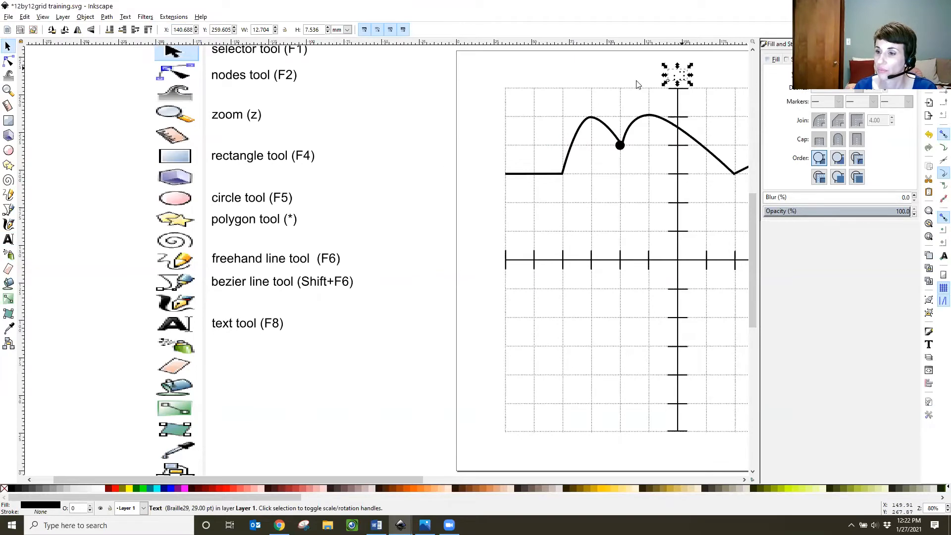
left_click(418, 164)
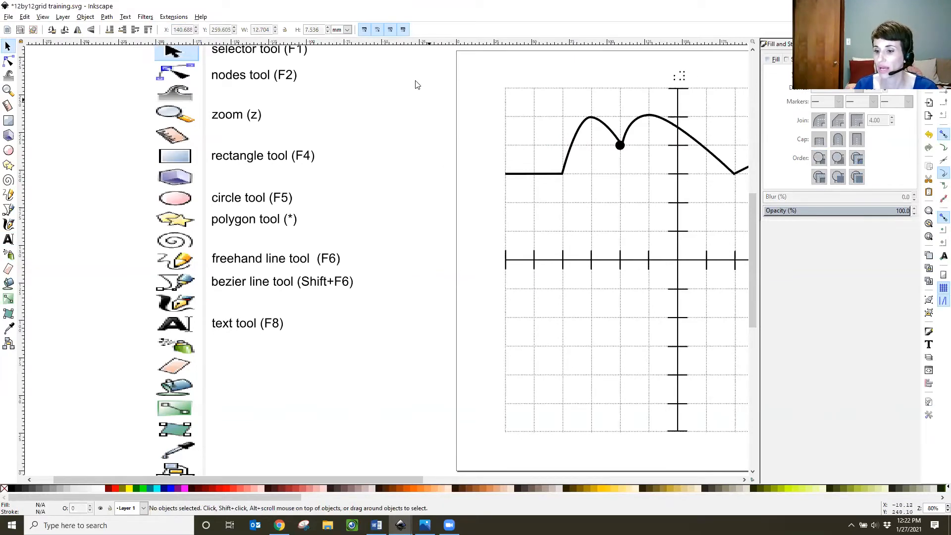
left_click_drag(377, 480, 485, 479)
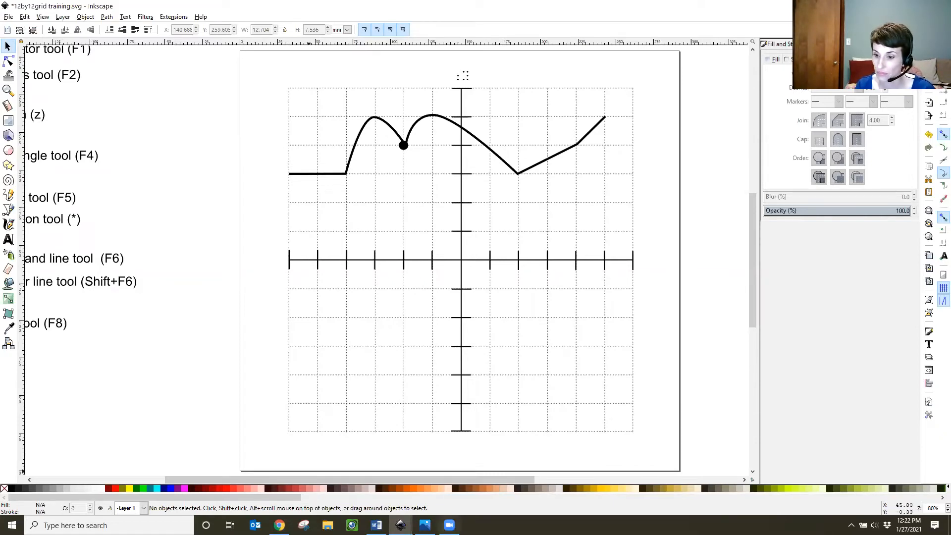
Step: Switch to Photos to examine the braille characters in the ASCII Keyboard image, and return to the 12by12grid training.svg drawing in Inkscape
mouse_move(425, 525)
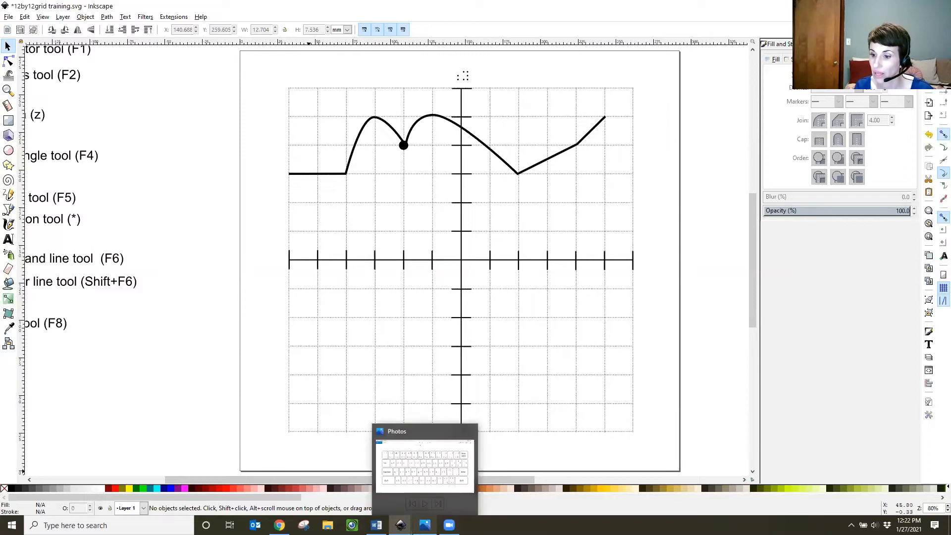
left_click(426, 445)
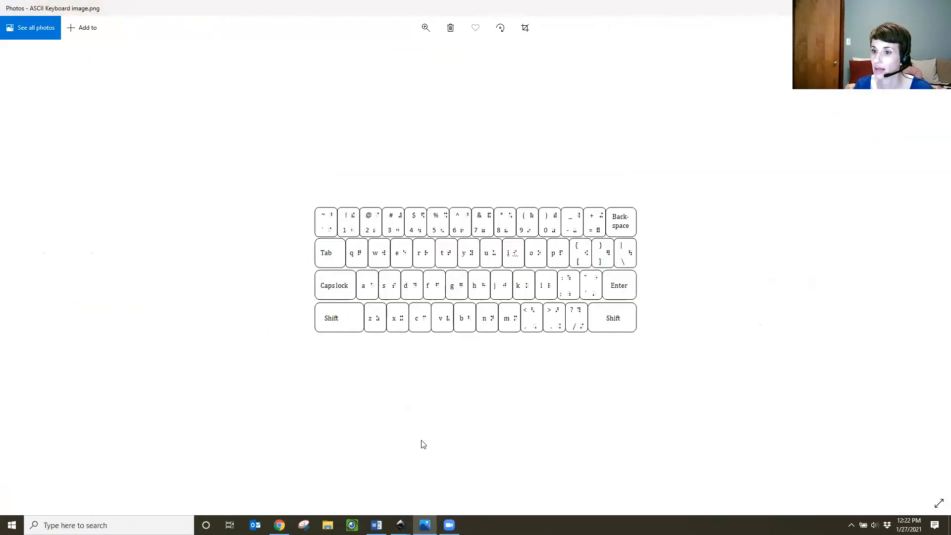
left_click(426, 28)
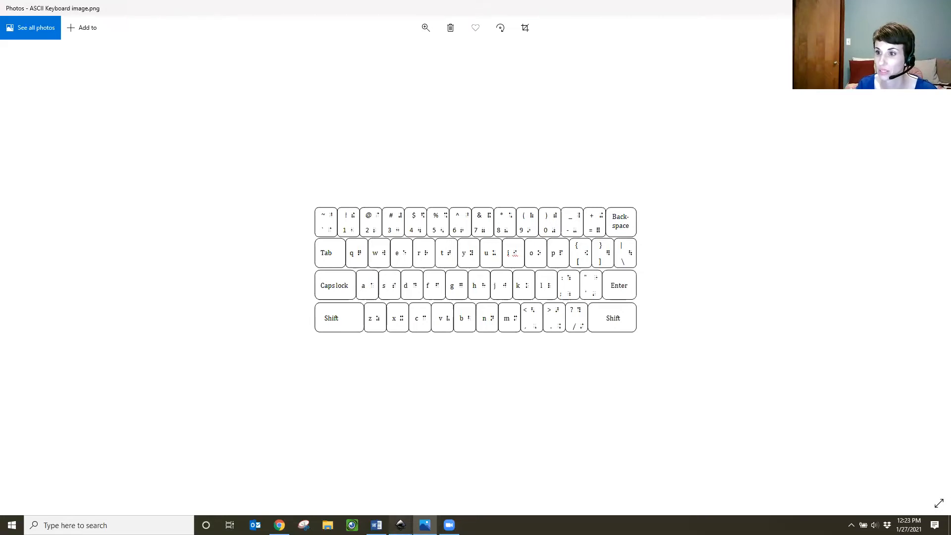
mouse_move(401, 525)
left_click(422, 452)
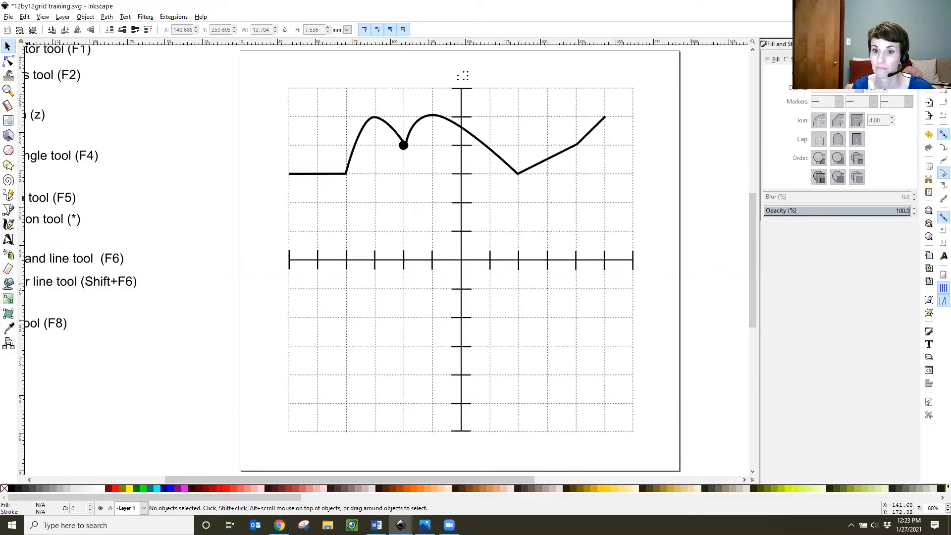
left_click(8, 240)
left_click(117, 203)
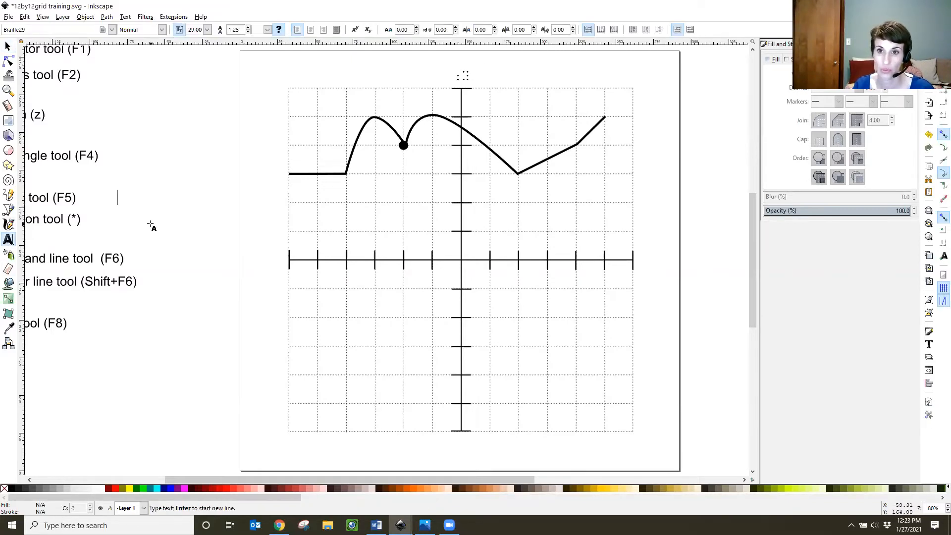
left_click(8, 46)
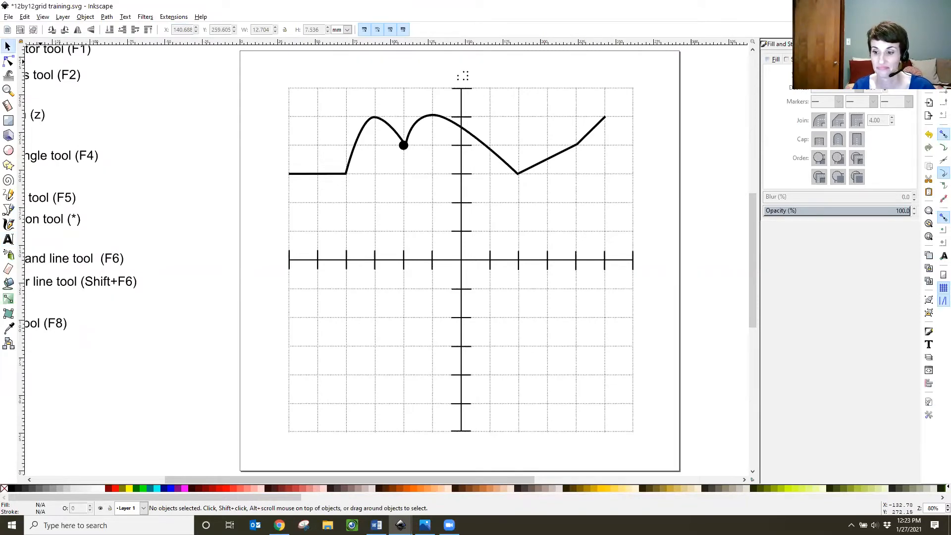
mouse_move(400, 525)
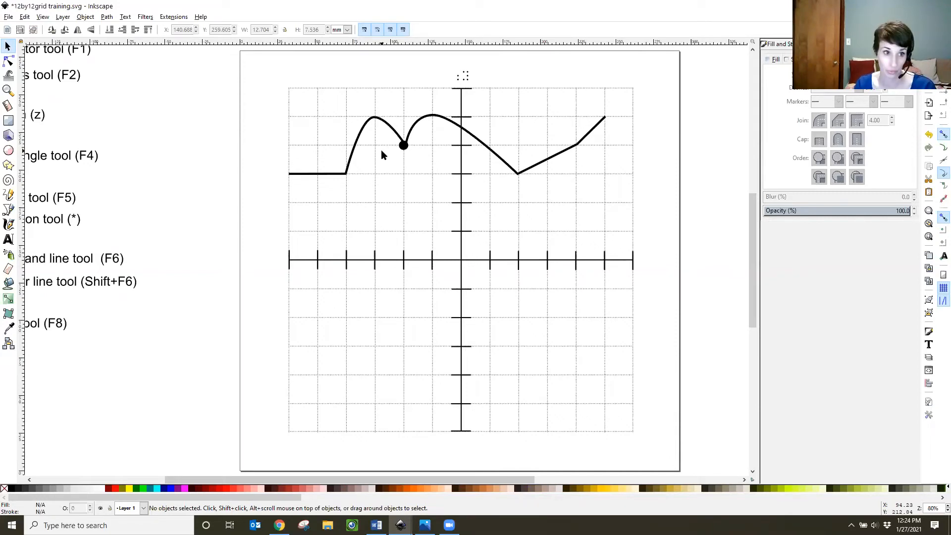
left_click(9, 18)
left_click(215, 95)
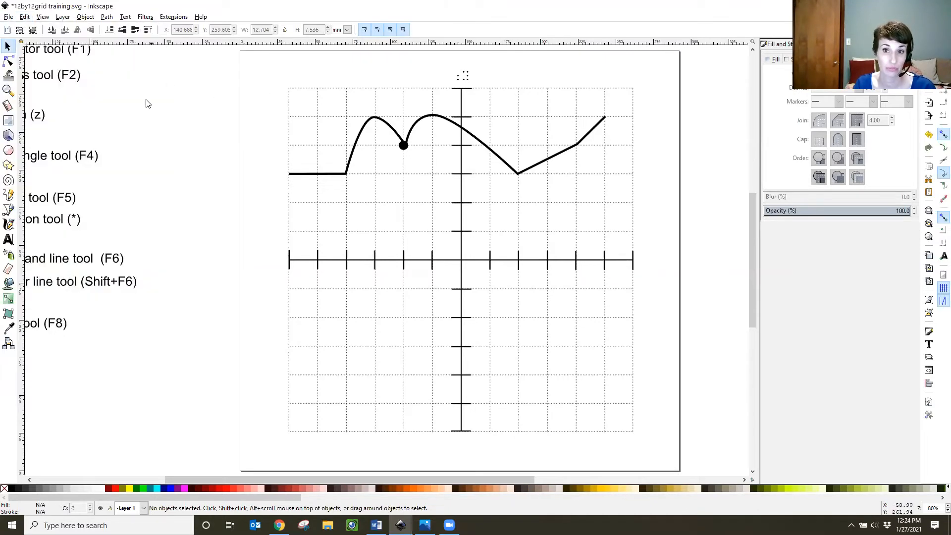
Step: Examine the braille fonts available for the Text tool, leaving the font choice as it is
left_click(8, 239)
left_click(122, 129)
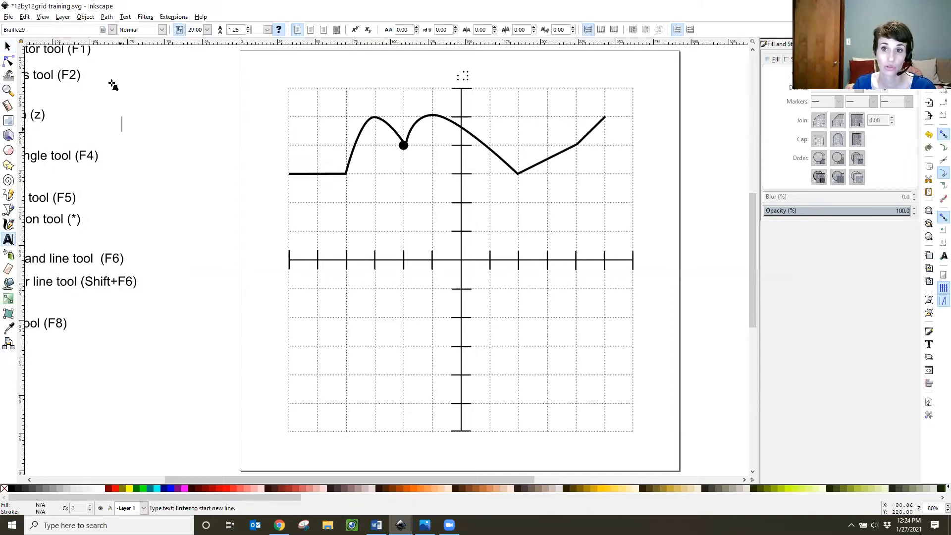
left_click(112, 29)
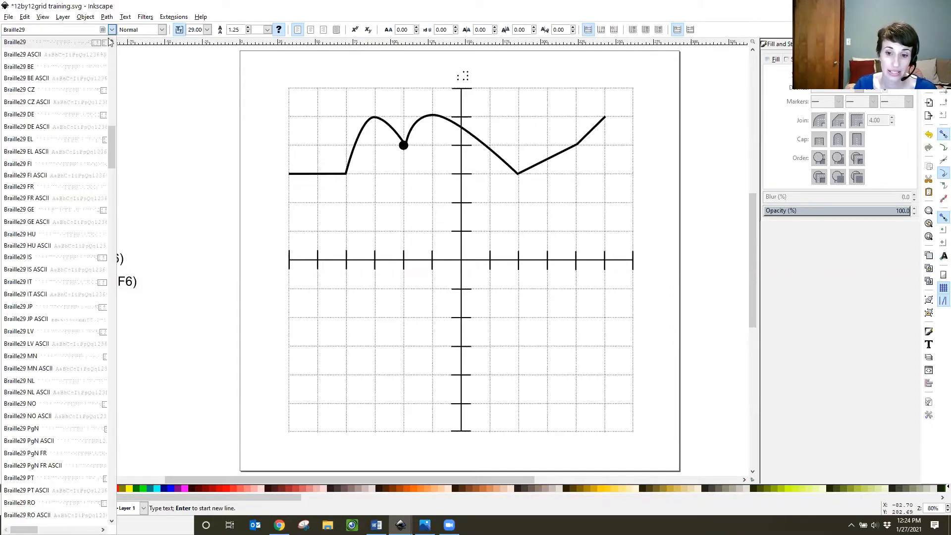
scroll(92, 307, "up", 4)
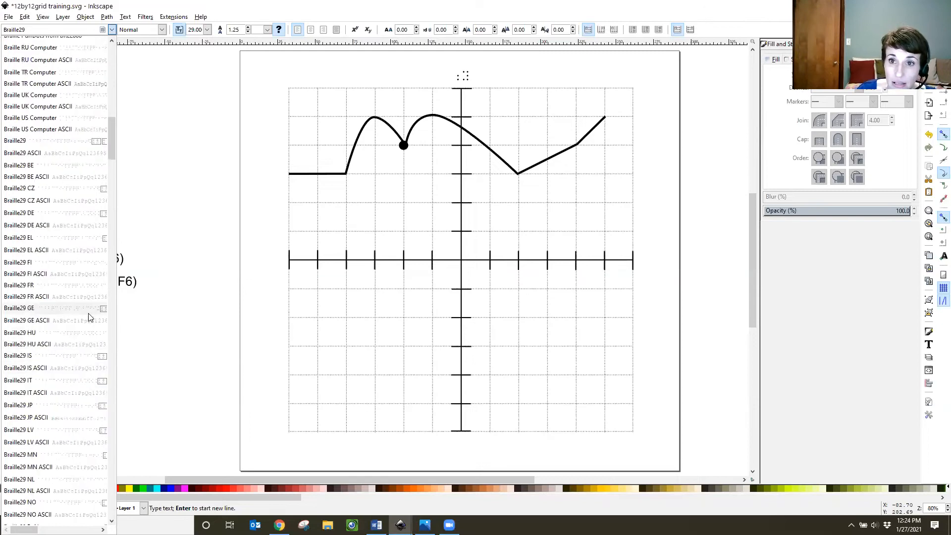
scroll(90, 317, "up", 11)
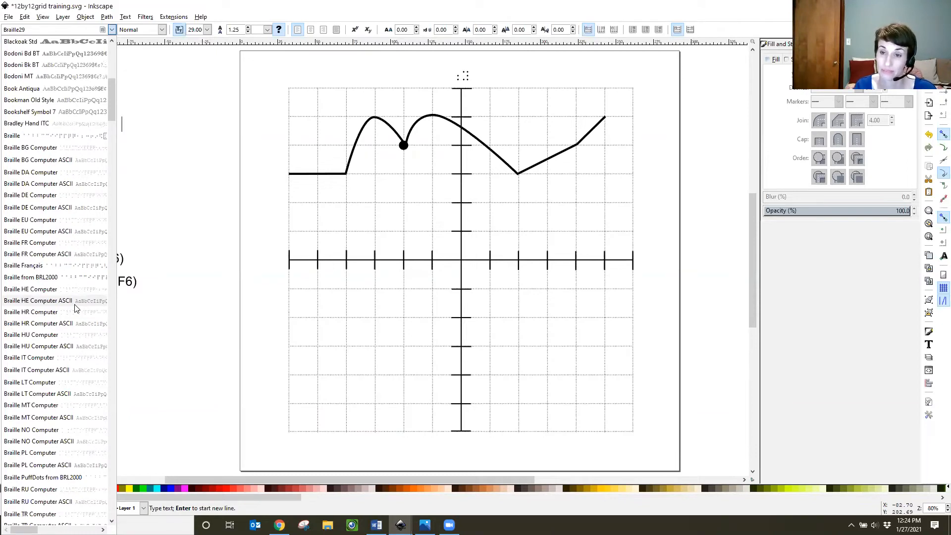
left_click(160, 217)
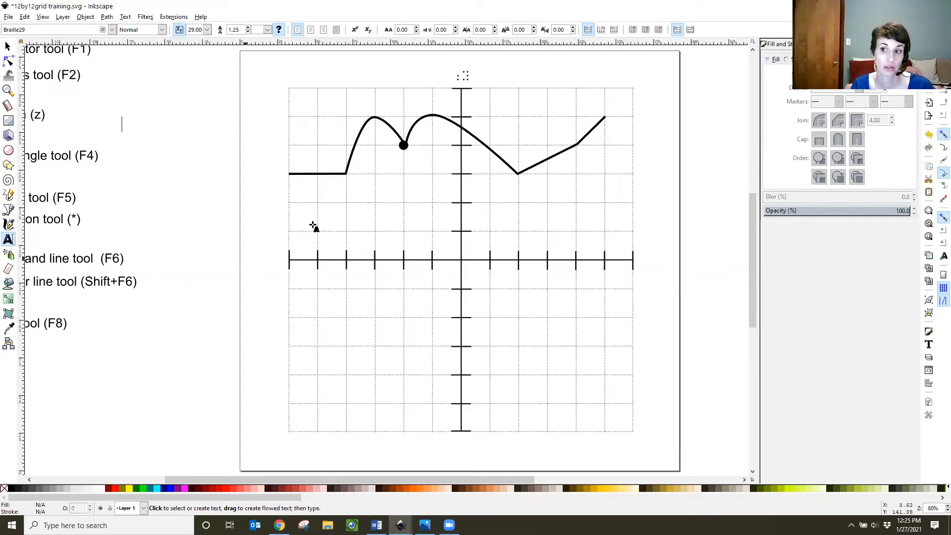
key("F1")
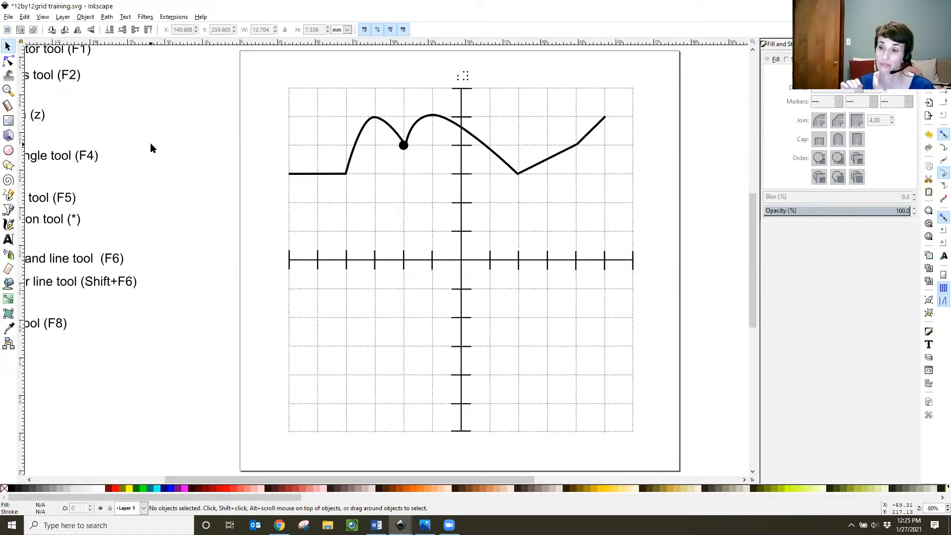
Step: Stretch the curved path horizontally to about 212.7 mm wide and deselect it
left_click(402, 144)
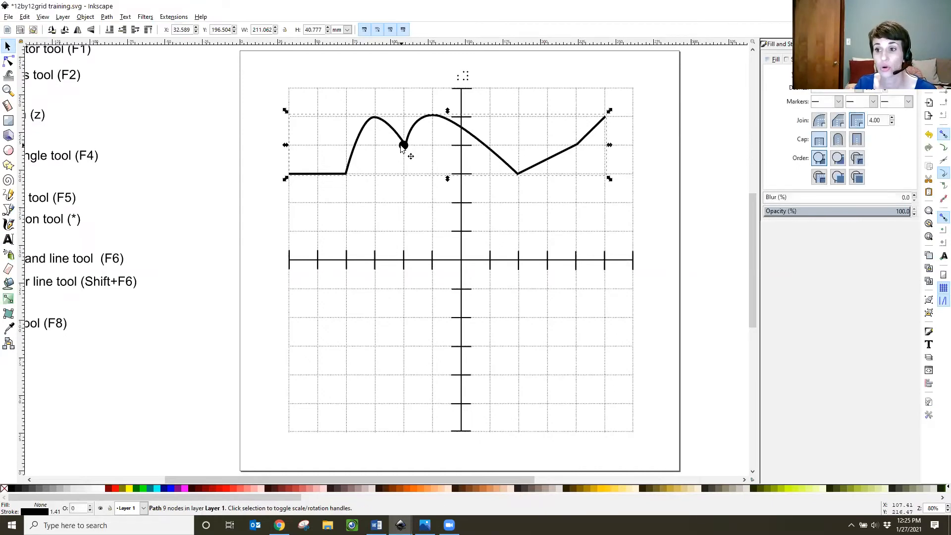
left_click(157, 115)
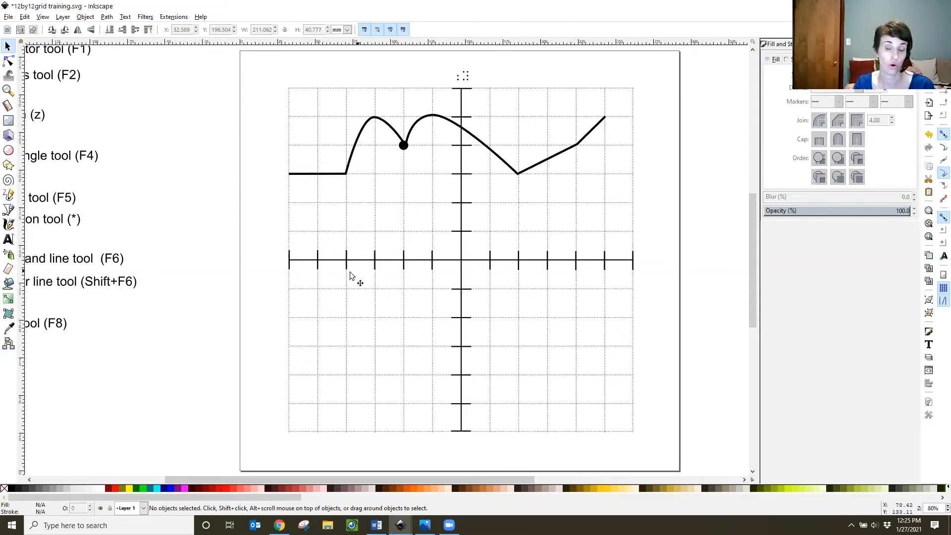
left_click(518, 174)
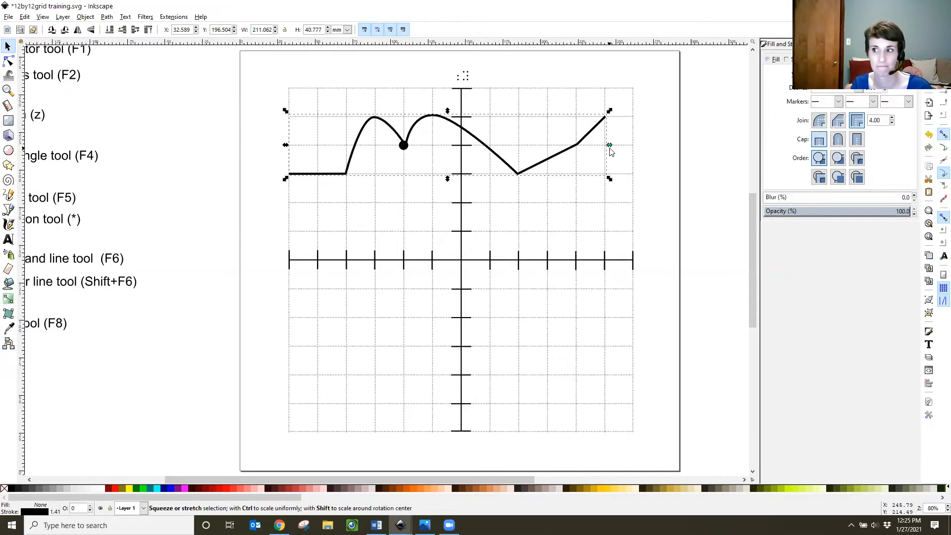
left_click_drag(610, 147, 613, 146)
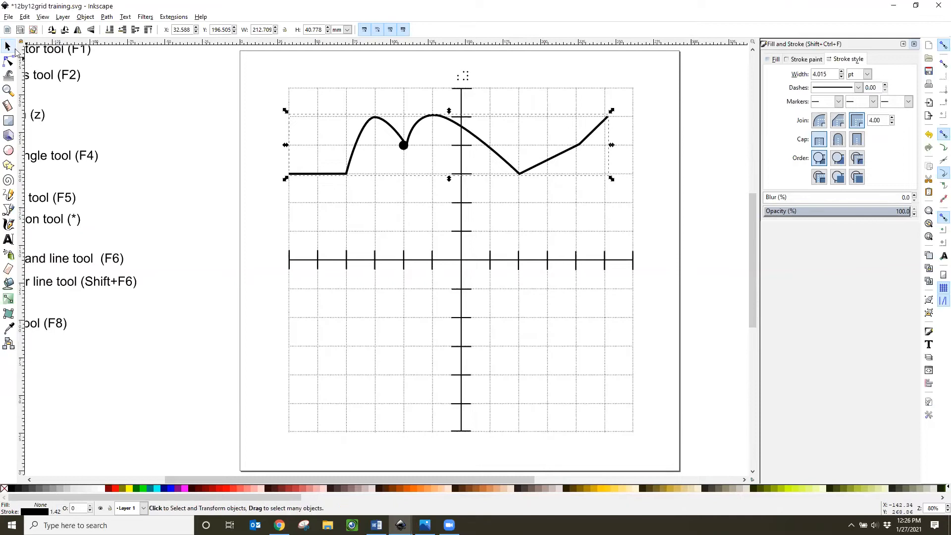
left_click(184, 127)
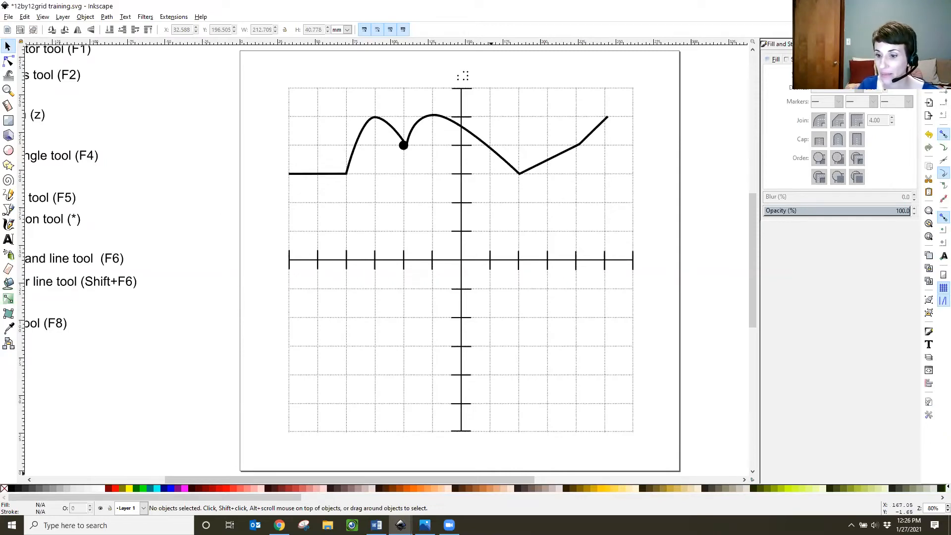
Step: Switch to the Clock training.svg drawing and select only the clock's solid horizontal hand
mouse_move(401, 525)
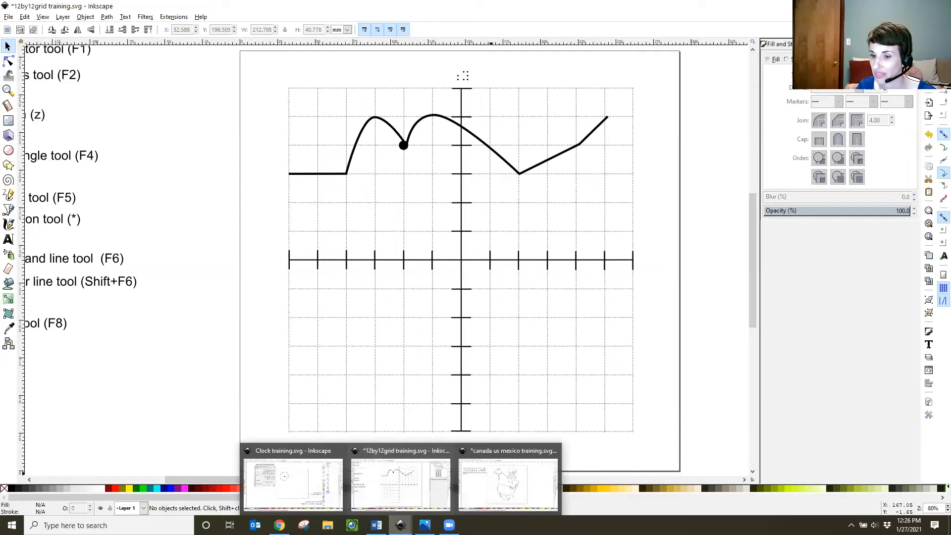
left_click(291, 452)
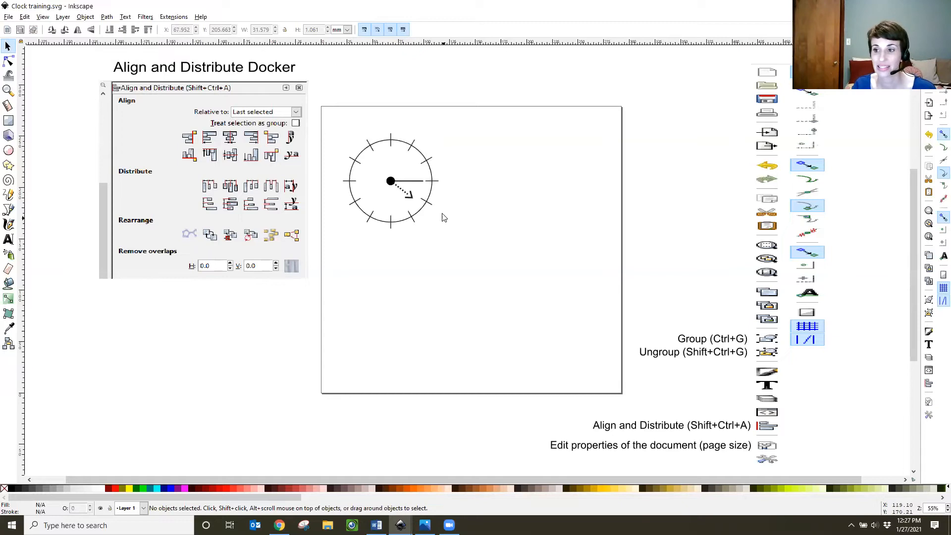
left_click(430, 181)
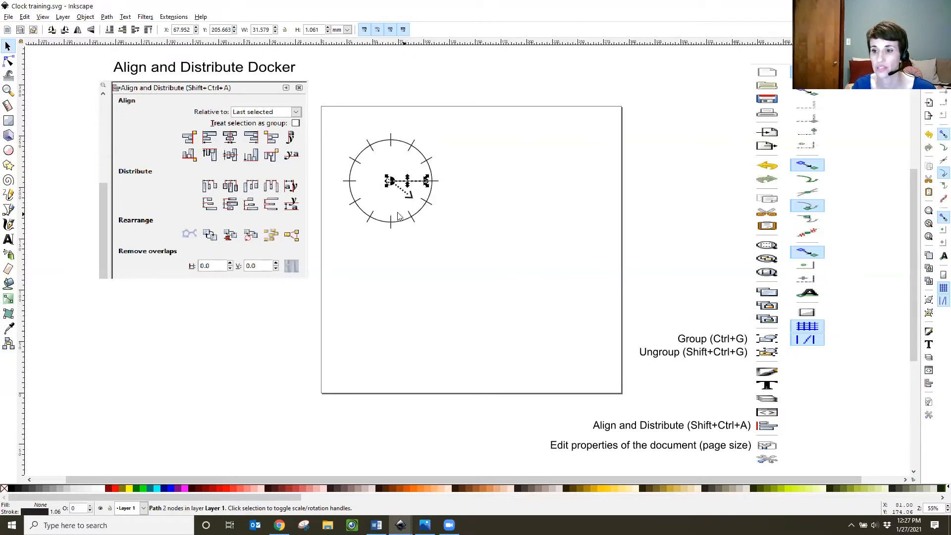
Step: Select every part of the clock and group them into one object
left_click(333, 211)
left_click_drag(328, 122, 489, 266)
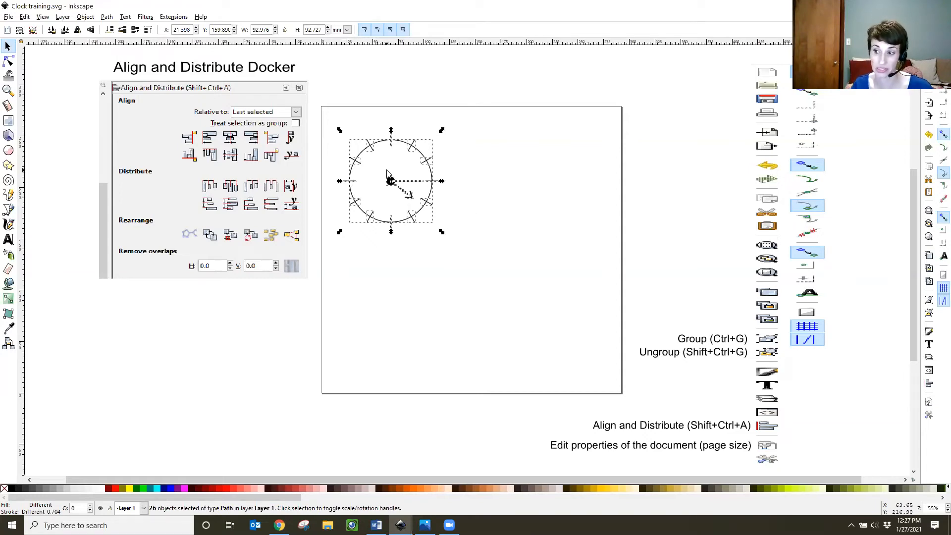
key("ctrl+g")
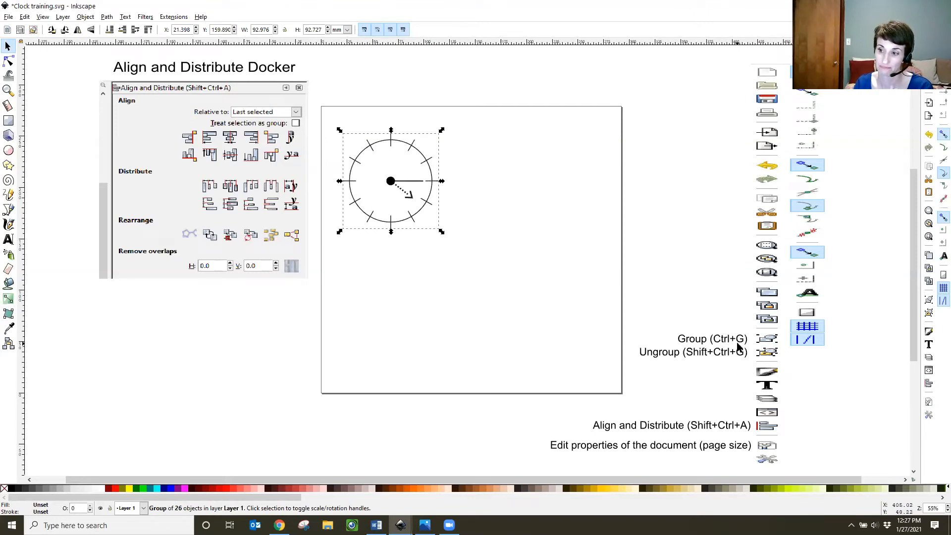
Step: Move the grouped clock to the page's lower right, and back to the upper-left area at about X 16.6 mm, Y 172.4 mm
mouse_move(401, 181)
left_mouse_down()
mouse_move(538, 190)
mouse_move(399, 189)
left_mouse_up()
left_click(328, 256)
left_click_drag(367, 225, 560, 322)
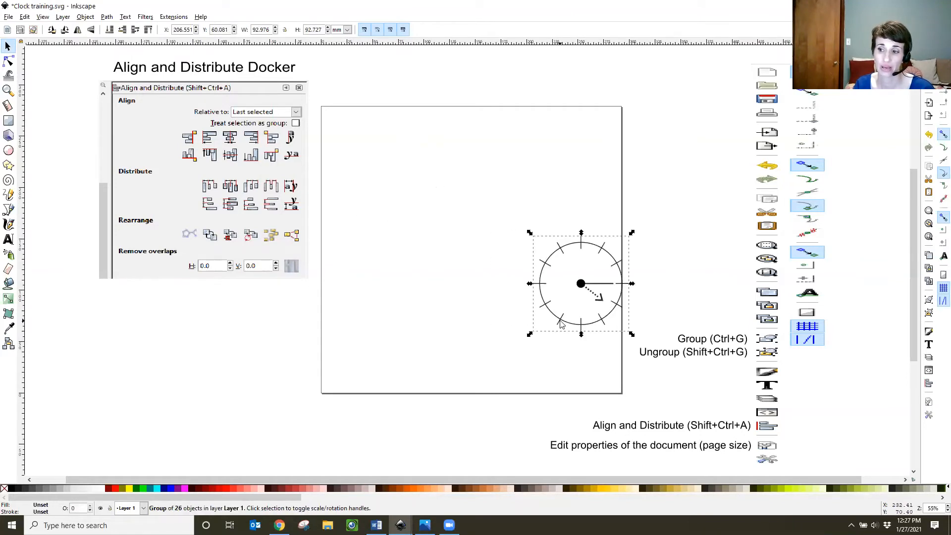
left_click_drag(582, 286, 386, 172)
left_click(544, 184)
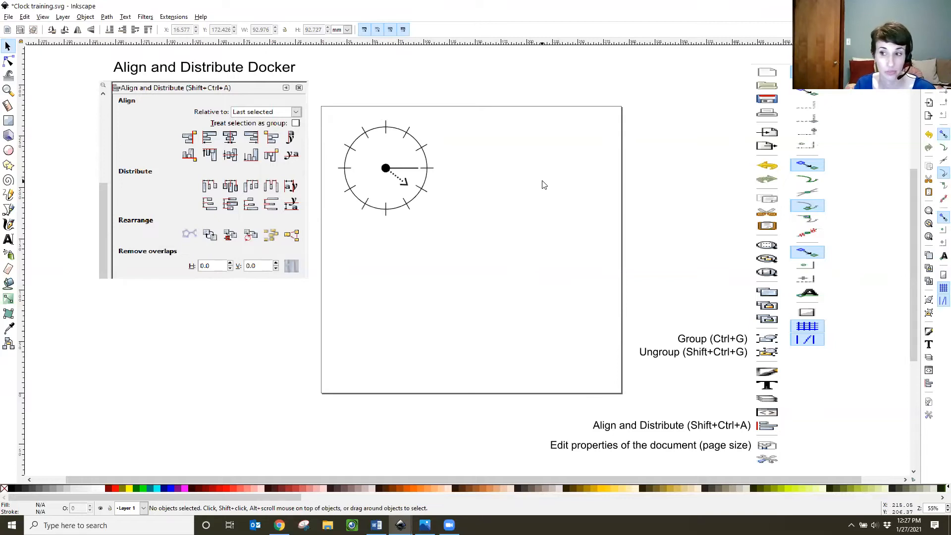
Step: Ungroup the clock and select all of its separate parts together again
left_click(427, 196)
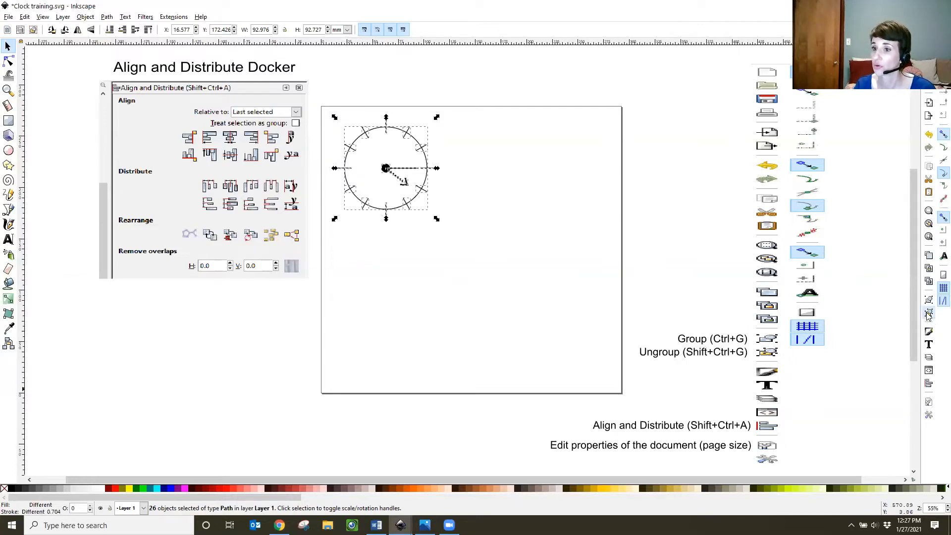
left_click(436, 275)
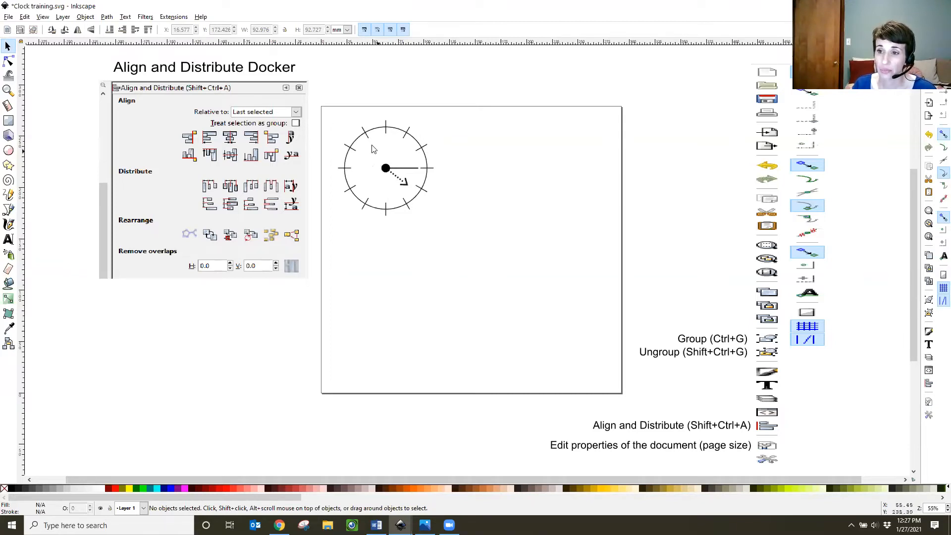
left_click_drag(328, 114, 462, 232)
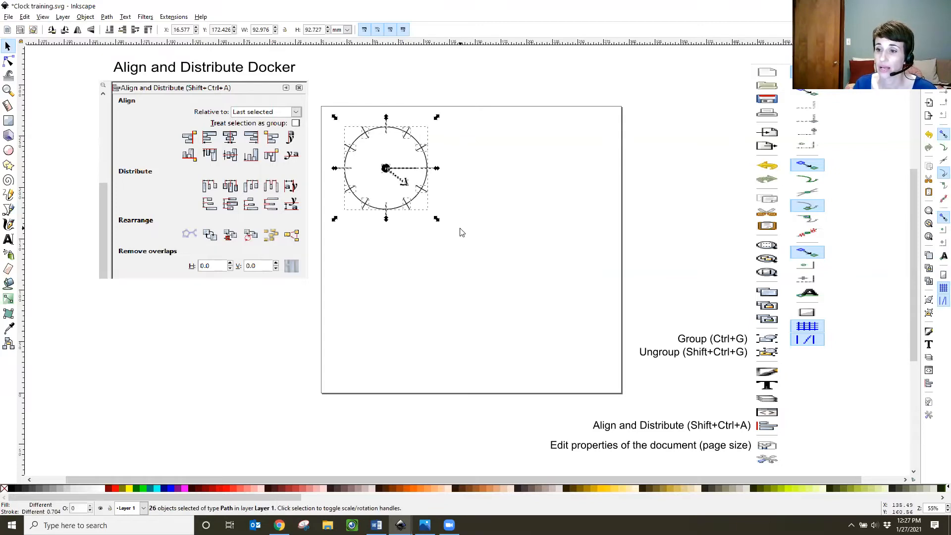
left_click(462, 233)
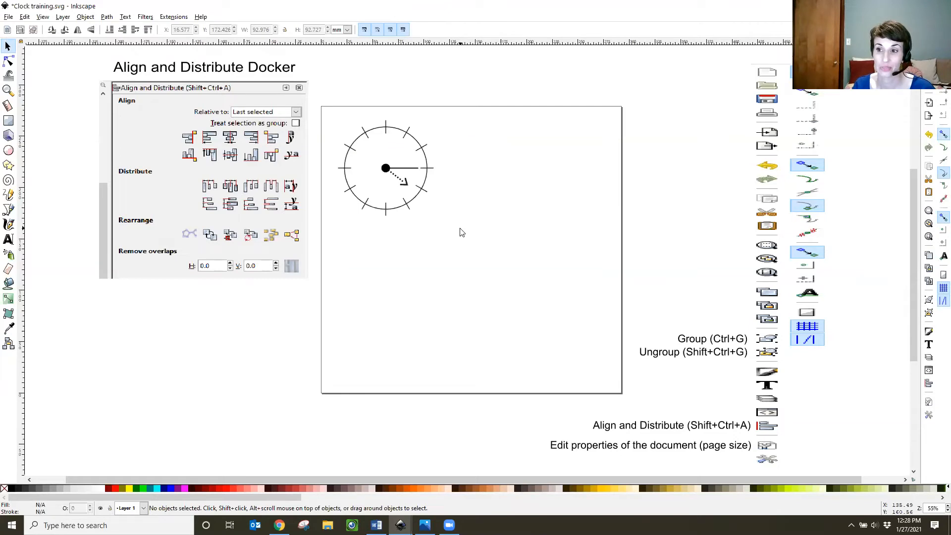
left_click_drag(329, 114, 462, 234)
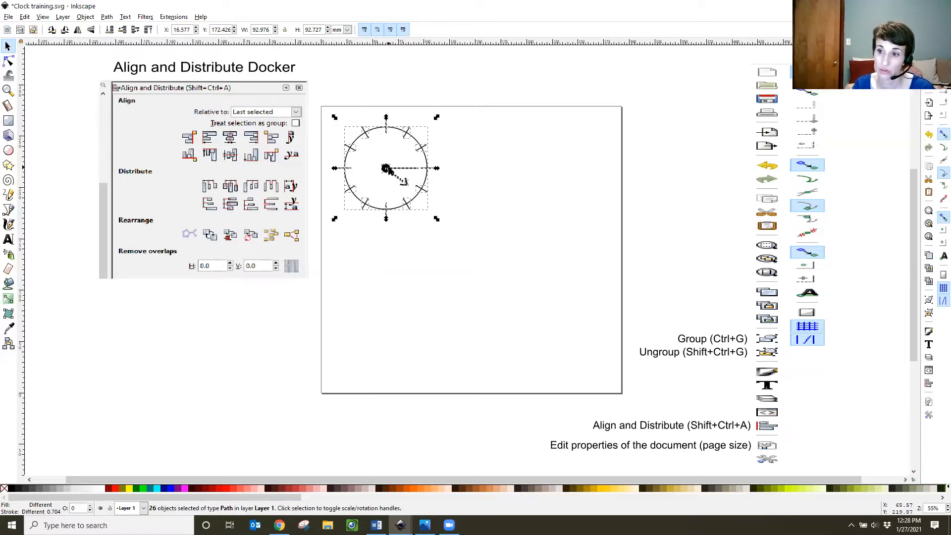
Step: Duplicate the clock three times, placing the copies to form two rows of two clocks on the page
key("ctrl+d")
left_click_drag(386, 169, 530, 171)
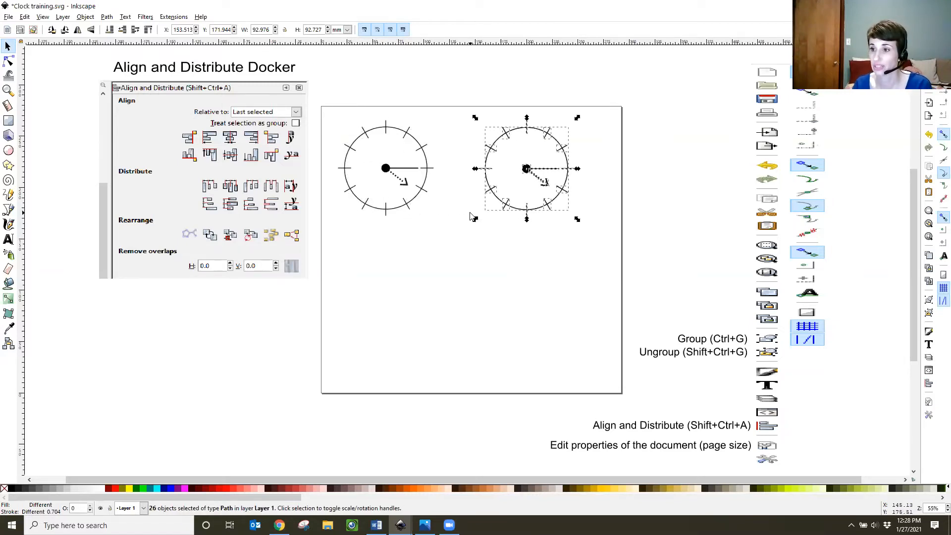
key("ctrl+d")
left_click_drag(525, 171, 528, 304)
key("ctrl+d")
left_click(284, 331)
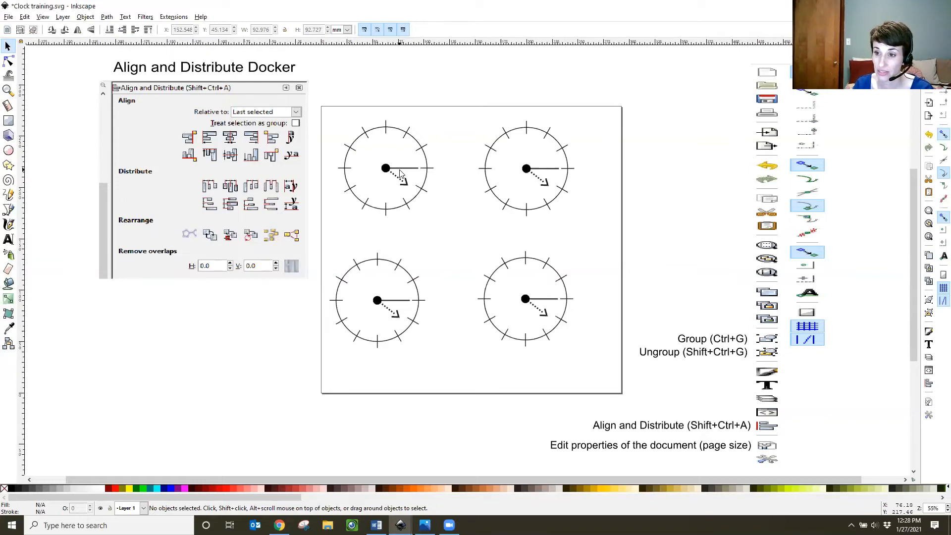
Step: Select the solid hand of the upper-left clock and move its rotation centre onto the clock's central dot
left_click(8, 91)
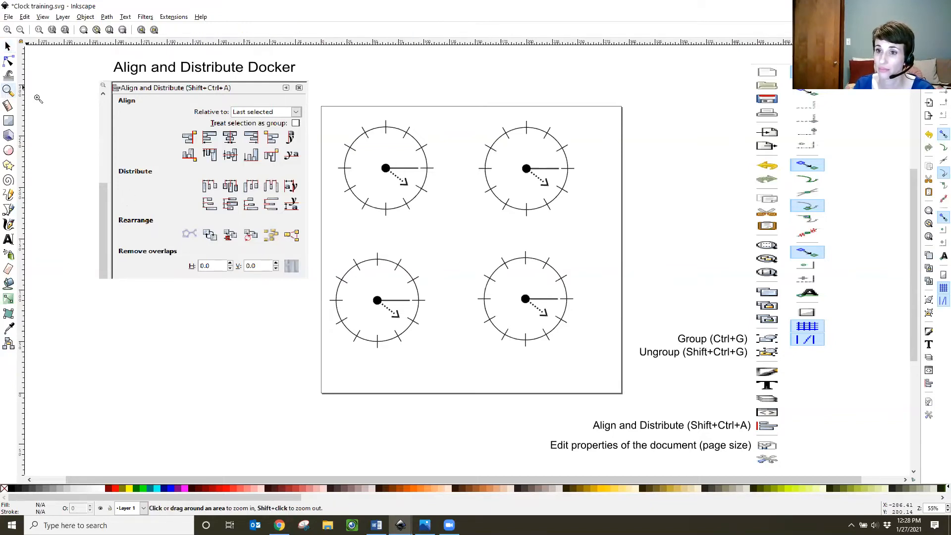
left_click(395, 174)
left_click(395, 173)
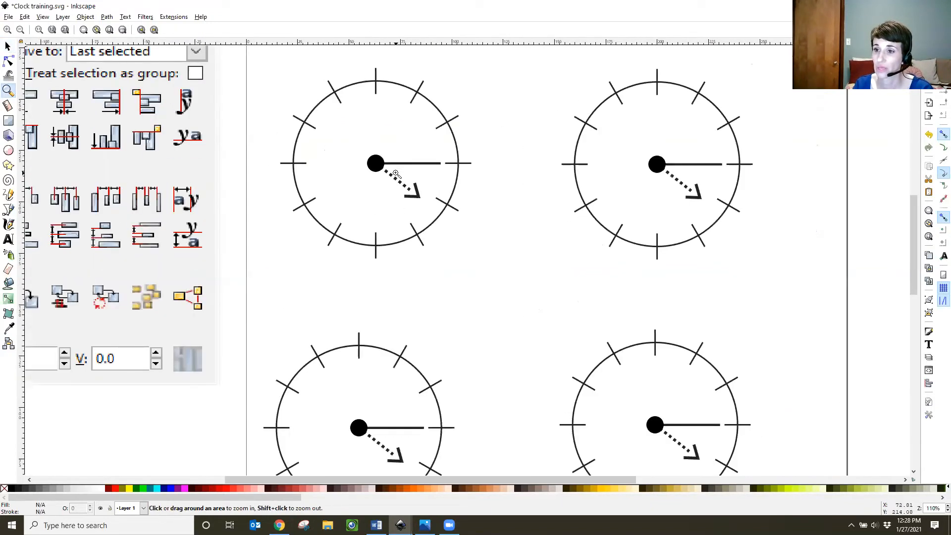
left_click(396, 173)
left_click(395, 173)
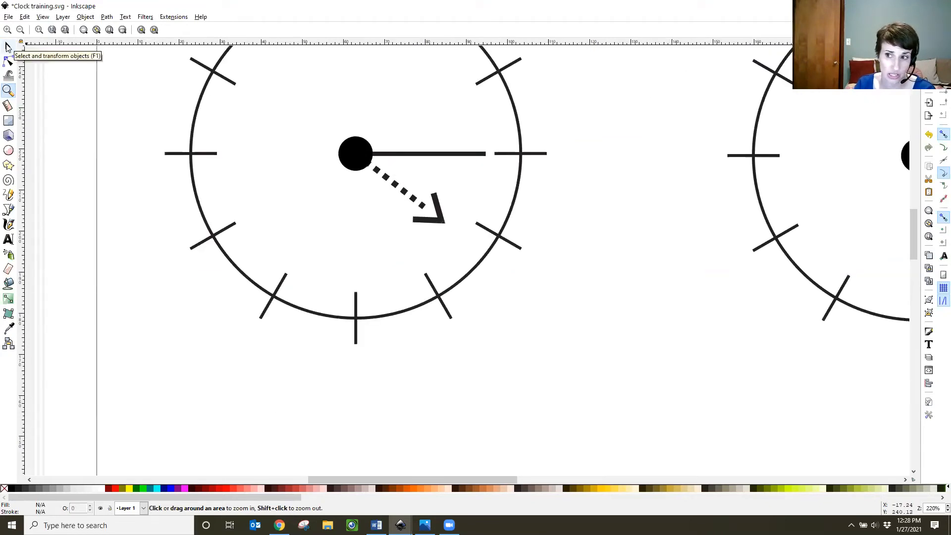
left_click(8, 47)
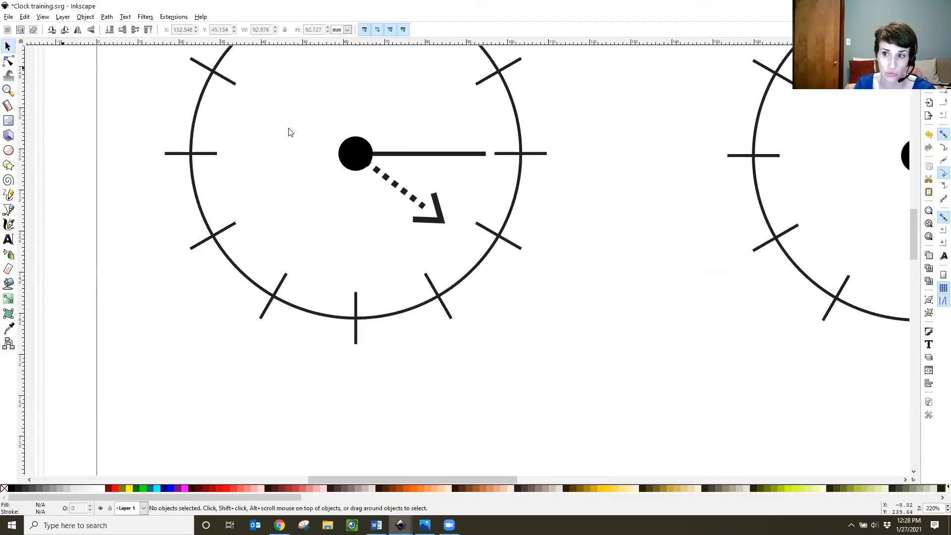
left_click(438, 157)
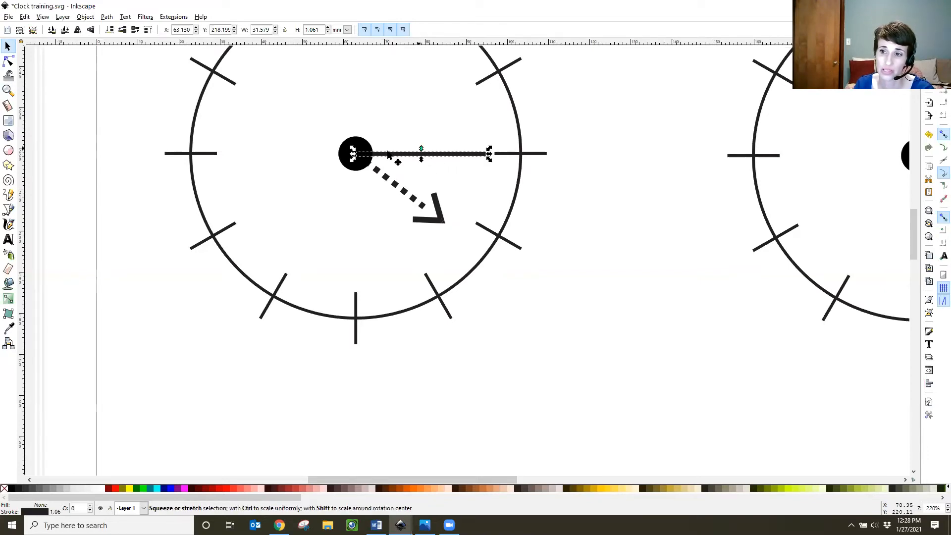
left_click(445, 156)
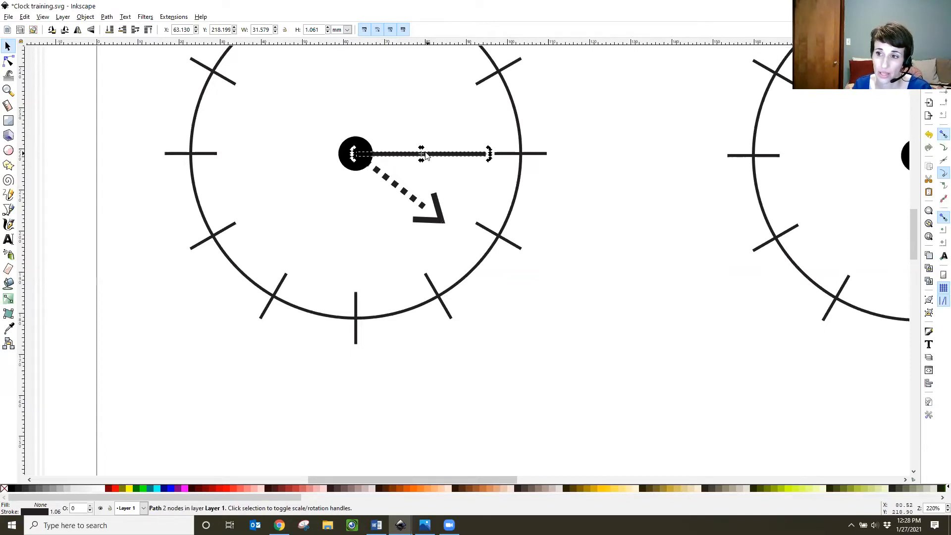
left_click_drag(422, 157, 361, 157)
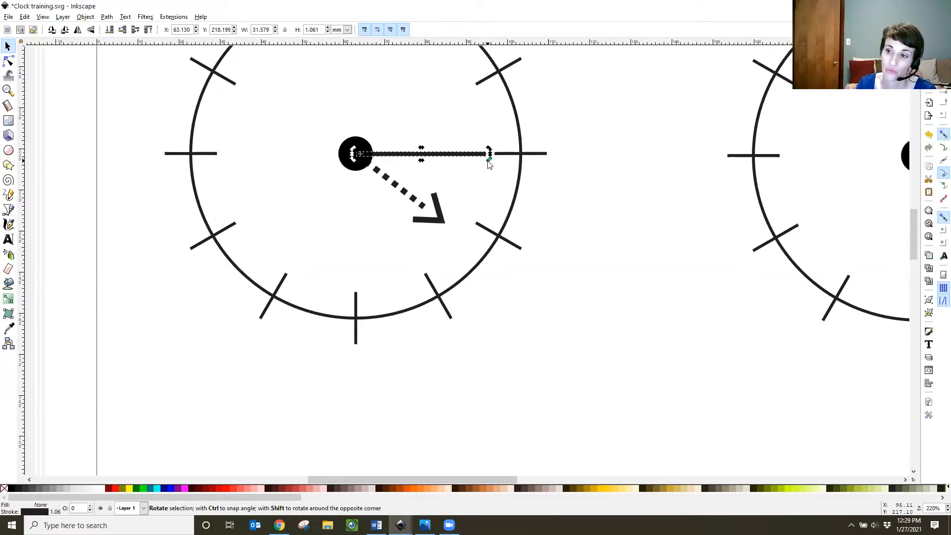
Step: Rotate the upper-left clock's solid hand around the central dot to point at the 7 o'clock mark, and deselect it
left_click_drag(488, 160, 309, 251)
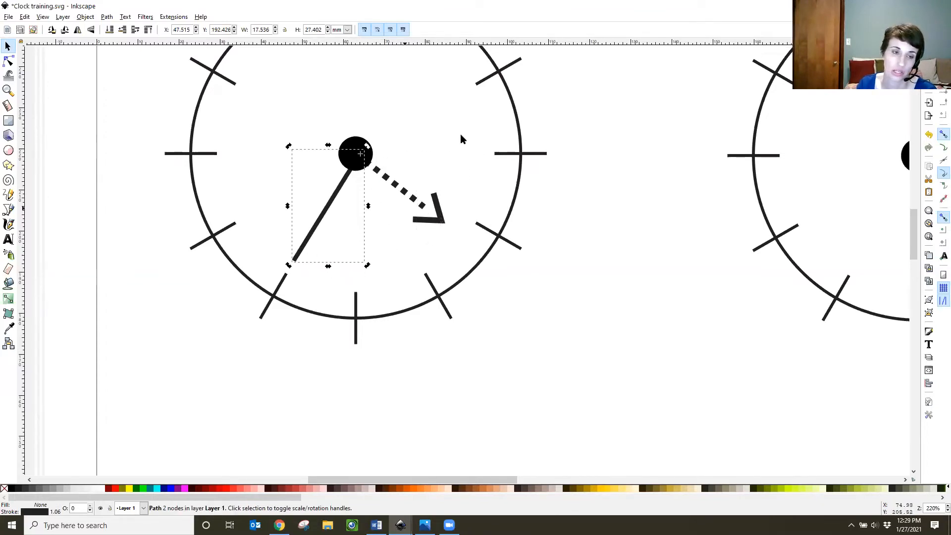
left_click(591, 197)
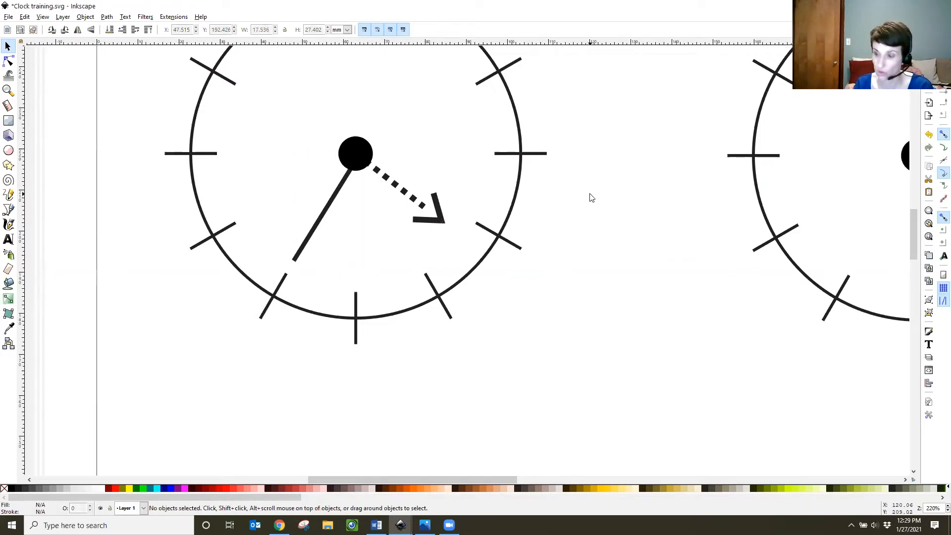
left_click(929, 224)
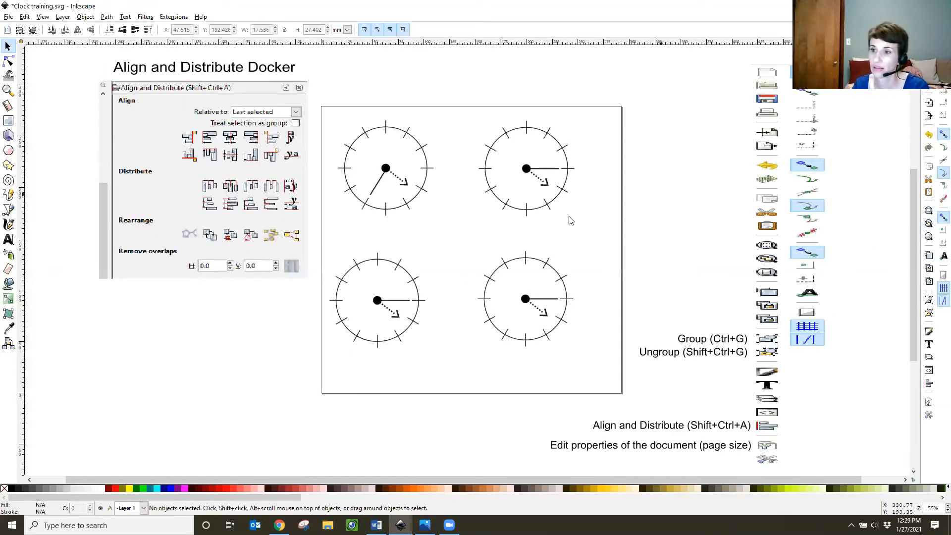
left_click(391, 300)
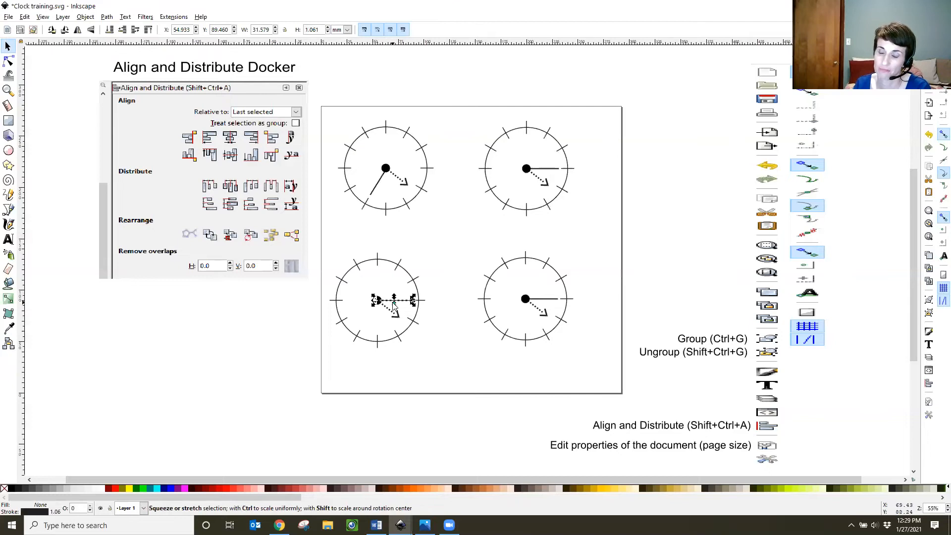
left_click(317, 342)
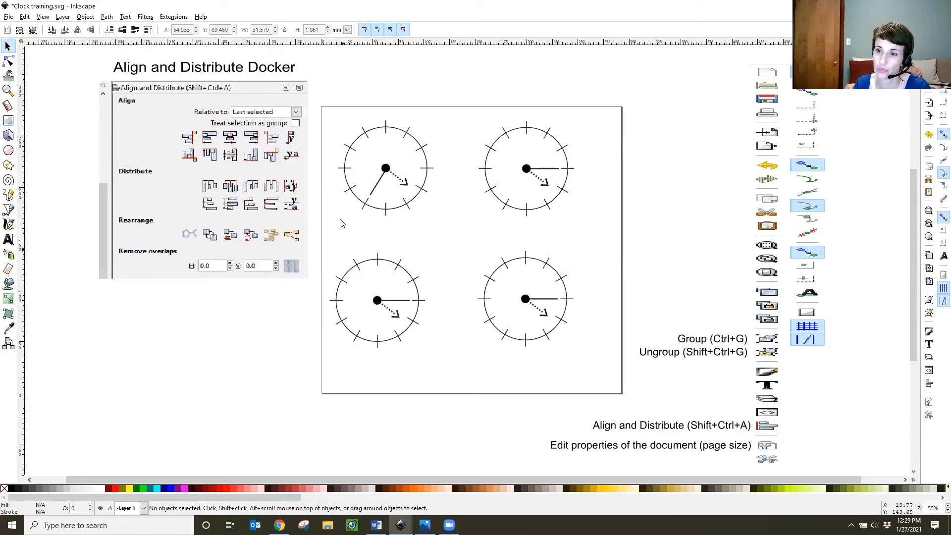
Step: Group all parts of the upper-left clock into one object and all parts of the upper-right clock into another
left_click_drag(333, 116, 441, 237)
key("ctrl+g")
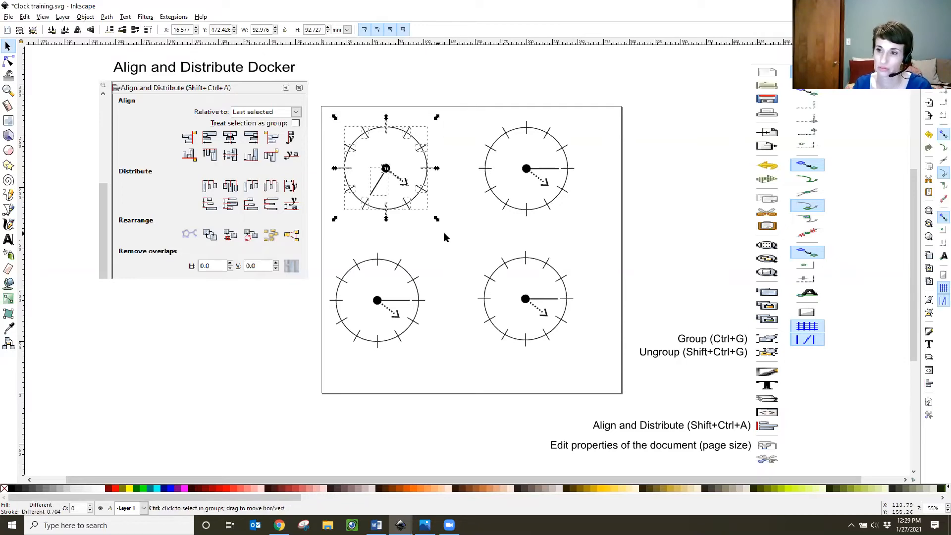
left_click_drag(458, 114, 587, 239)
key("ctrl+g")
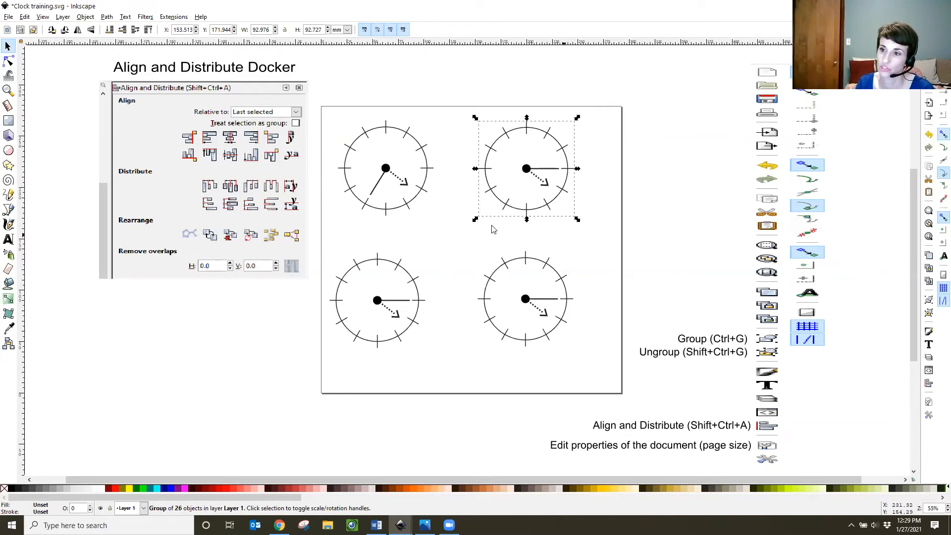
Step: Select both grouped upper clocks, align their top edges with Align and Distribute, and deselect them
left_click(403, 185, "shift")
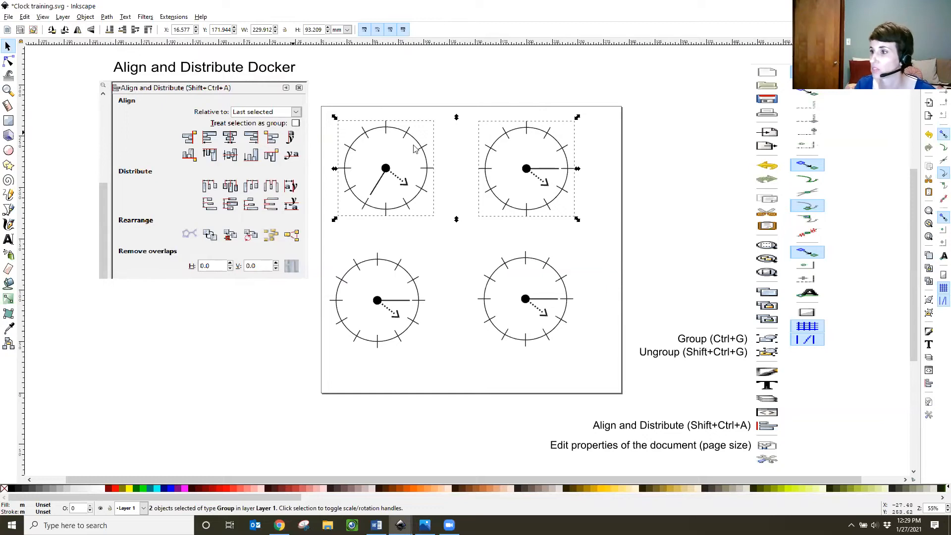
right_click(290, 308)
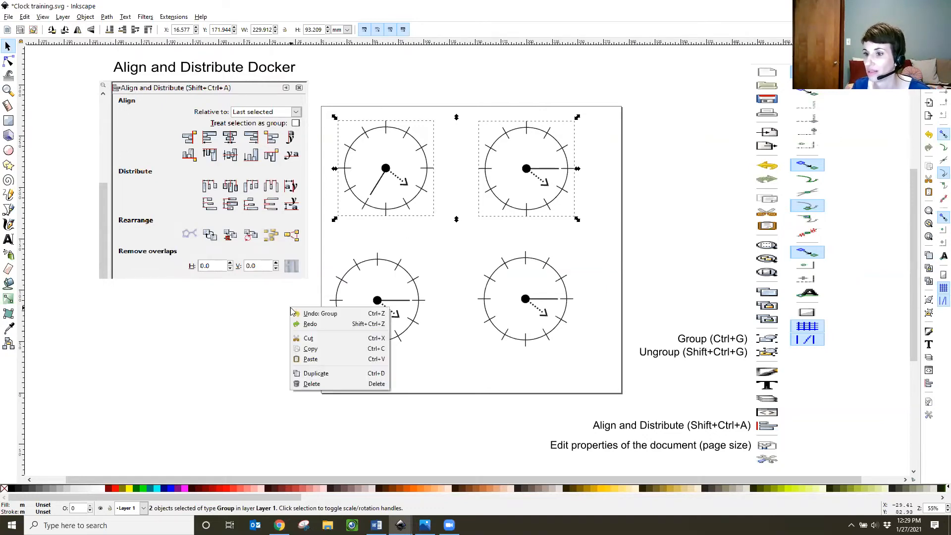
right_click(410, 212)
right_click(410, 211)
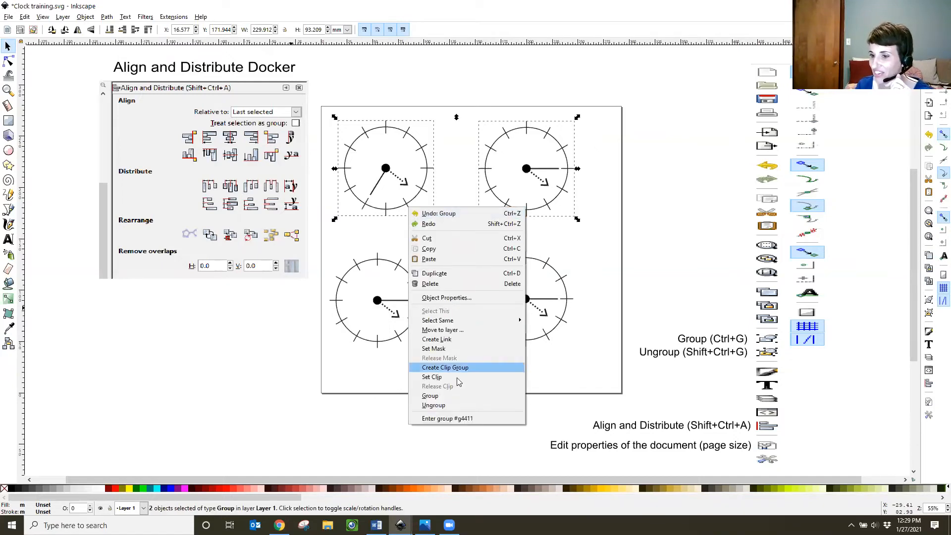
left_click(357, 322)
left_click(929, 384)
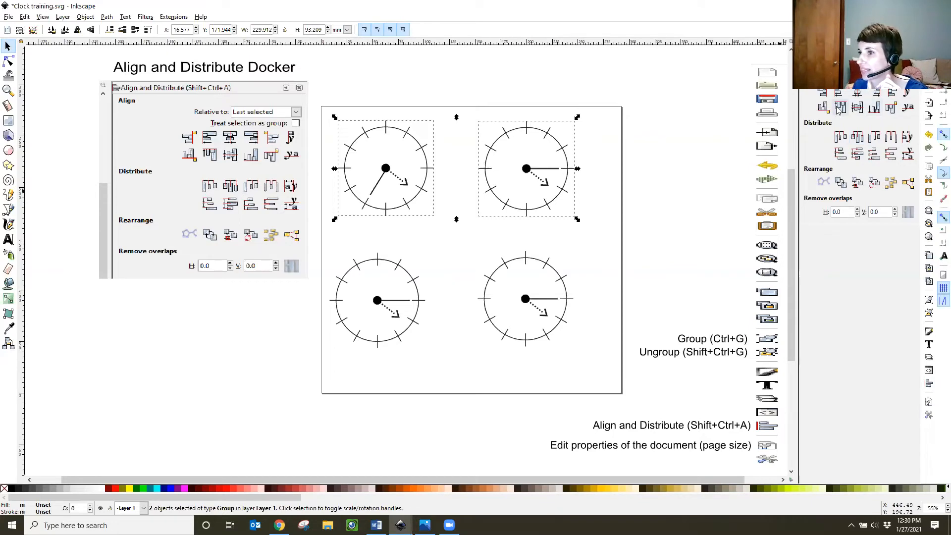
left_click(838, 108)
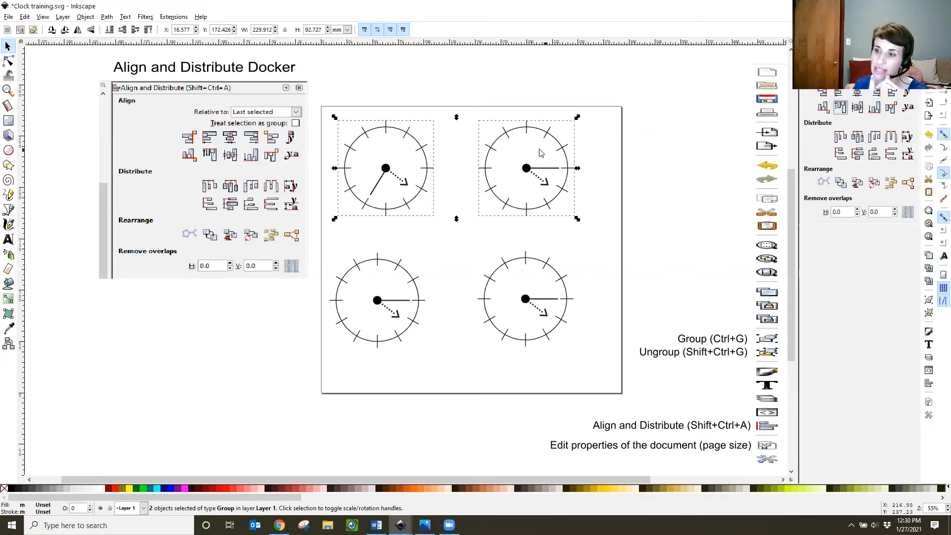
left_click(662, 148)
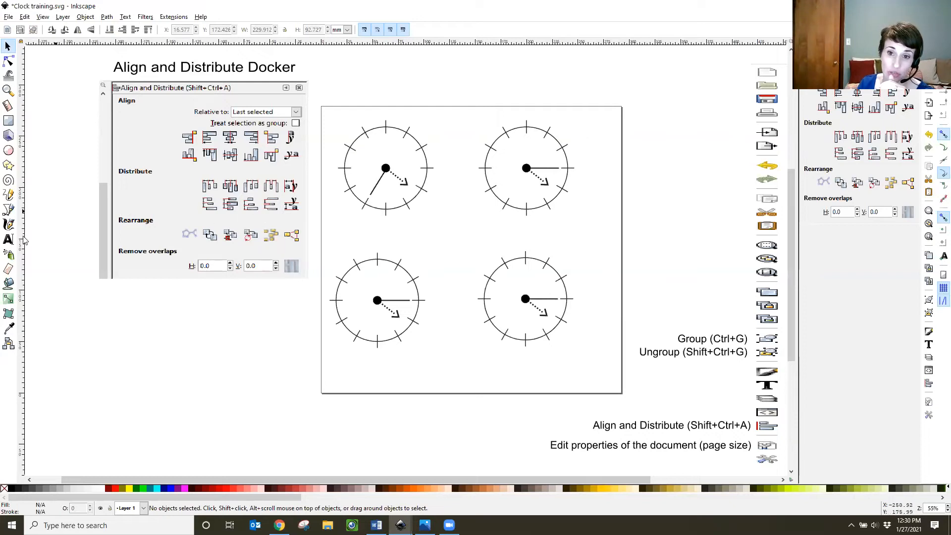
Step: Add four separate Braille29 text labels, #a, #b, #c and #d, one below another in the blank area beside the page
left_click(9, 240)
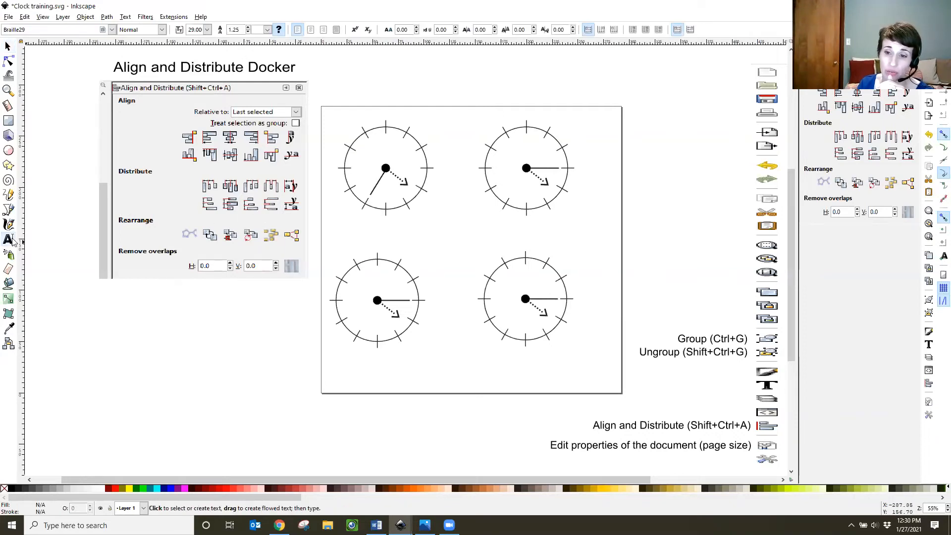
left_click(254, 303)
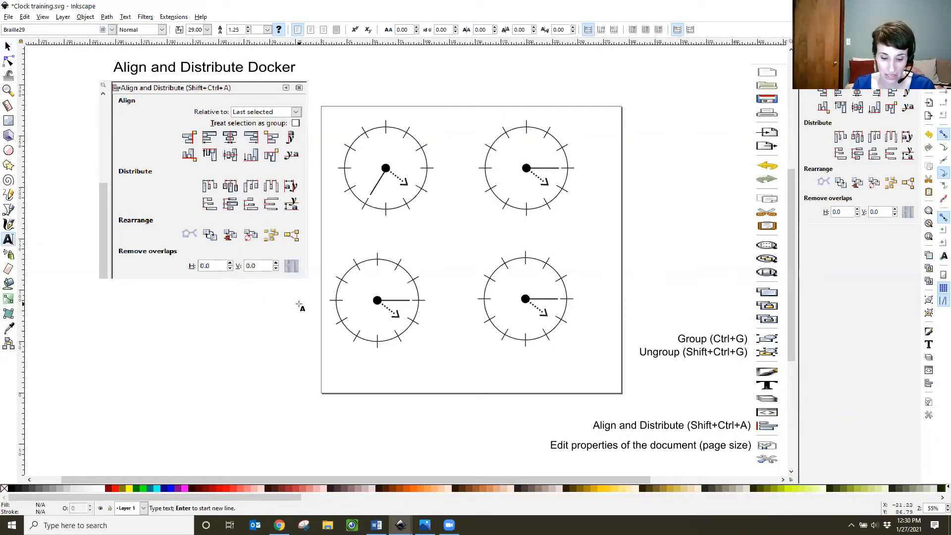
type("#a")
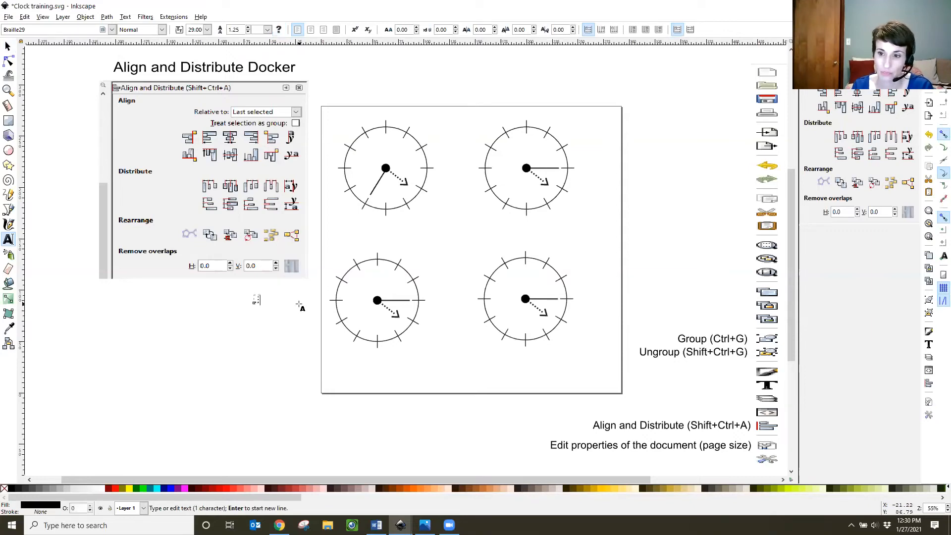
left_click(256, 318)
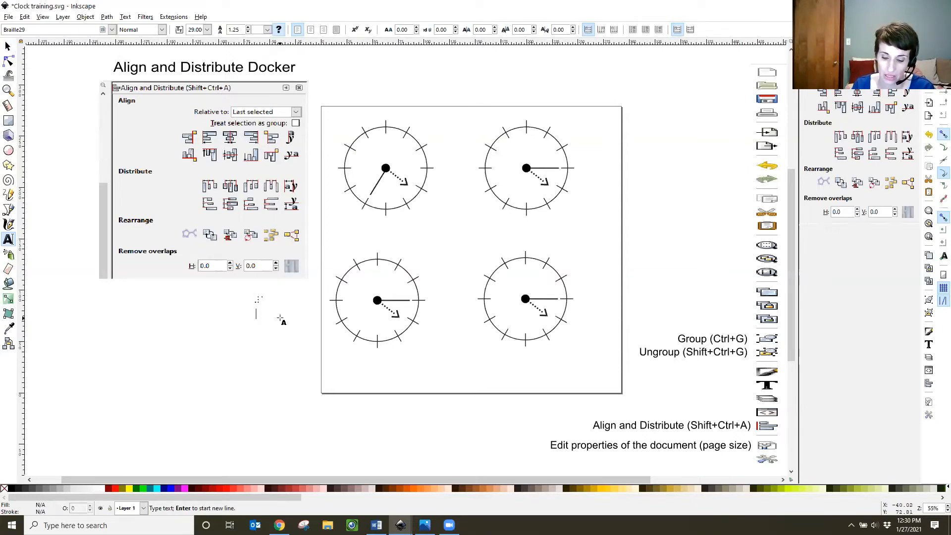
type("#b")
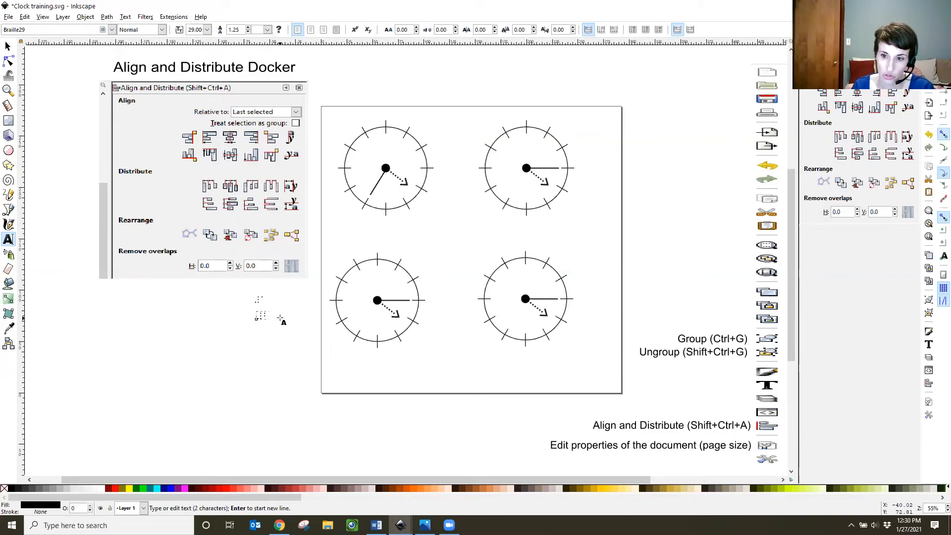
left_click(253, 349)
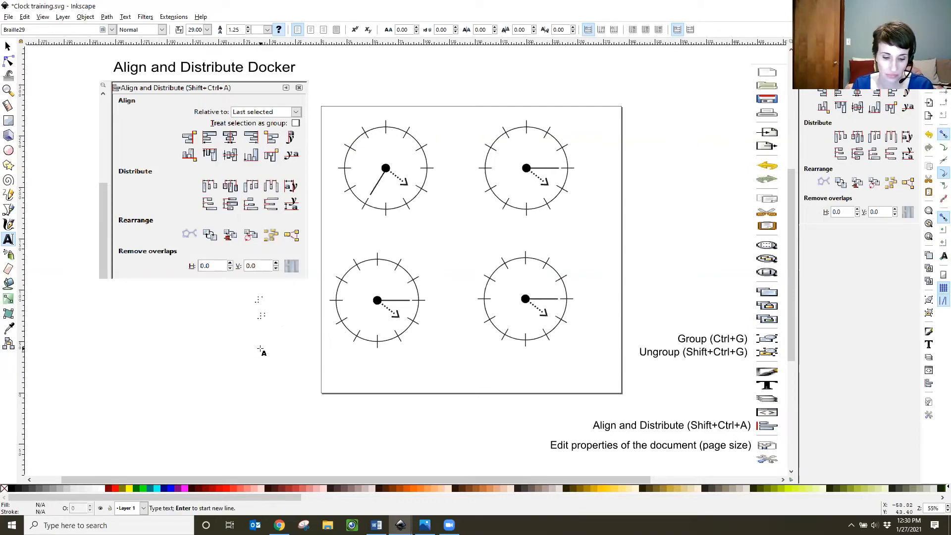
type("#c")
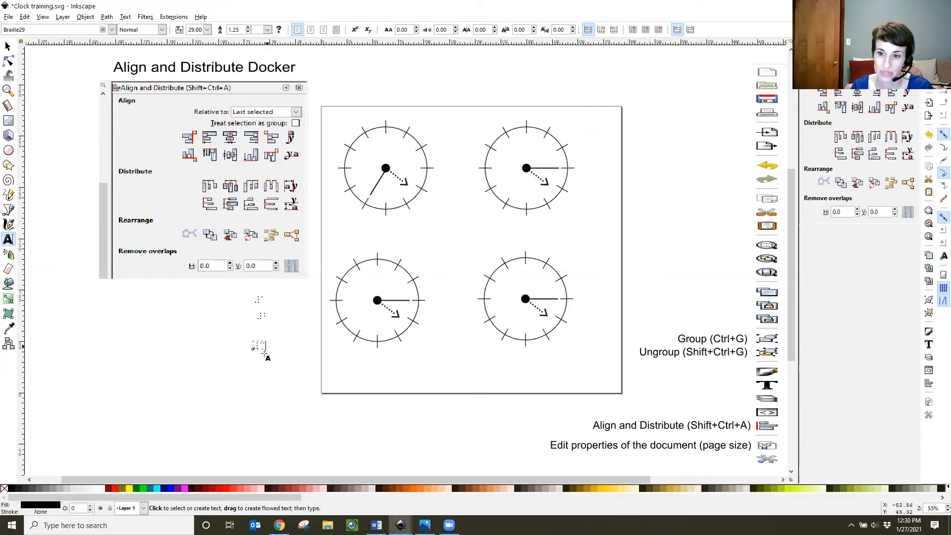
left_click(260, 366)
type("#d")
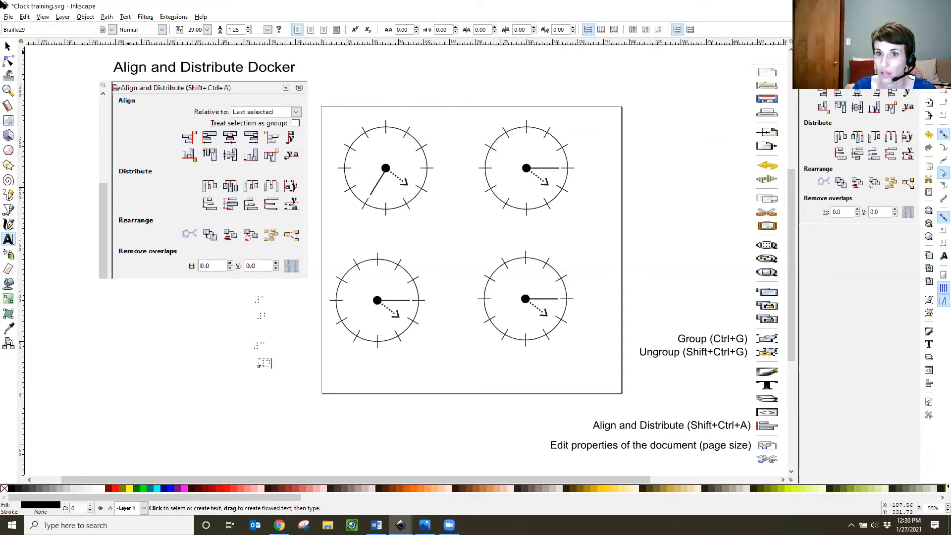
Step: Select all four braille labels beside the page and align their left edges
left_click(6, 47)
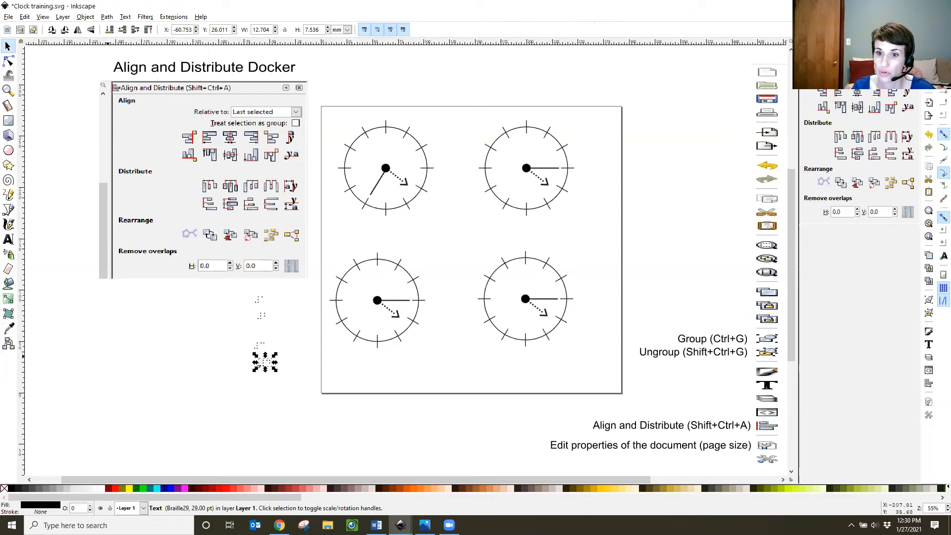
left_click(8, 90)
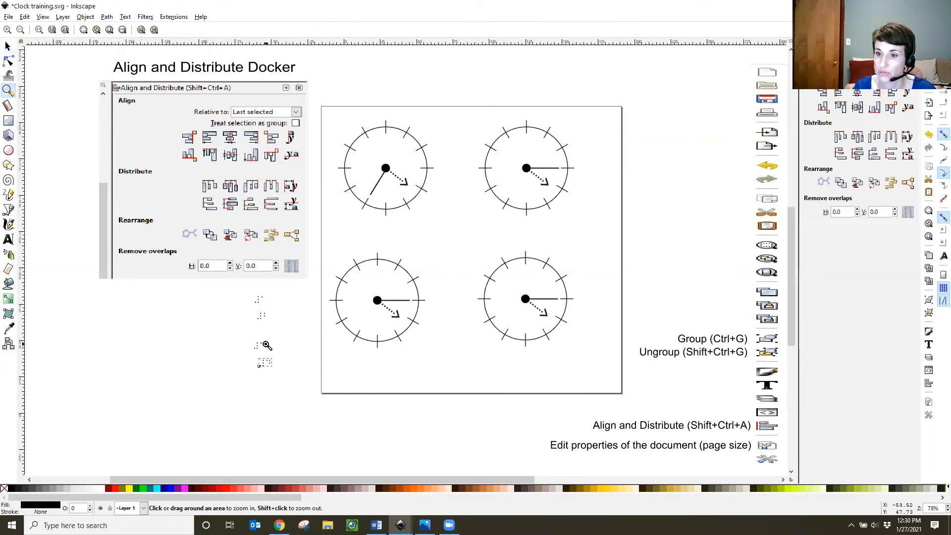
left_click(266, 345)
left_click(265, 345)
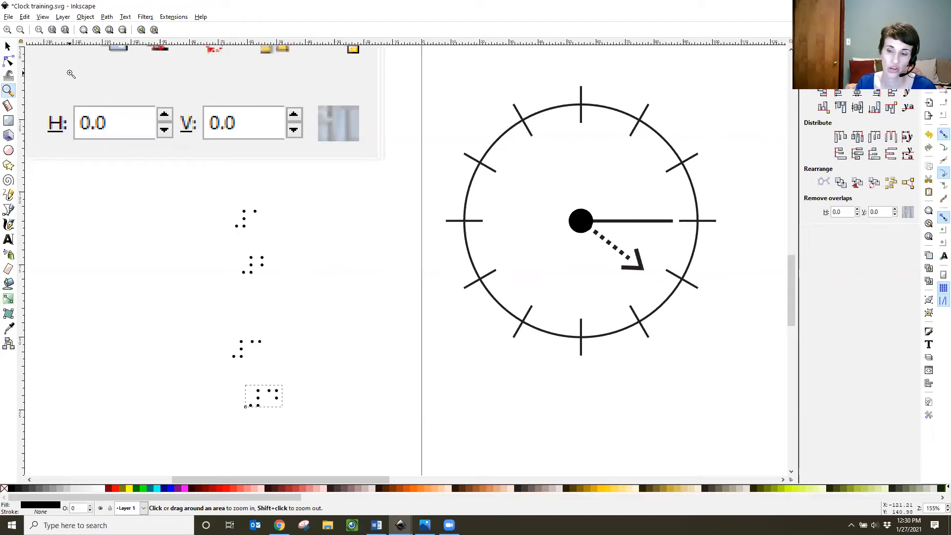
key("s")
left_click(188, 196)
left_click_drag(189, 184, 345, 435)
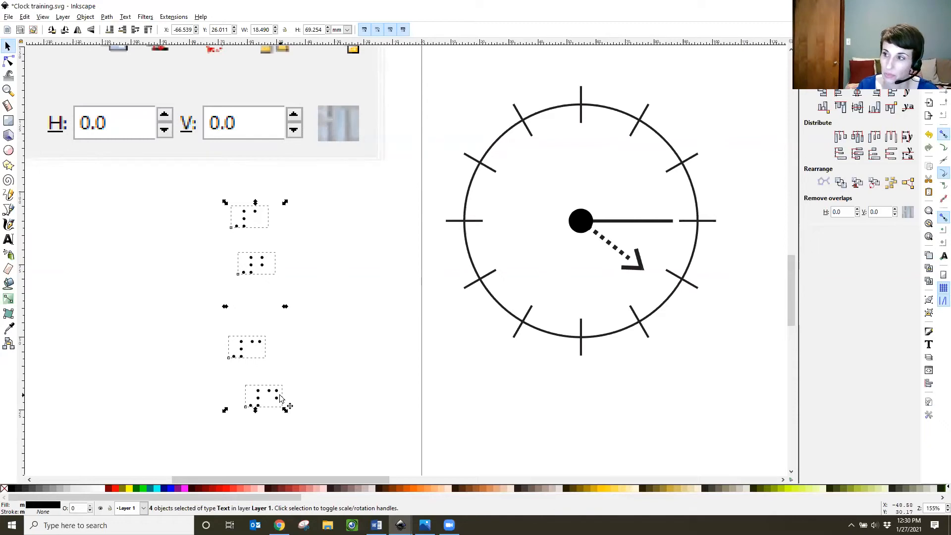
left_click(845, 93)
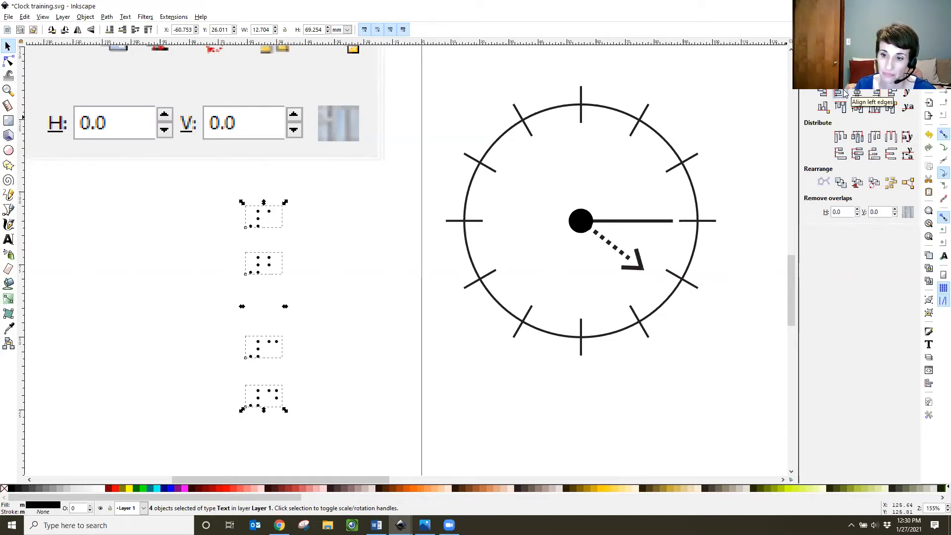
Step: Distribute the four braille labels beside the page with equal vertical gaps between them and deselect them
left_click(893, 155)
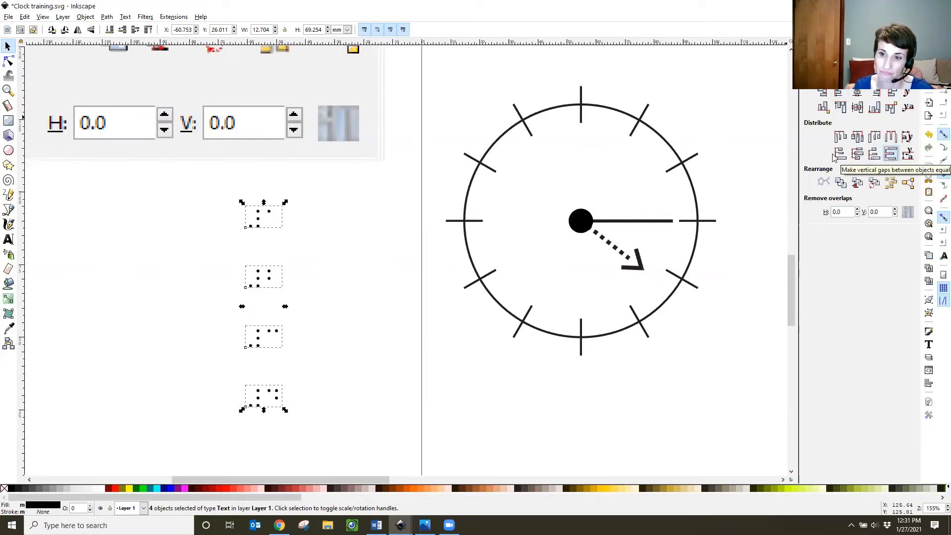
left_click(386, 368)
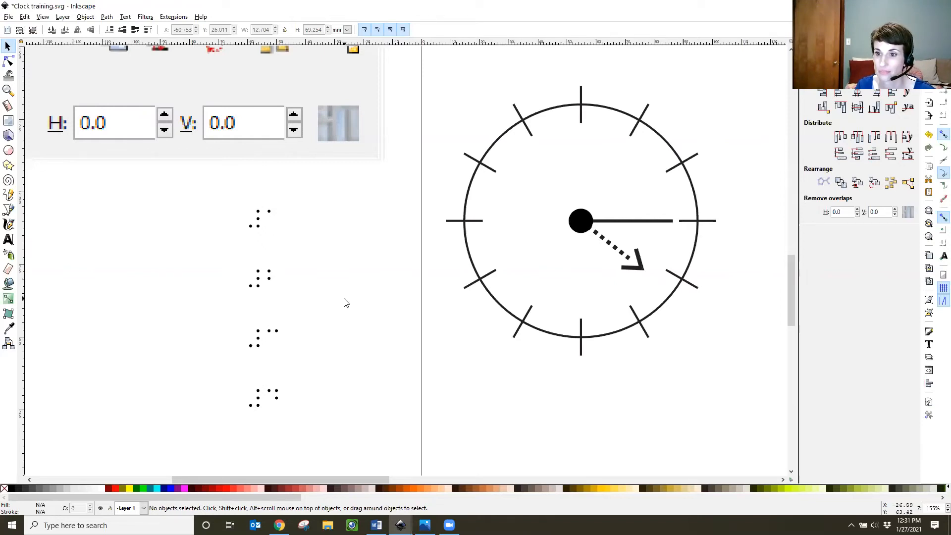
Step: Draw a rectangle about 40 by 18 mm beside the braille labels and resize it to about 35 by 20 mm
left_click(8, 120)
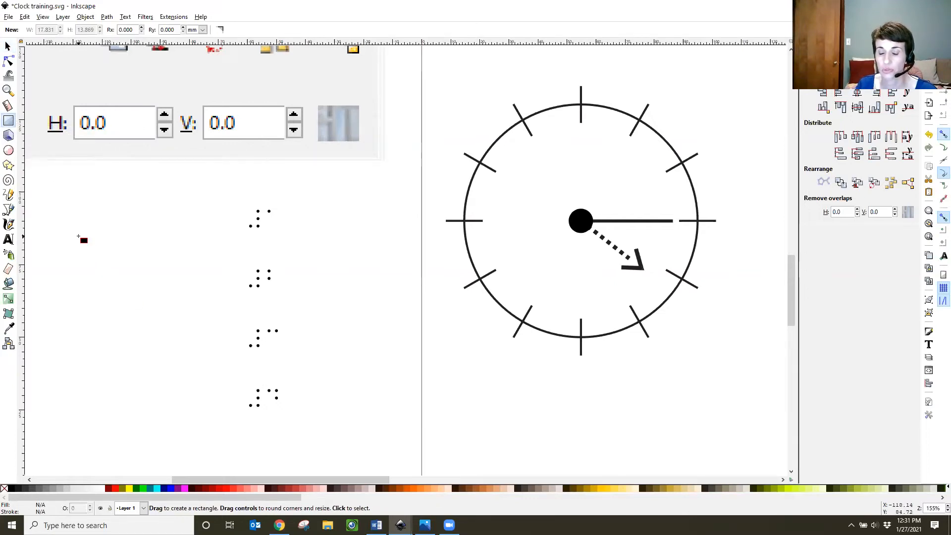
mouse_move(77, 235)
left_mouse_down()
mouse_move(90, 266)
mouse_move(191, 286)
left_mouse_up()
key("s")
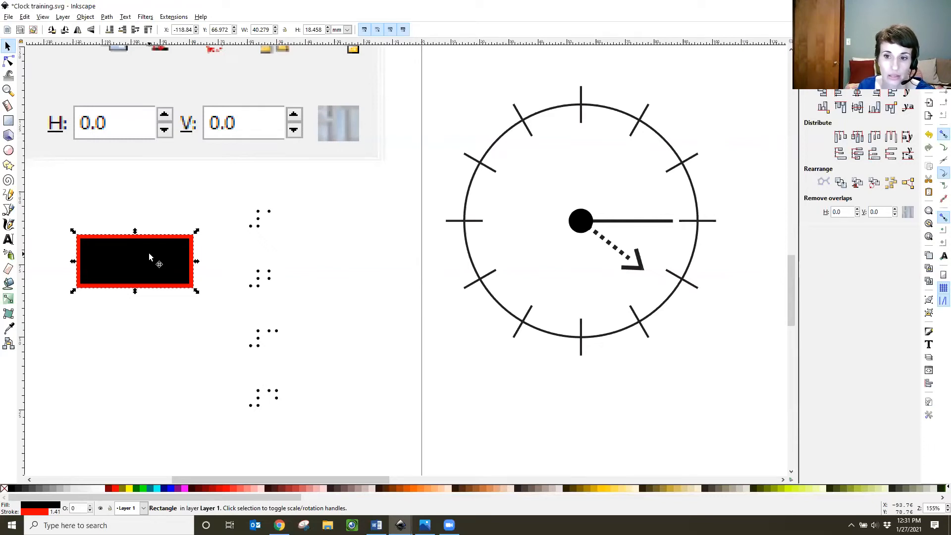
left_click_drag(135, 233, 135, 192)
left_click_drag(198, 243, 235, 242)
left_click_drag(237, 193, 182, 229)
Step: Skew the rectangle horizontally into a right-leaning parallelogram about 52 mm wide and deselect it
left_click(134, 268)
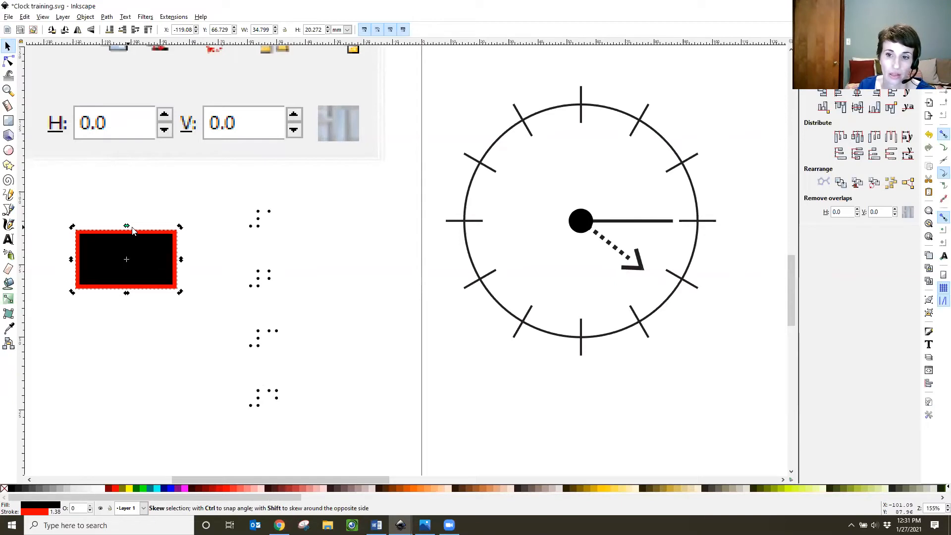
left_click_drag(133, 231, 157, 231)
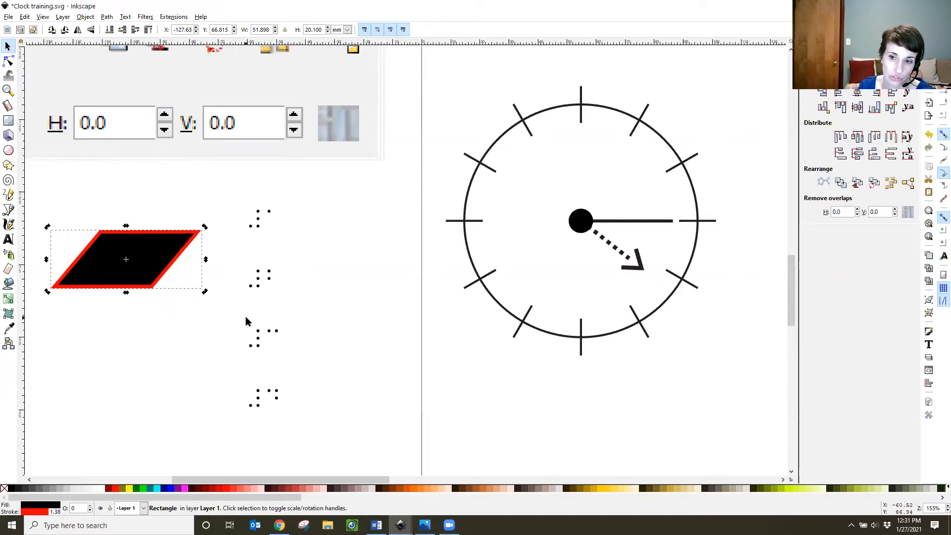
left_click(184, 317)
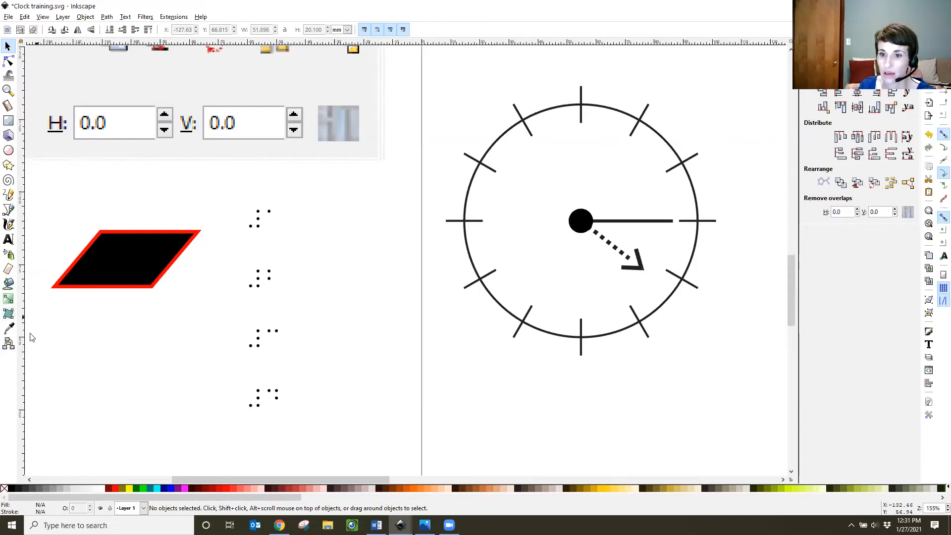
Step: Delete the skewed shape together with the four braille labels beside the page
left_click_drag(48, 186, 336, 442)
key("Delete")
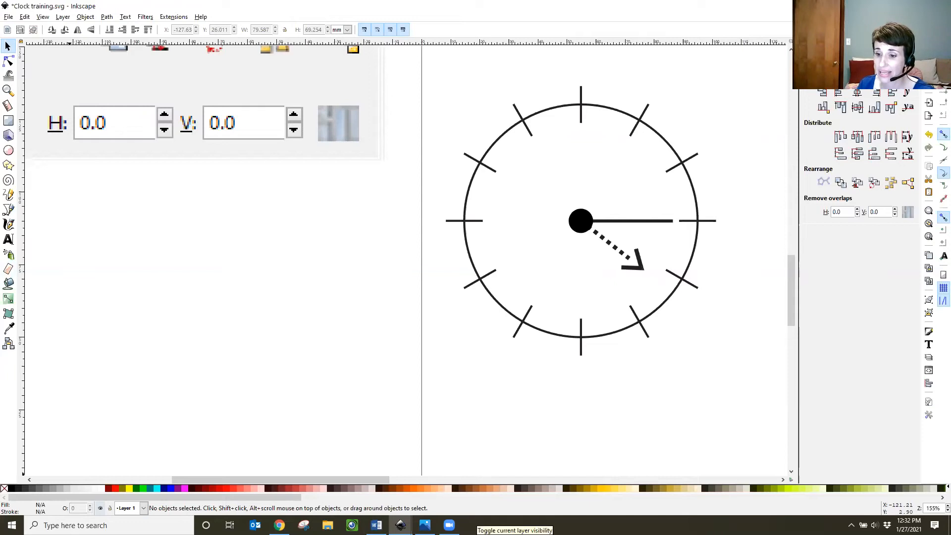
Step: Switch to the open canada us mexico training.svg document
mouse_move(449, 525)
mouse_move(400, 526)
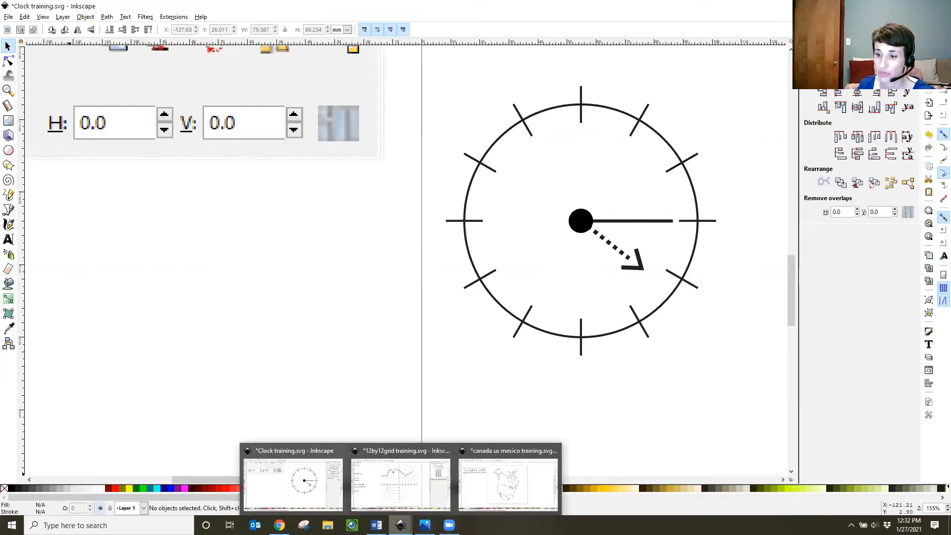
left_click(499, 461)
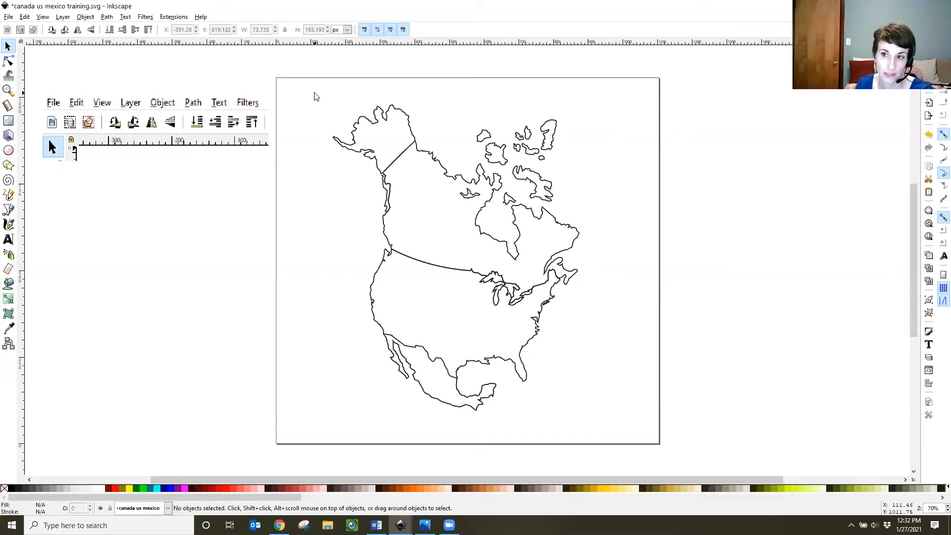
Step: Select all paths of the North America map, flip them horizontally, and undo the flip
left_click_drag(315, 93, 609, 429)
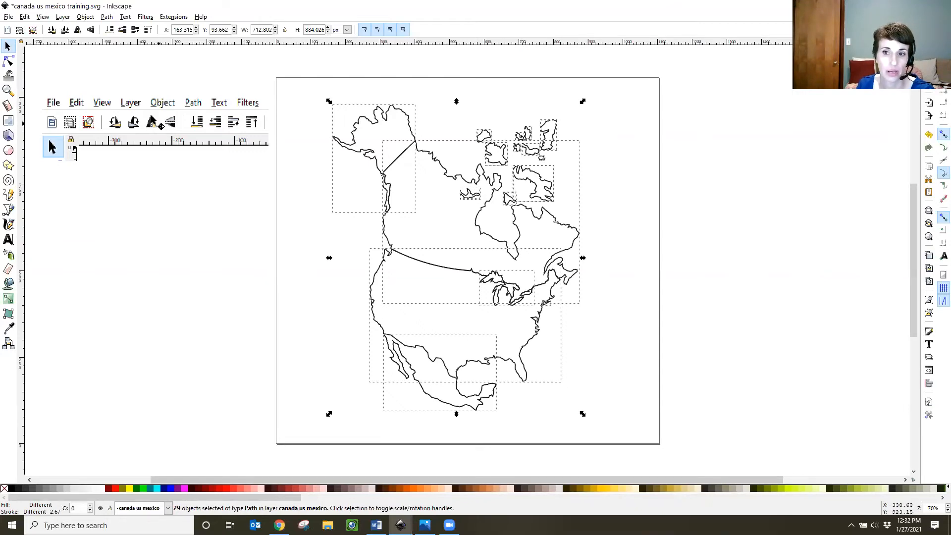
left_click(78, 30)
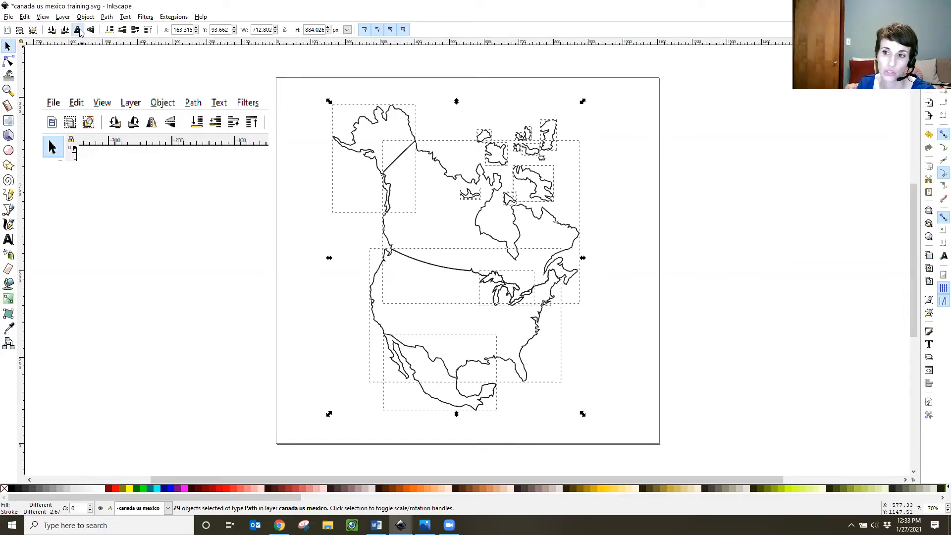
left_click(251, 87)
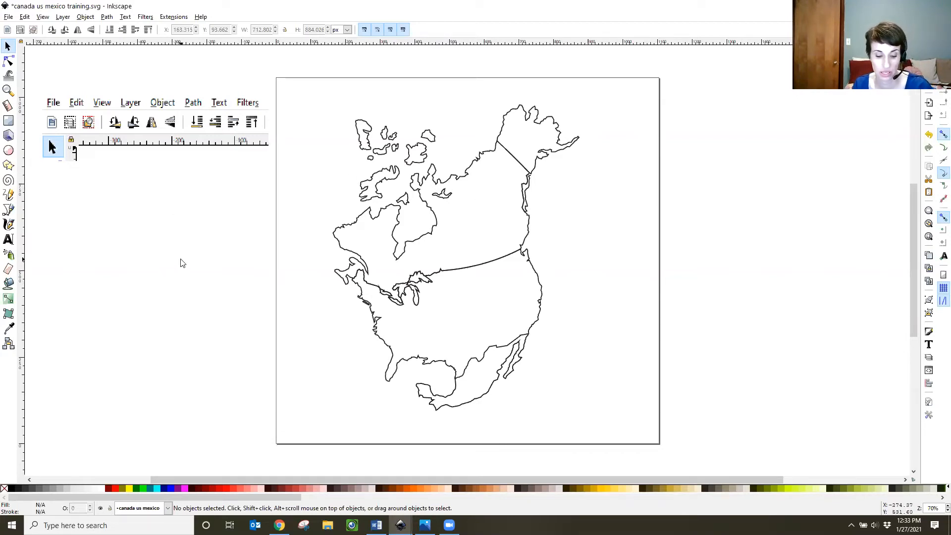
key("ctrl+z")
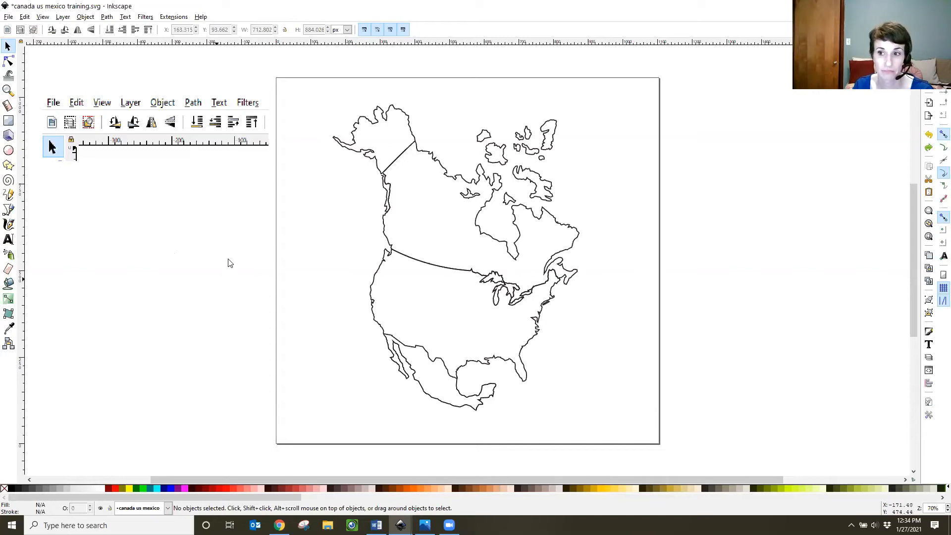
left_click_drag(45, 69, 209, 365)
left_click(208, 365)
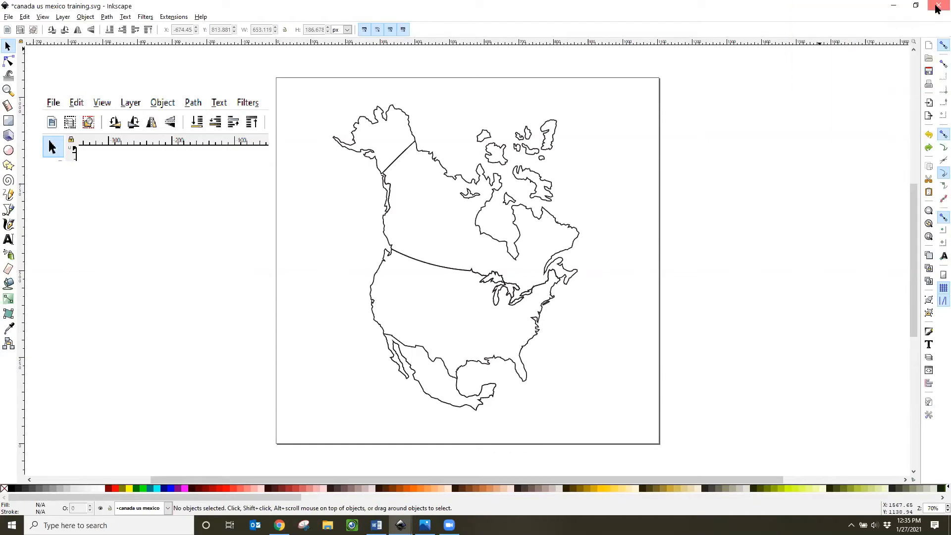
Step: Close the North America map document and launch Inkscape from the desktop with a new blank document
left_click(938, 6)
left_click(430, 302)
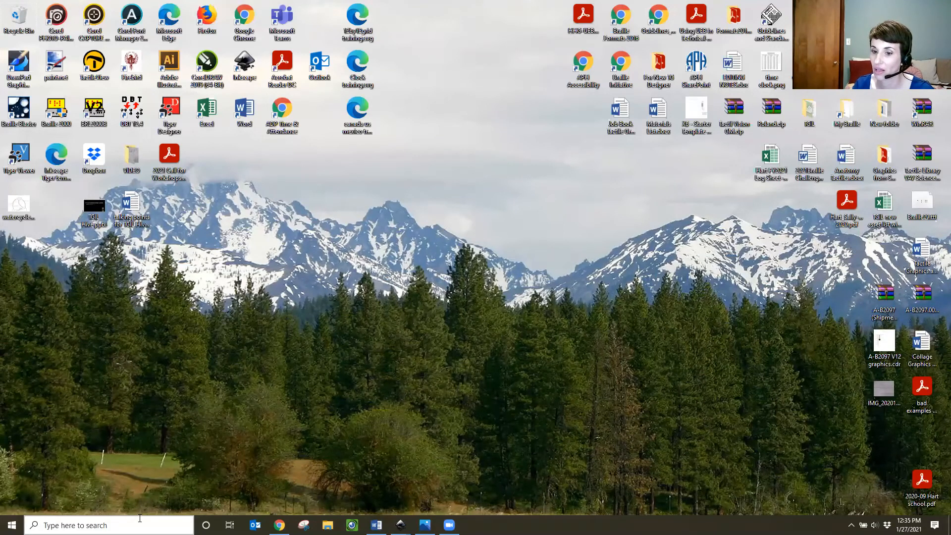
left_click(238, 71)
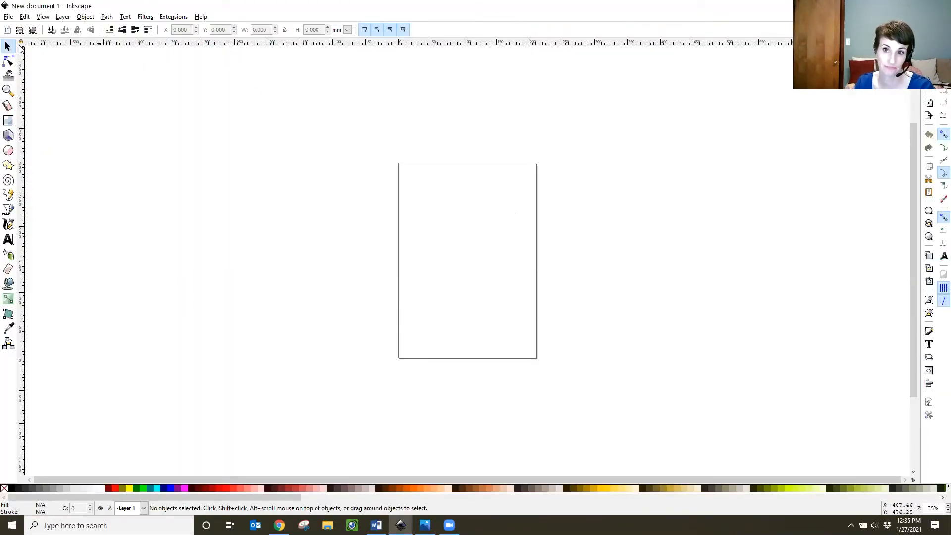
Step: Open page 1 of animalcell.pdf from the TGIL folder using internal import, and maximize the drawing's window
left_click(9, 17)
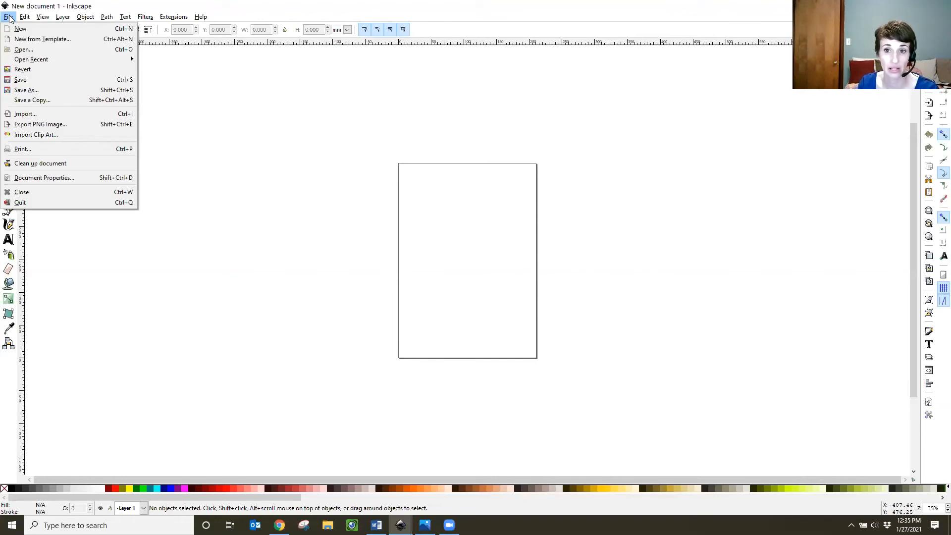
left_click(23, 51)
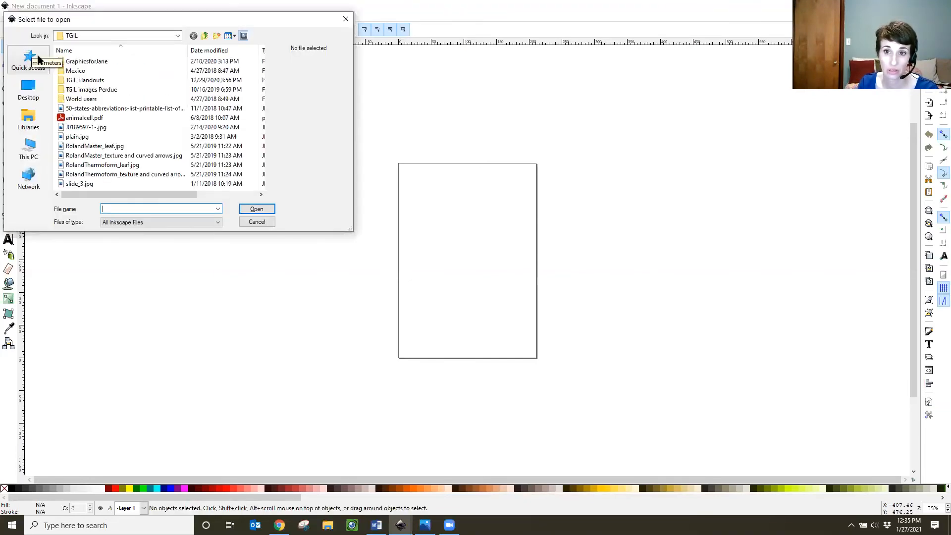
left_click(123, 118)
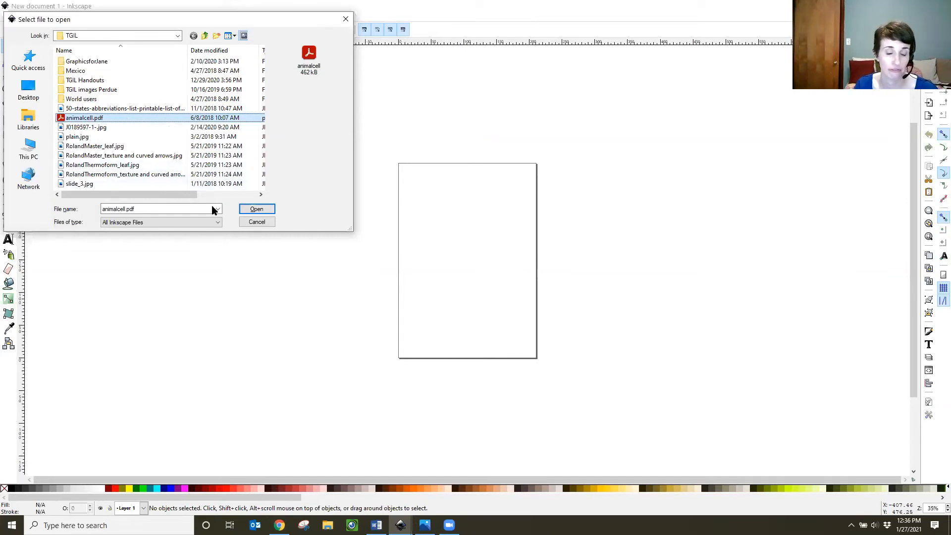
left_click(267, 212)
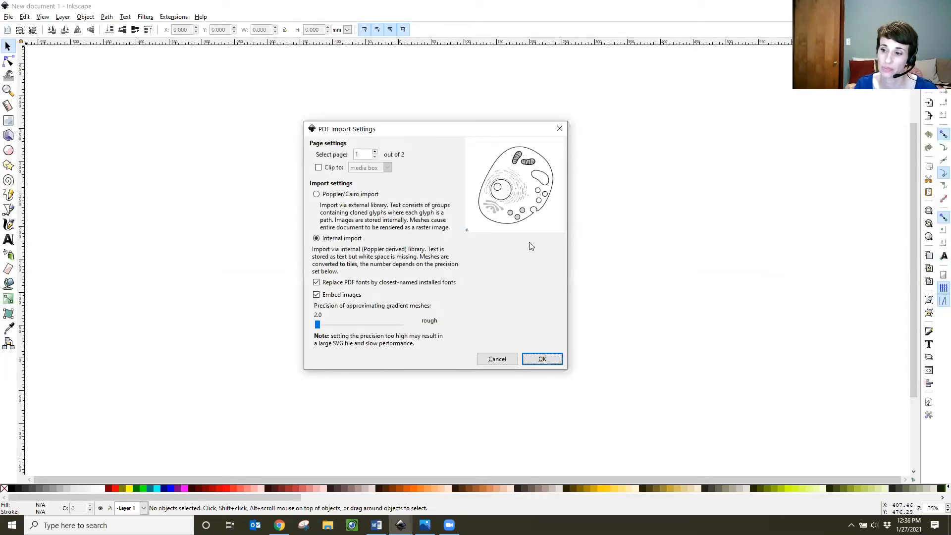
left_click(549, 355)
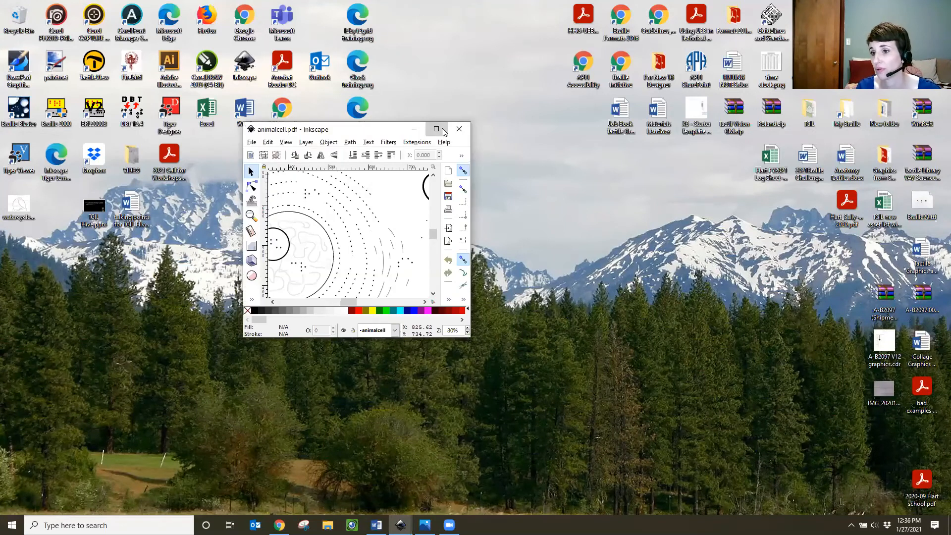
left_click(435, 128)
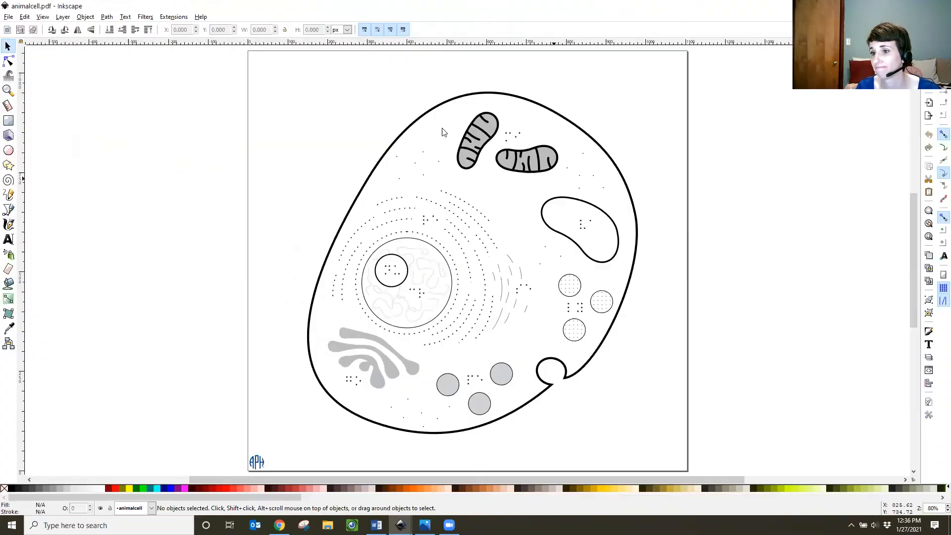
Step: Select the cell's outer outline and the APH logo in turn to check that they are separate objects
left_click(418, 119)
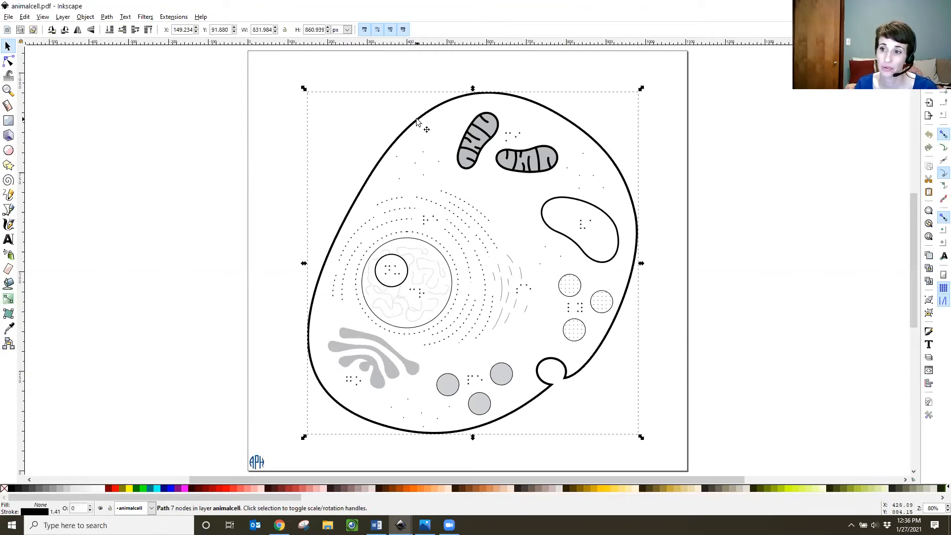
left_click(215, 155)
left_click_drag(229, 430, 279, 476)
left_click(149, 191)
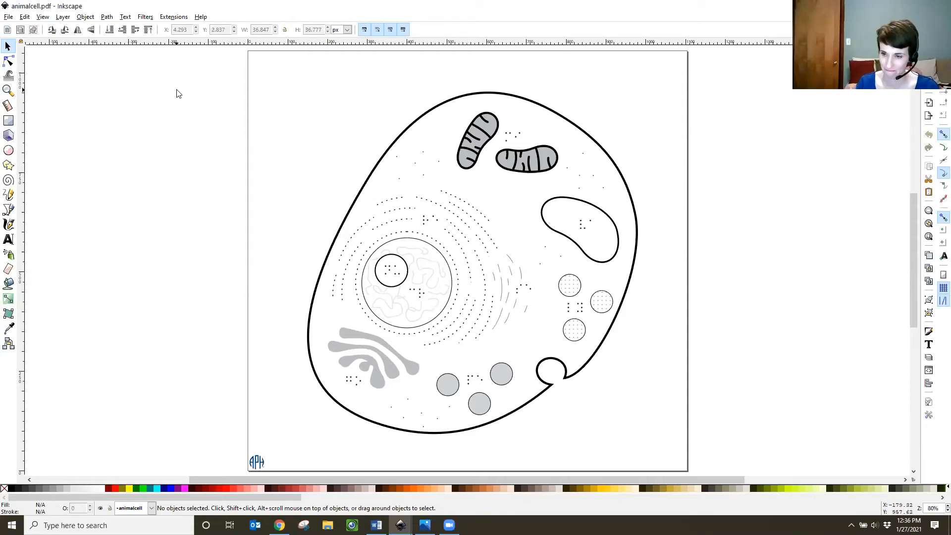
Step: Try to ungroup the cell's outer outline, and deselect it
left_click(488, 94)
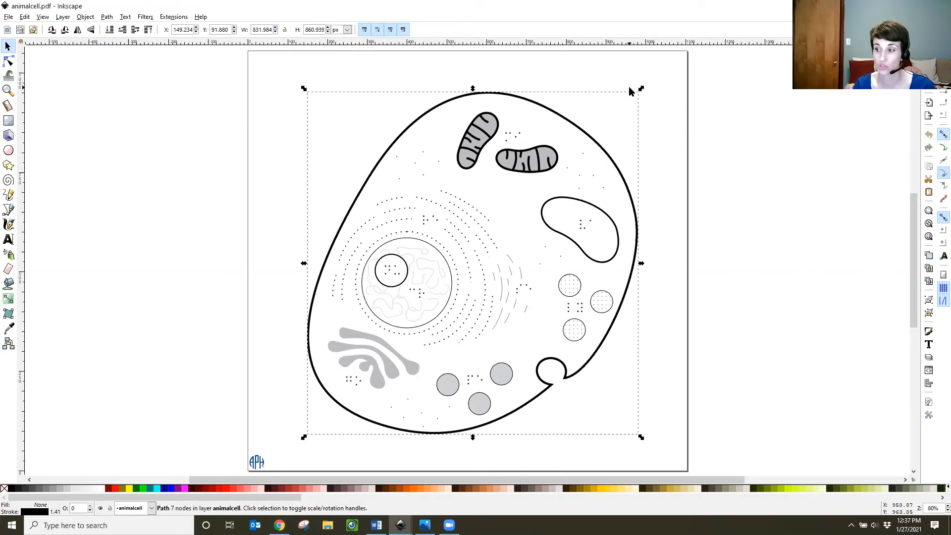
left_click(930, 315)
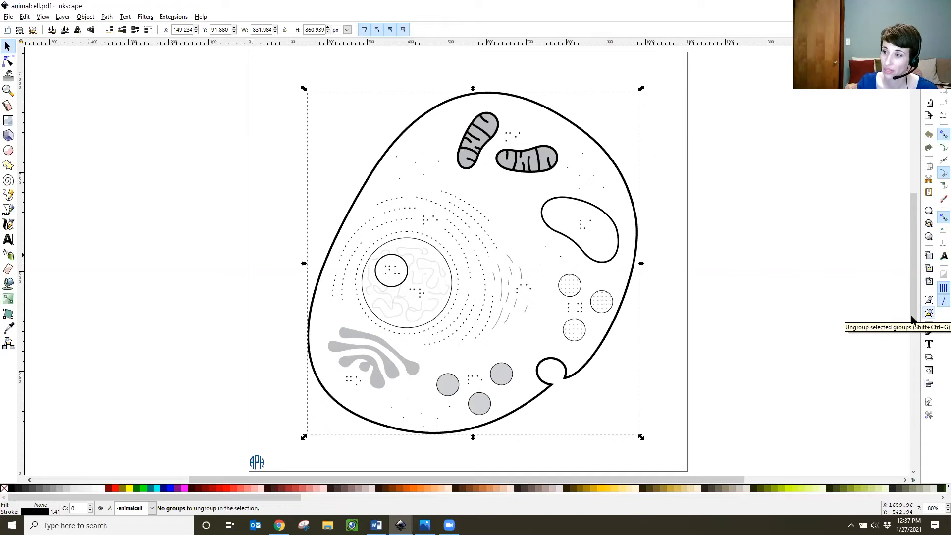
left_click(748, 289)
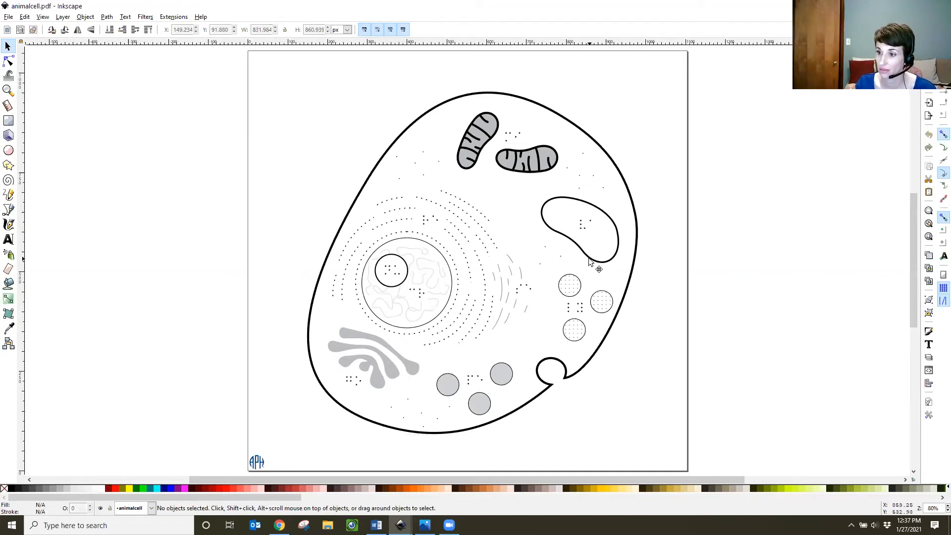
Step: Select the bean-shaped outline, a mitochondrion, the dotted rings and the dotted circles in turn to examine them as individual paths
left_click(589, 261)
left_click(528, 168)
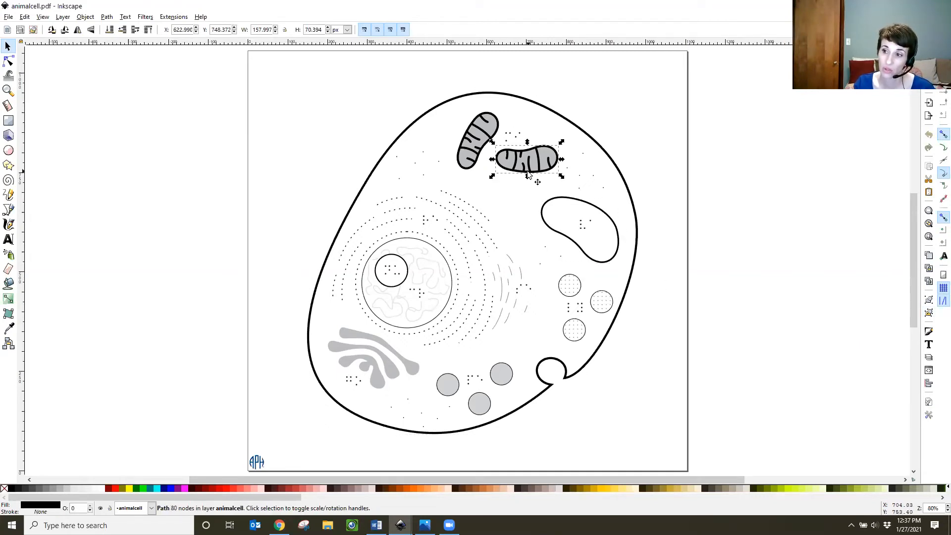
left_click(493, 240)
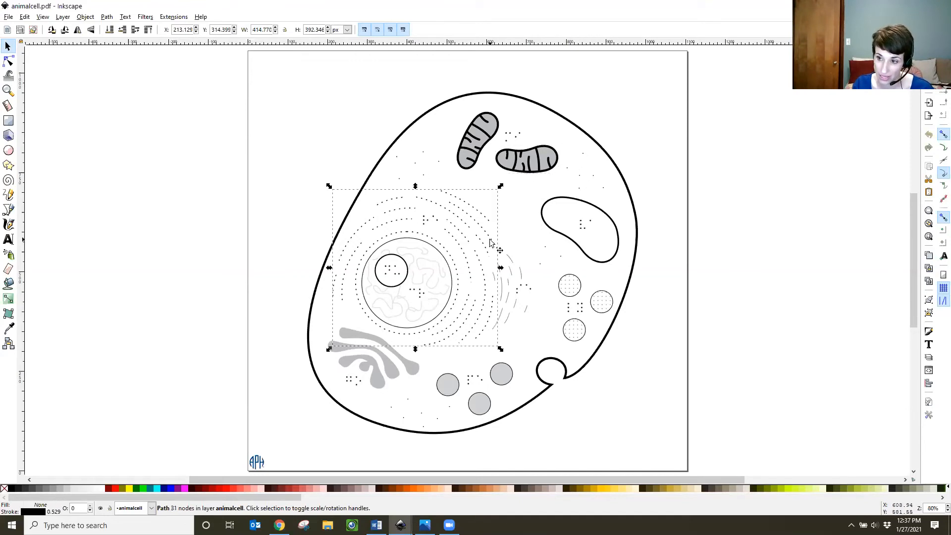
left_click(572, 296)
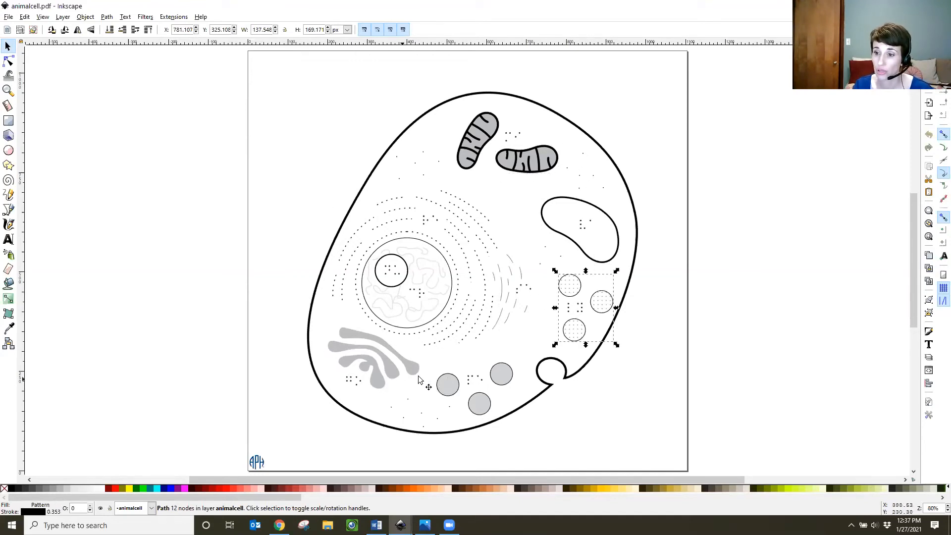
Step: Give the bean-shaped outline a dotted stroke and a solid red fill
left_click(600, 264)
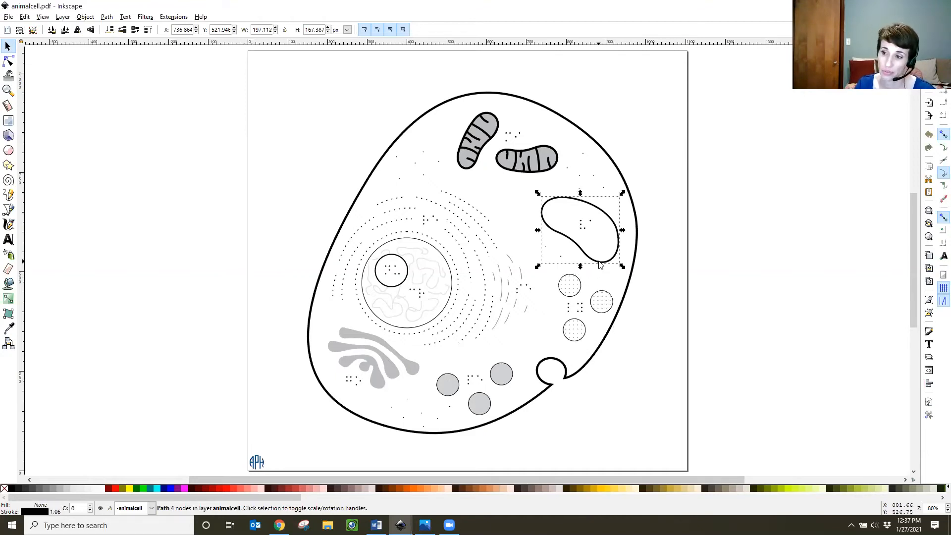
right_click(599, 262)
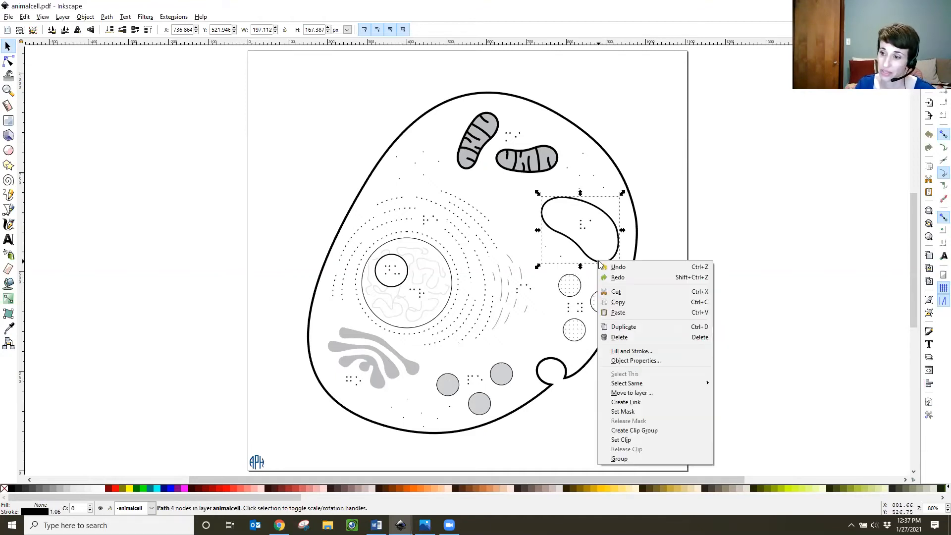
left_click(640, 351)
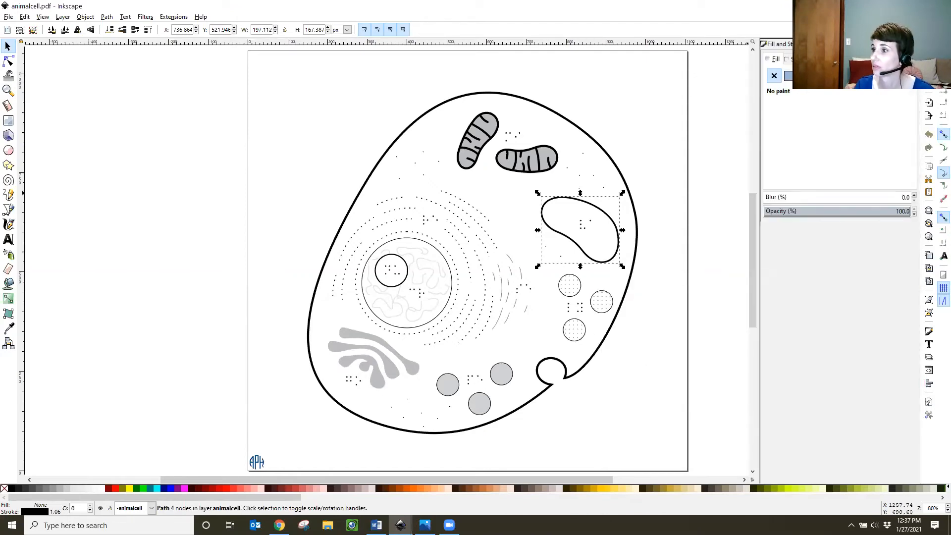
left_click(847, 59)
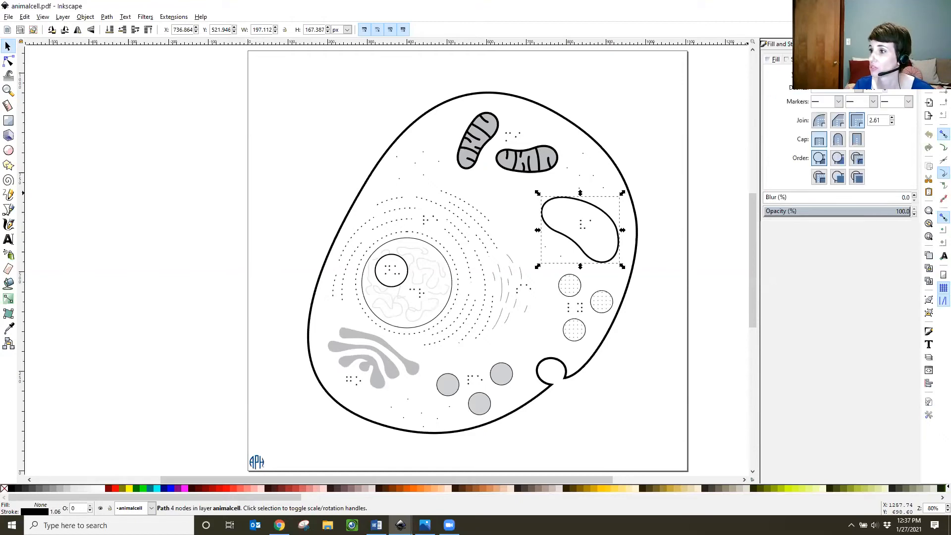
left_click(861, 92)
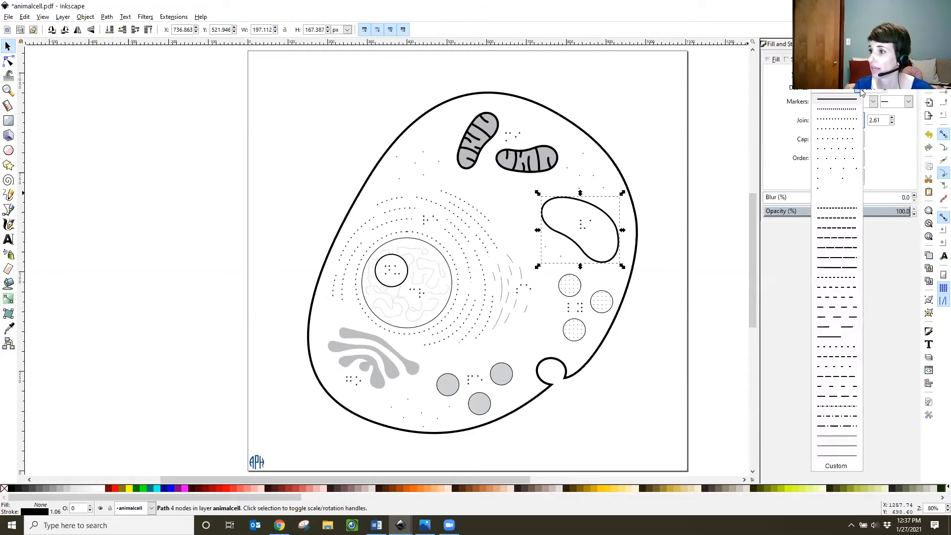
left_click(852, 109)
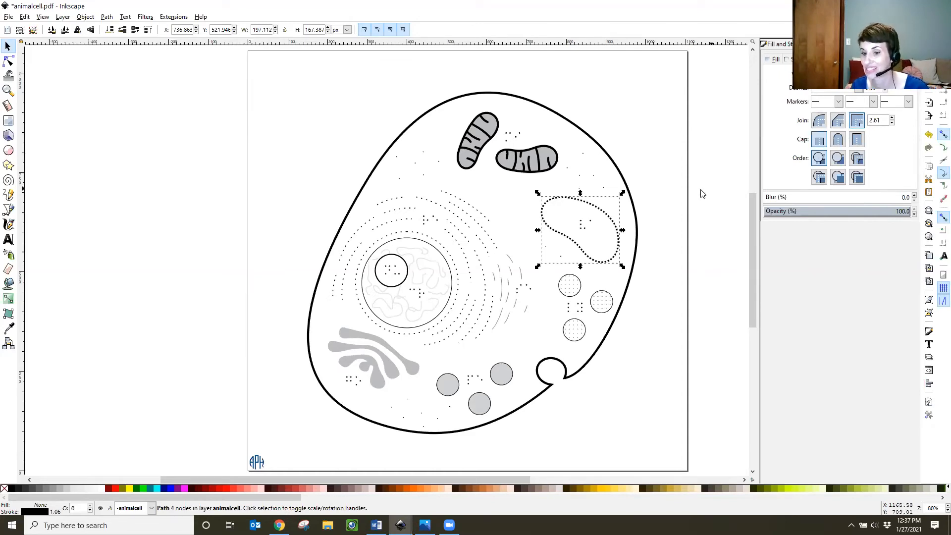
left_click(118, 489)
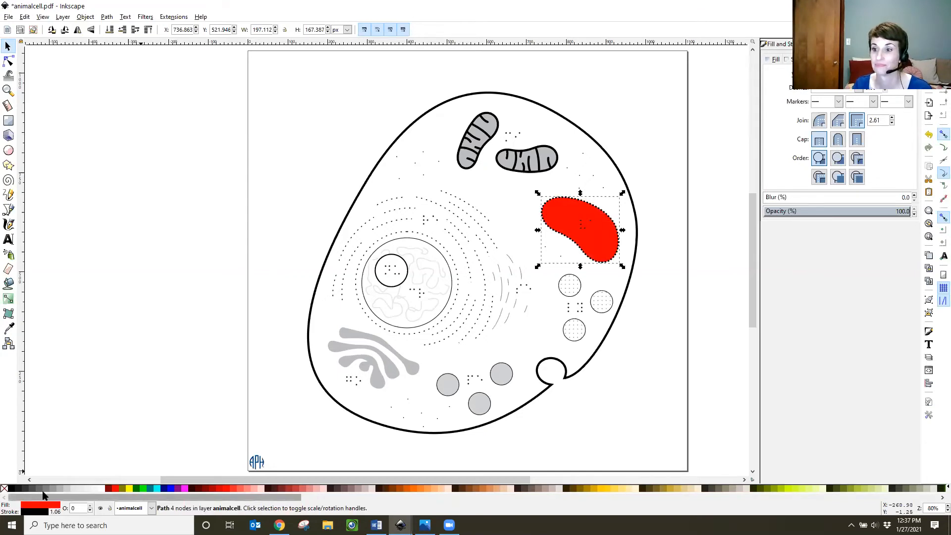
Step: Delete the red bean-shaped object together with its braille label and the small dots enclosed around it
left_click(705, 183)
left_click_drag(709, 174, 534, 271)
key("Delete")
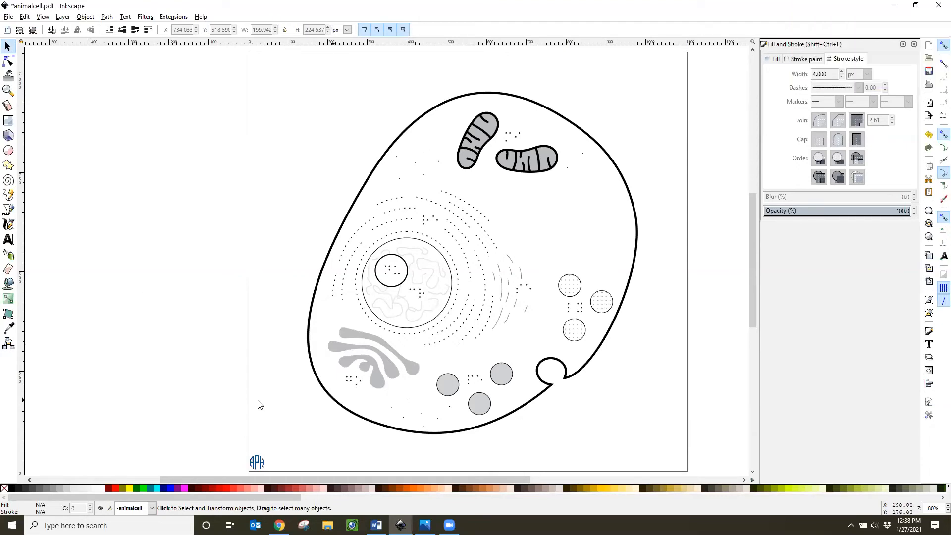
Step: Select all parts of the APH logo and, separately, the cell's outer outline to examine them, leaving nothing selected
left_click_drag(216, 445, 292, 477)
left_click(207, 433)
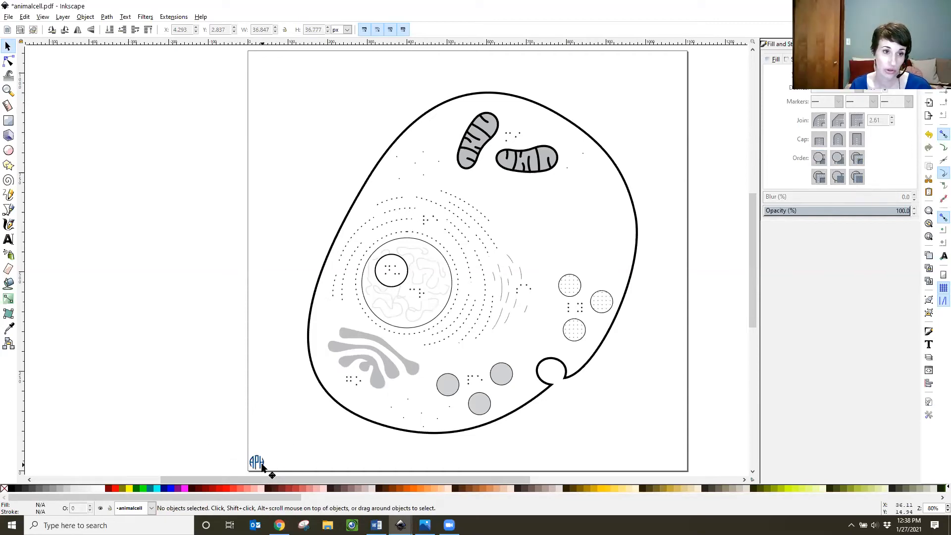
left_click_drag(232, 444, 297, 478)
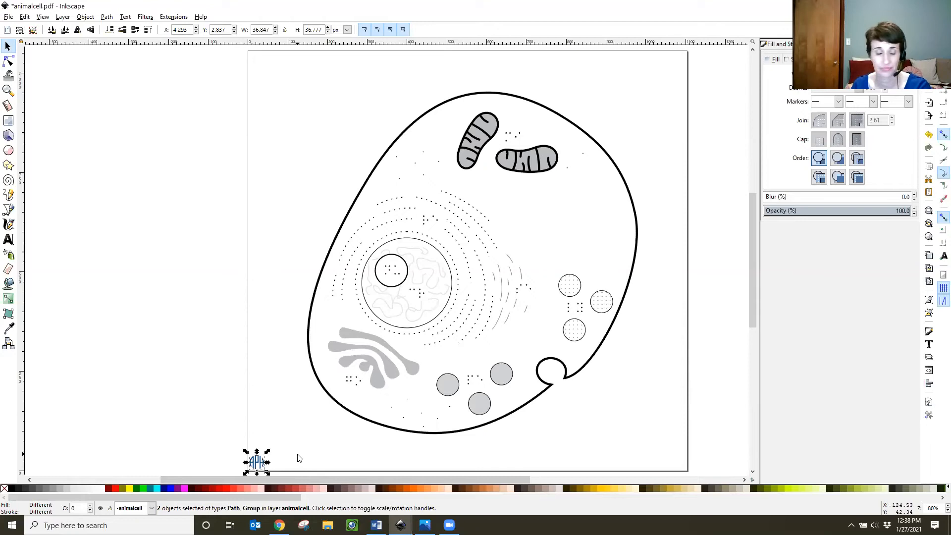
key("Escape")
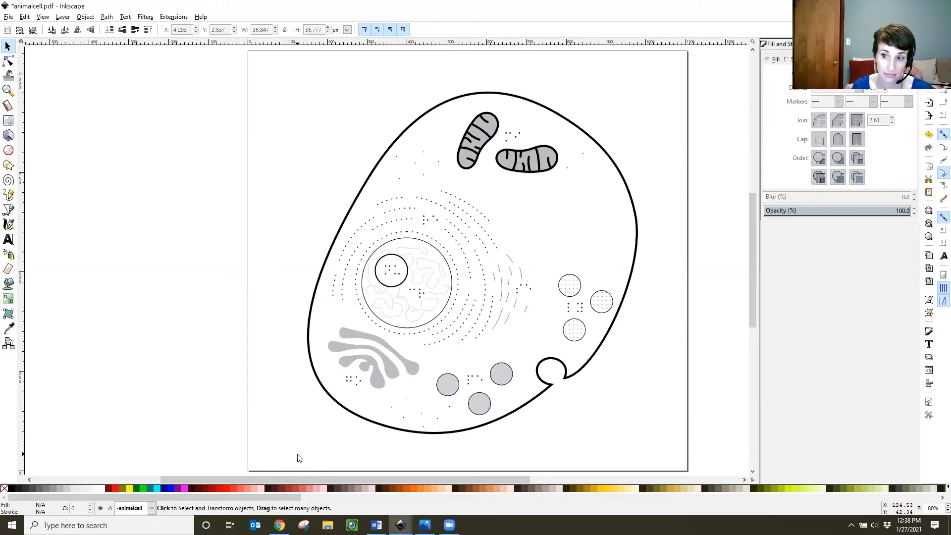
left_click(466, 95)
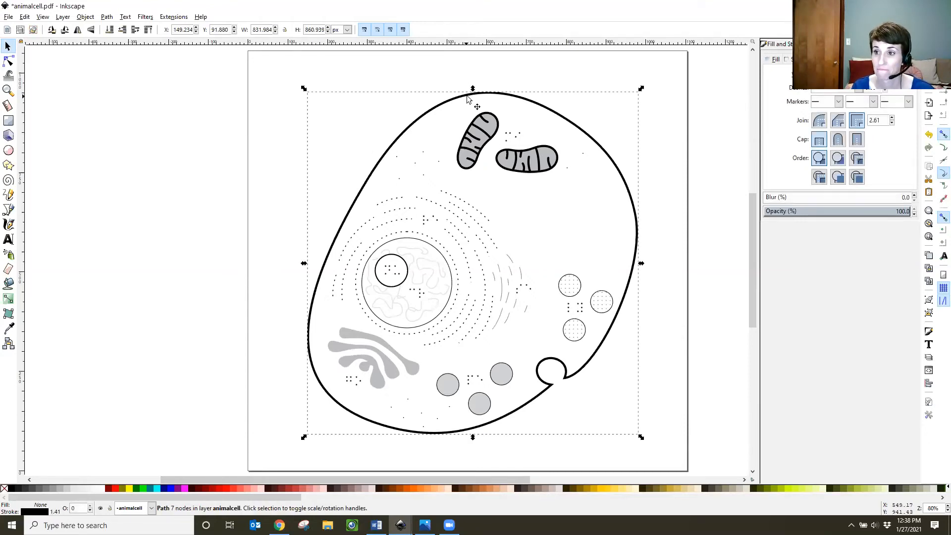
left_click(211, 167)
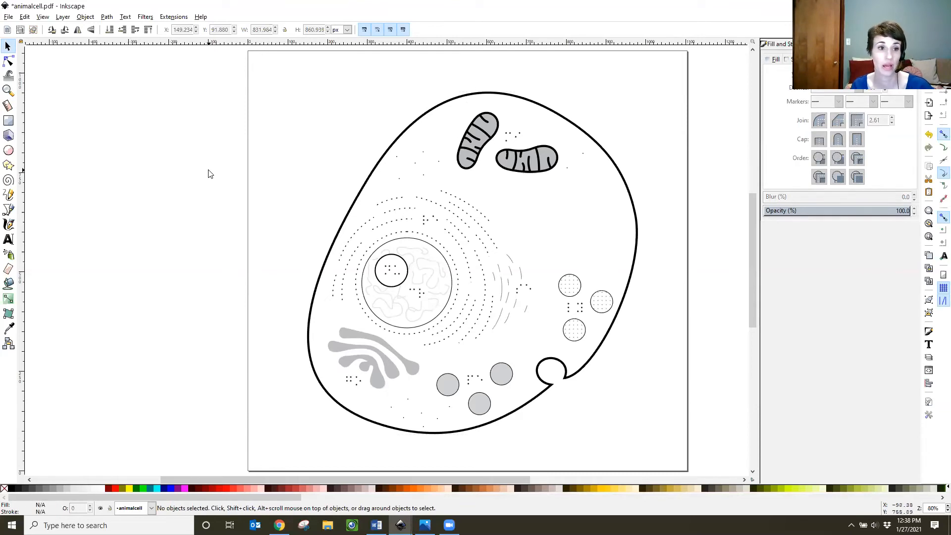